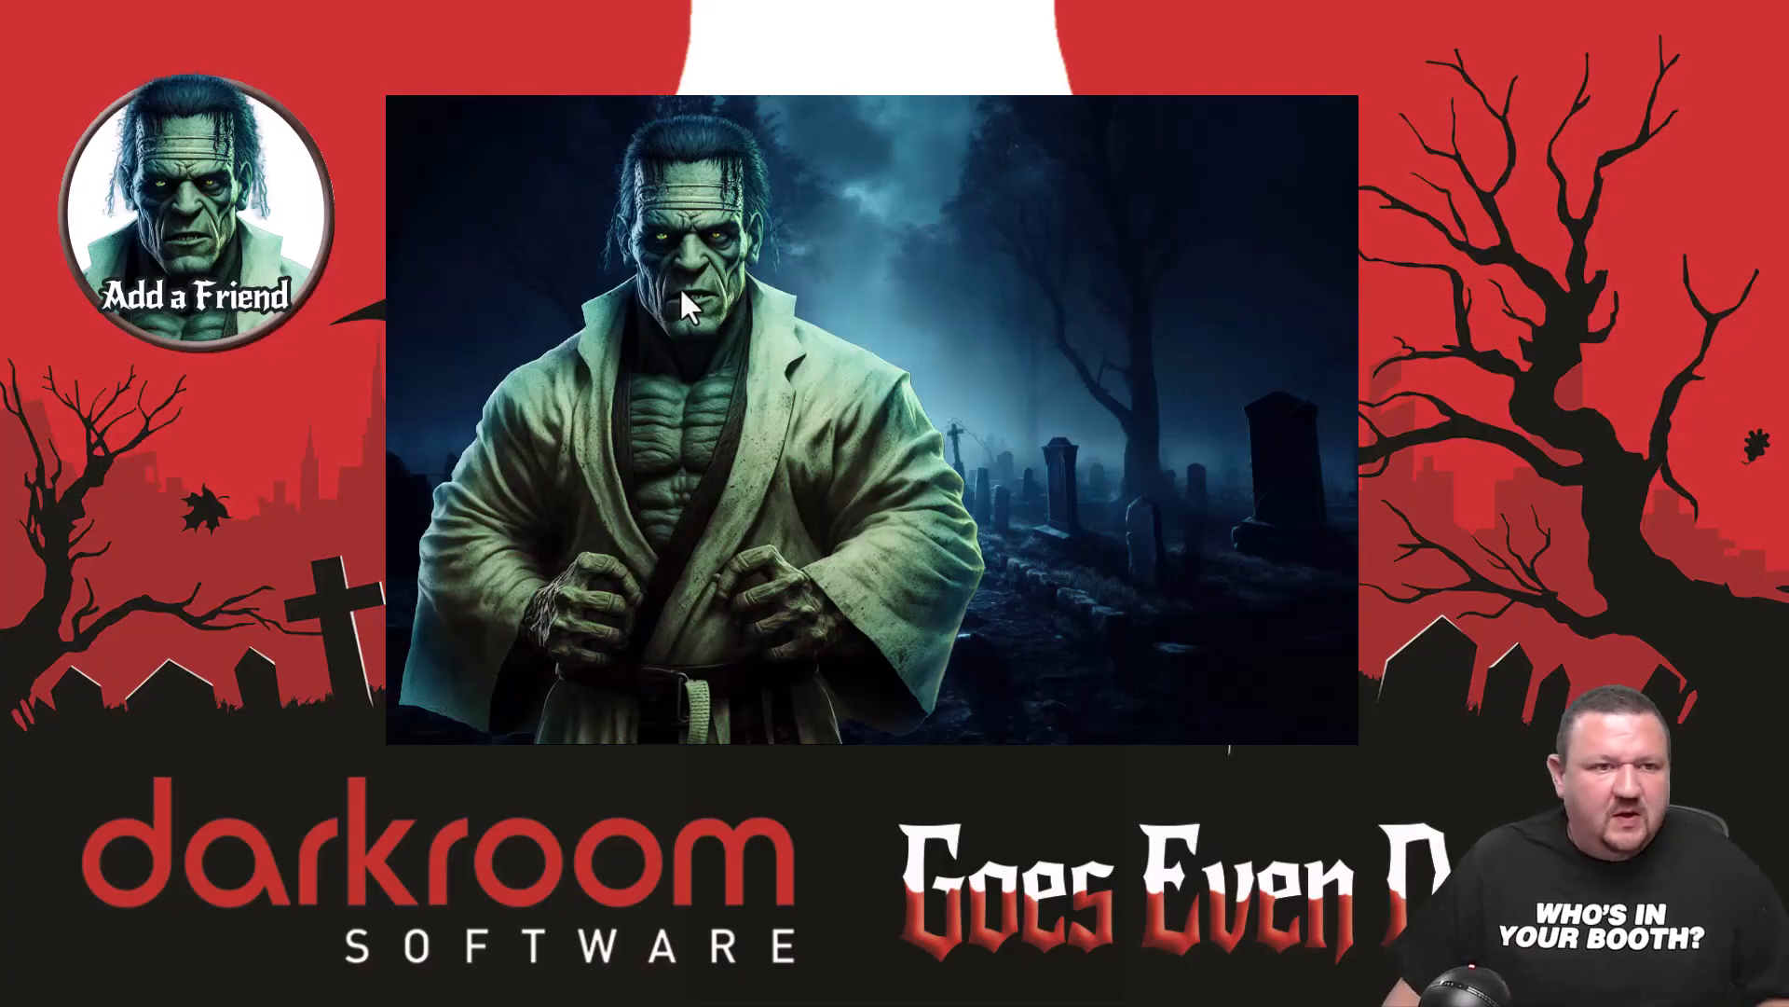
Step: Leave the running booth screen and view the existing Halloween screen template in the editor, closing it without changes
key(Escape)
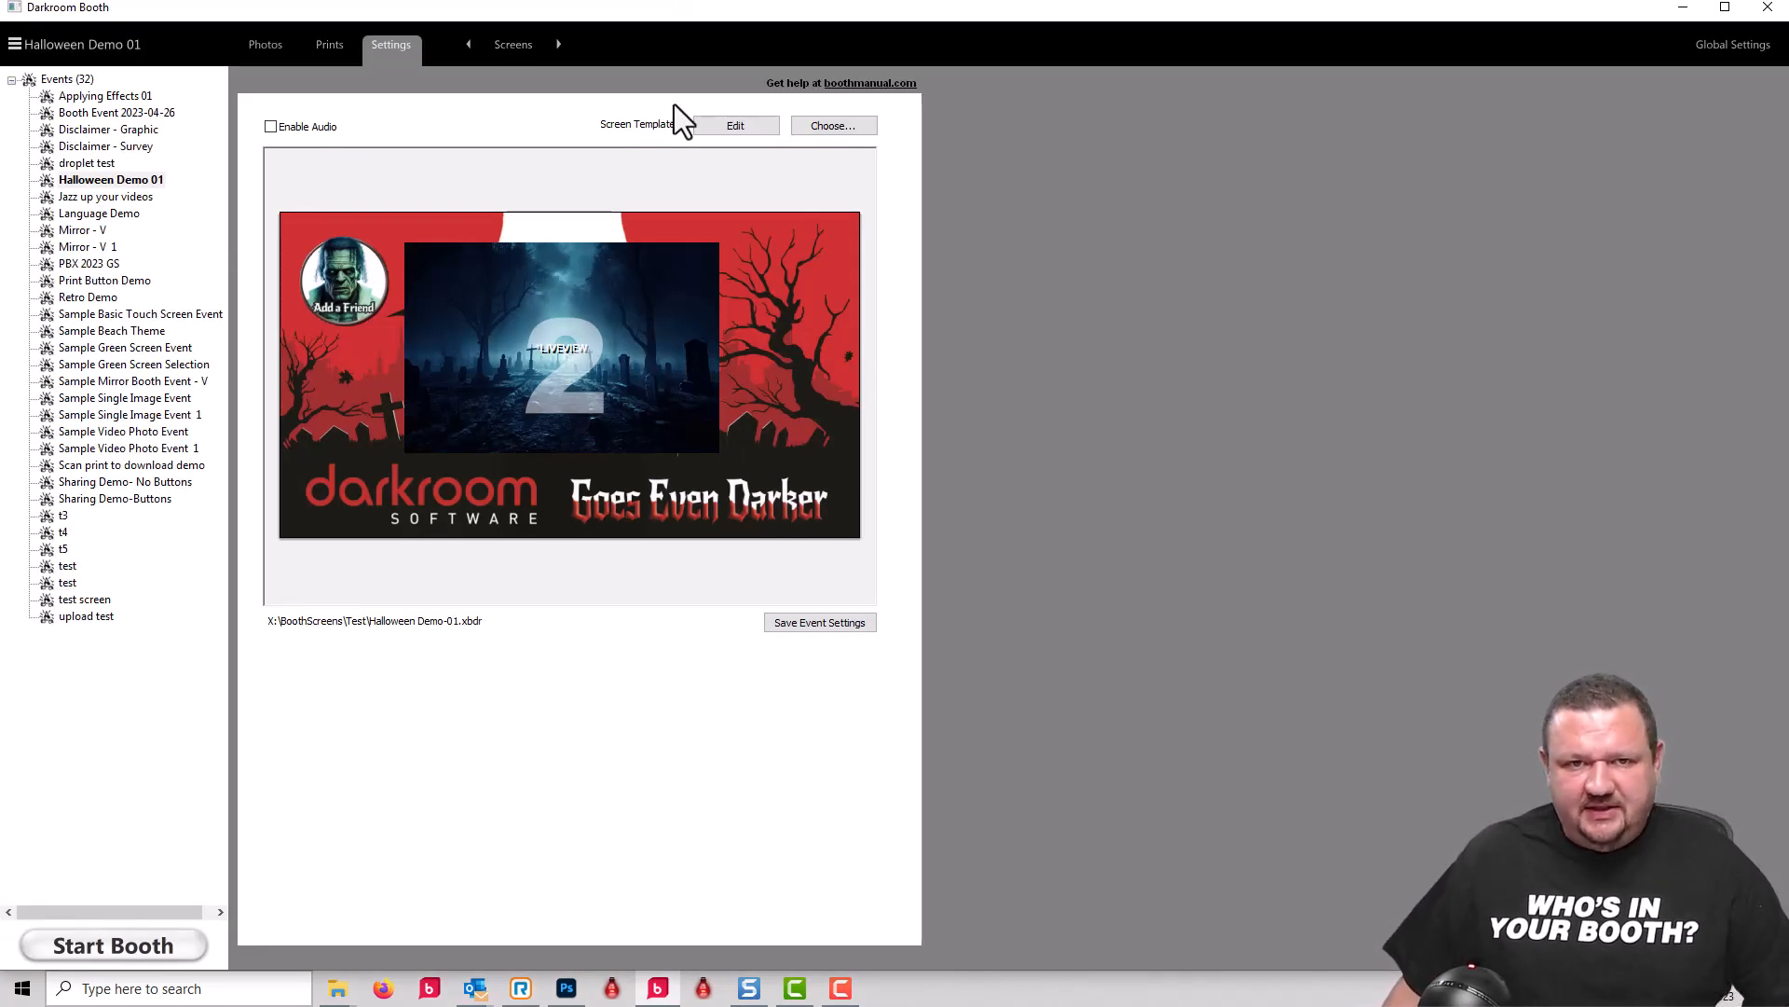
click(737, 125)
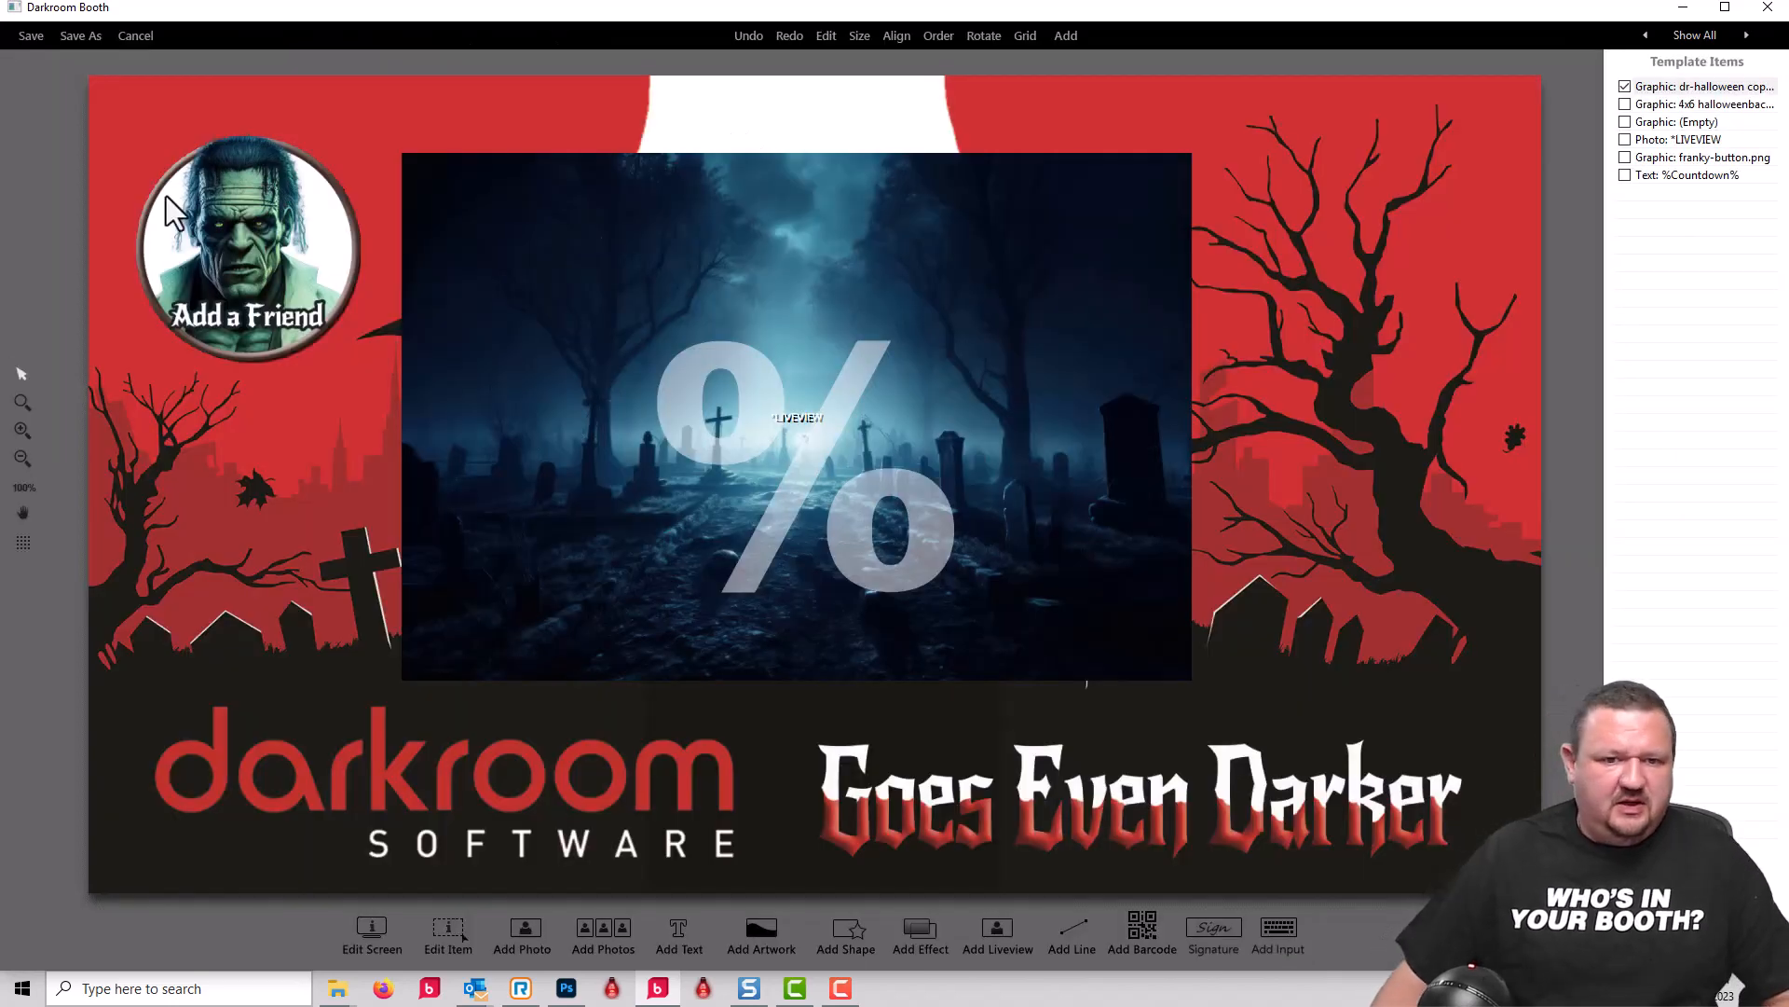
click(133, 35)
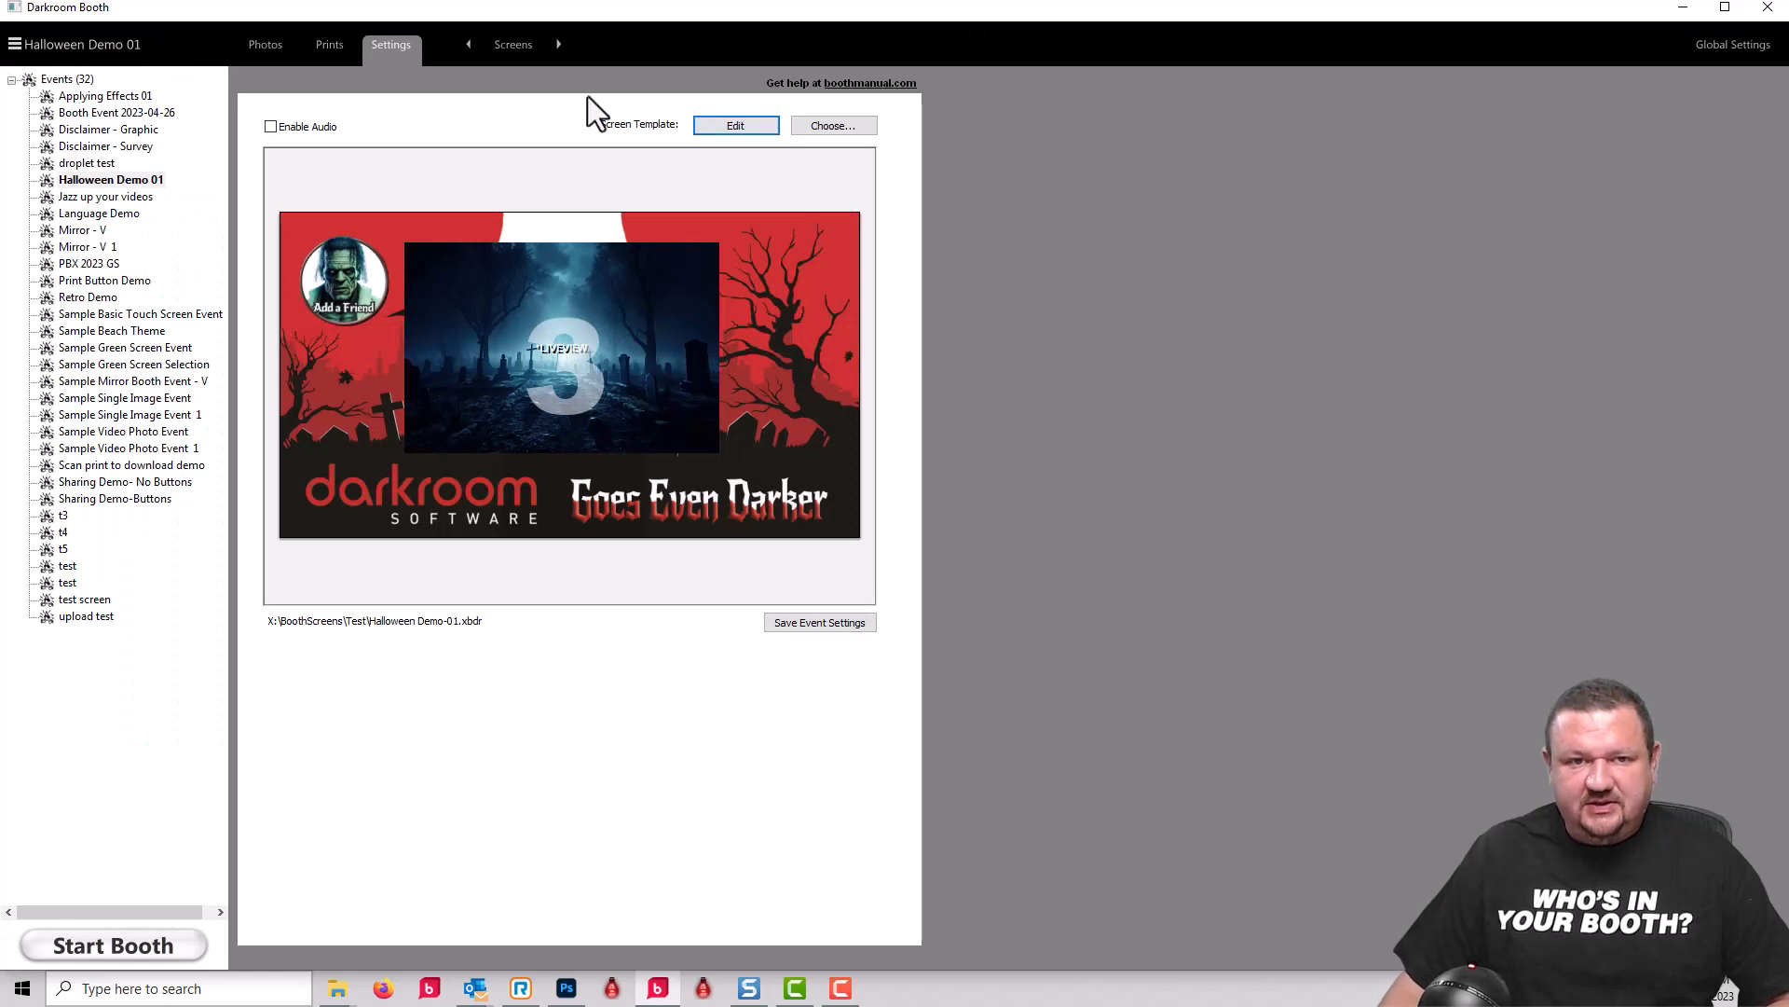
Step: Create a new horizontal 1920 x 1080 booth screen template with the descriptive name H1-demo
click(820, 127)
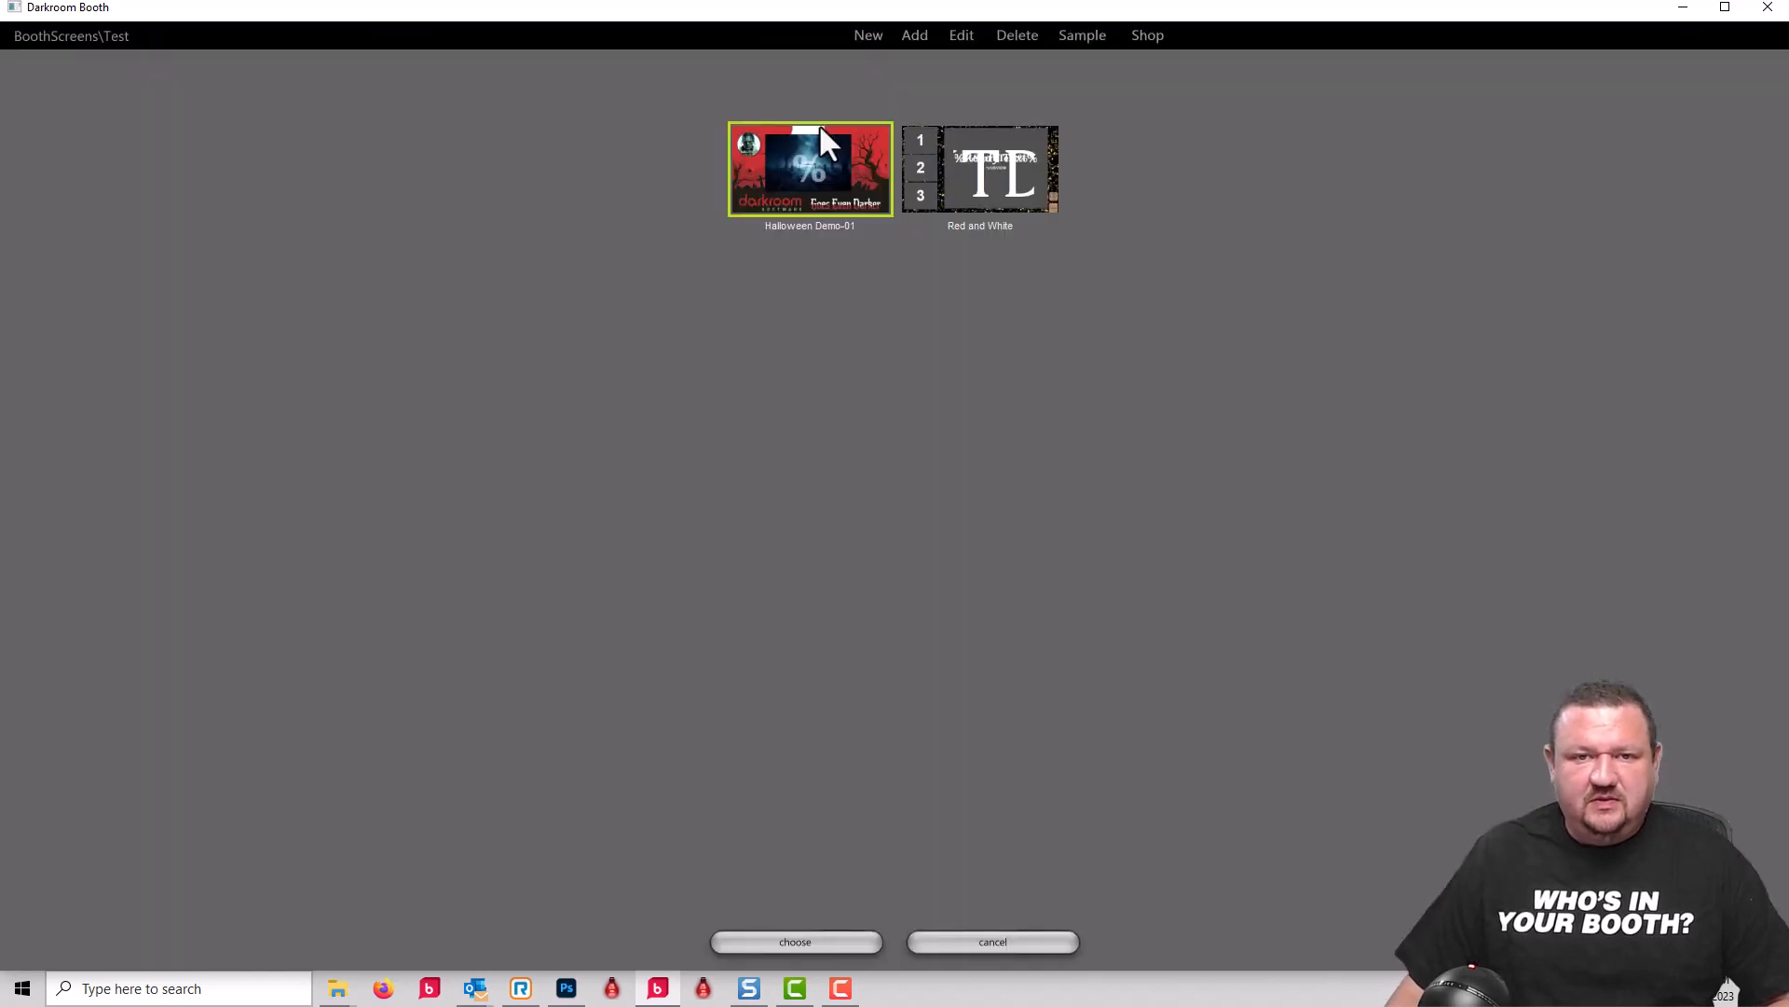
click(868, 37)
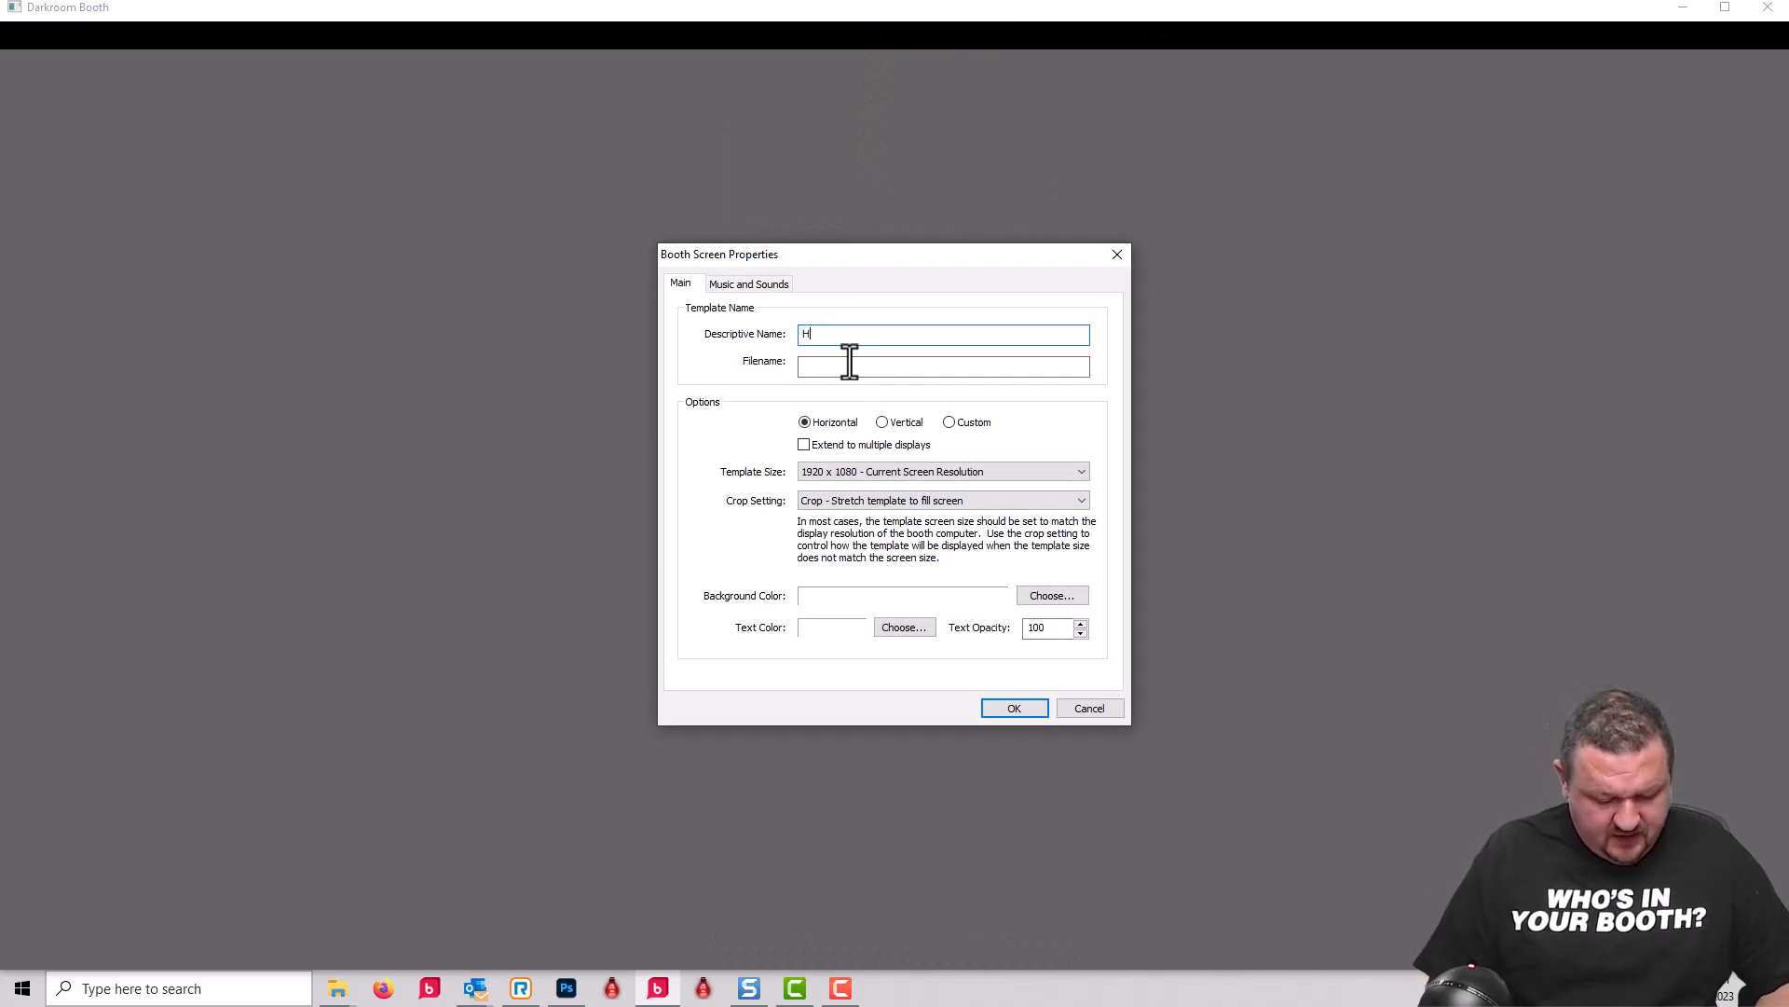
text(H1-demo)
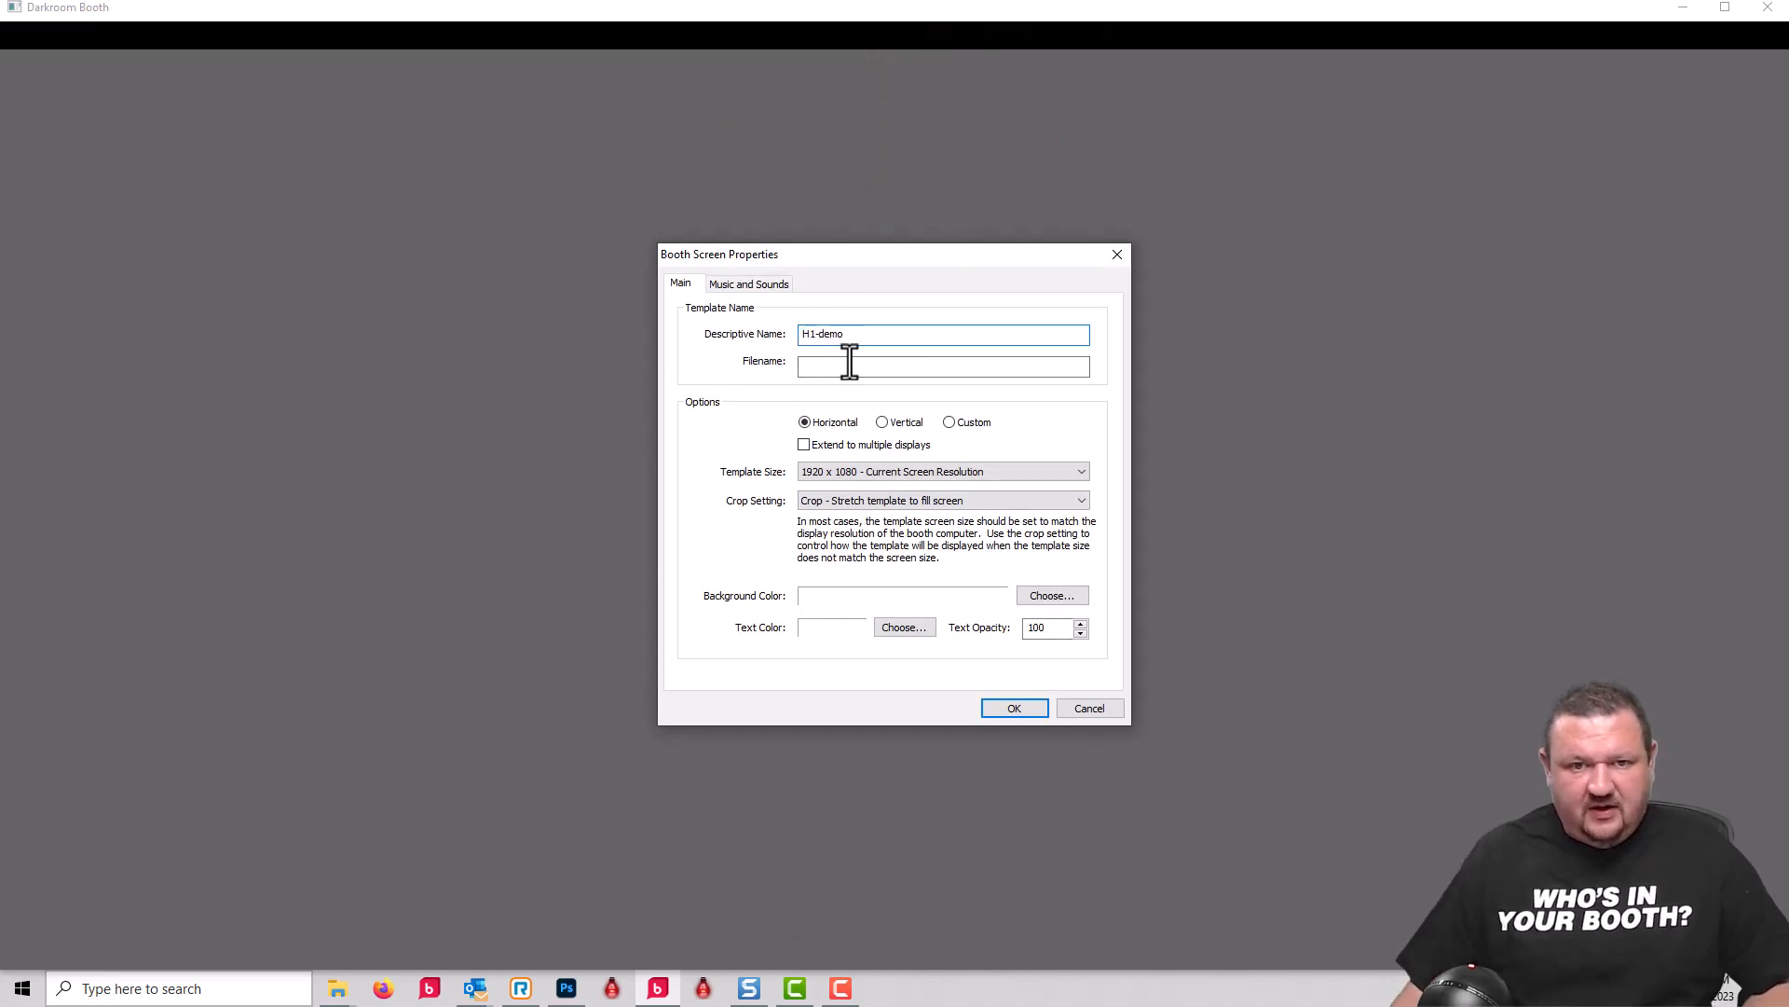
click(1016, 706)
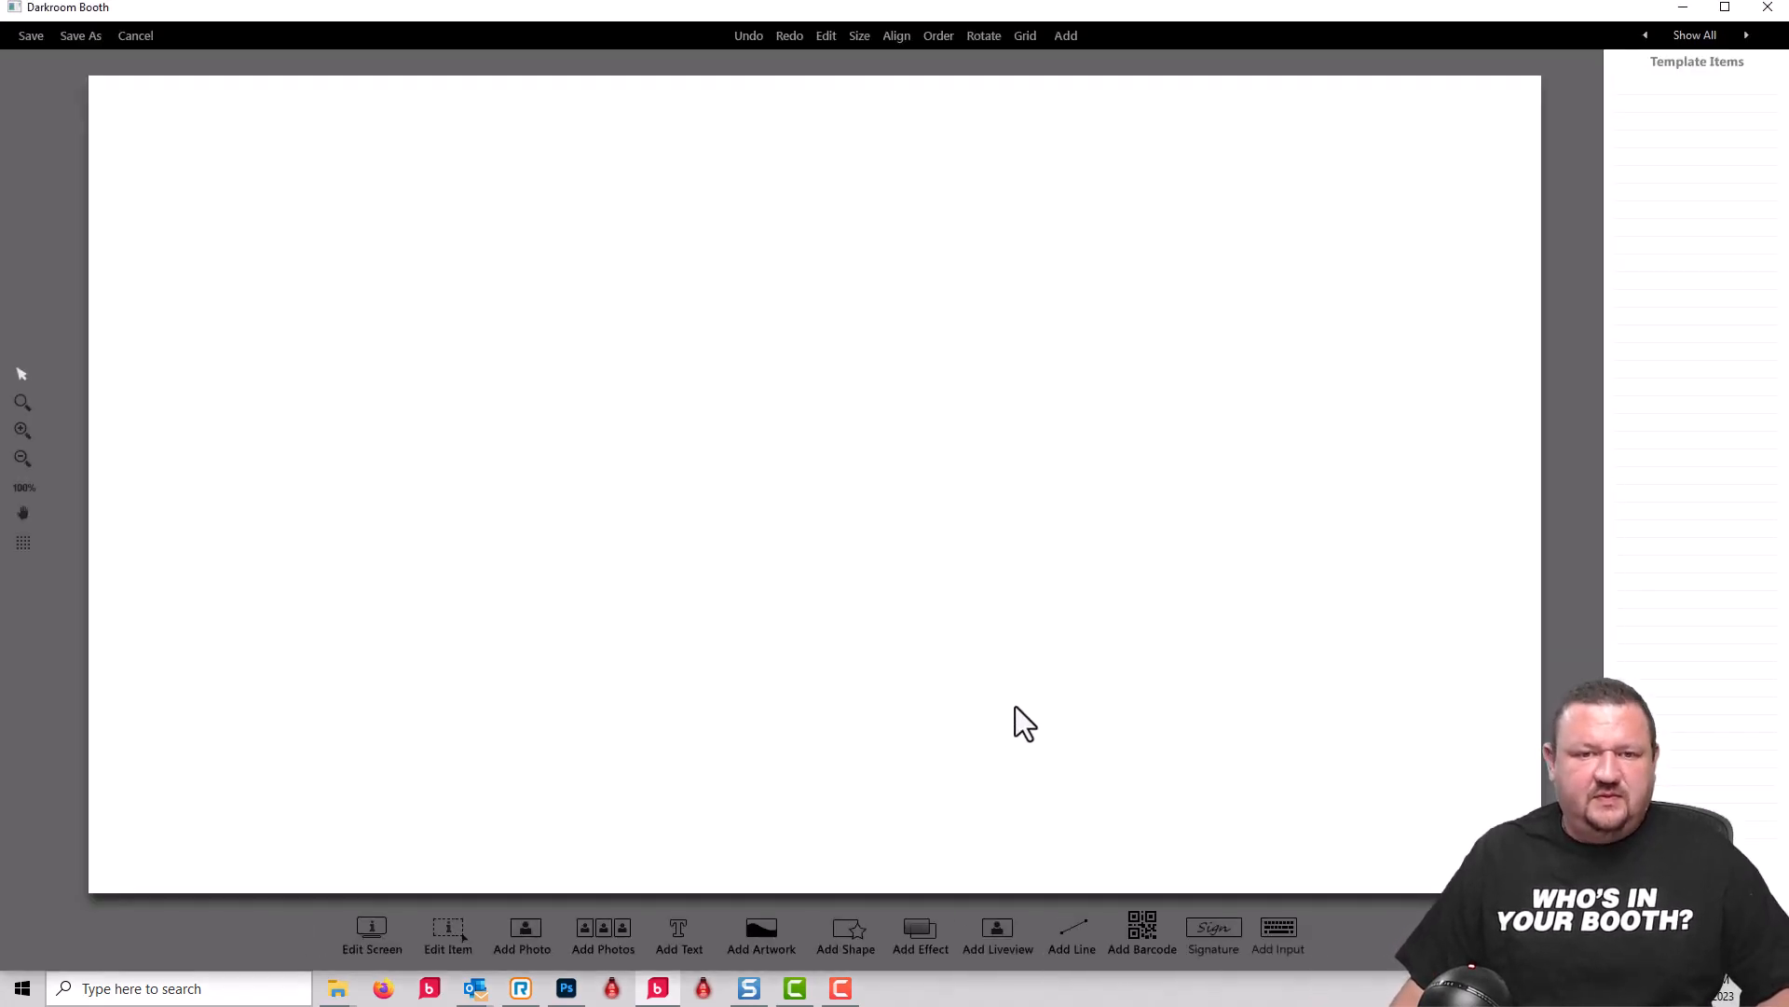
Step: Add the red "DR-goes darker-halloween" artwork from the demo files as the screen's full background
click(775, 926)
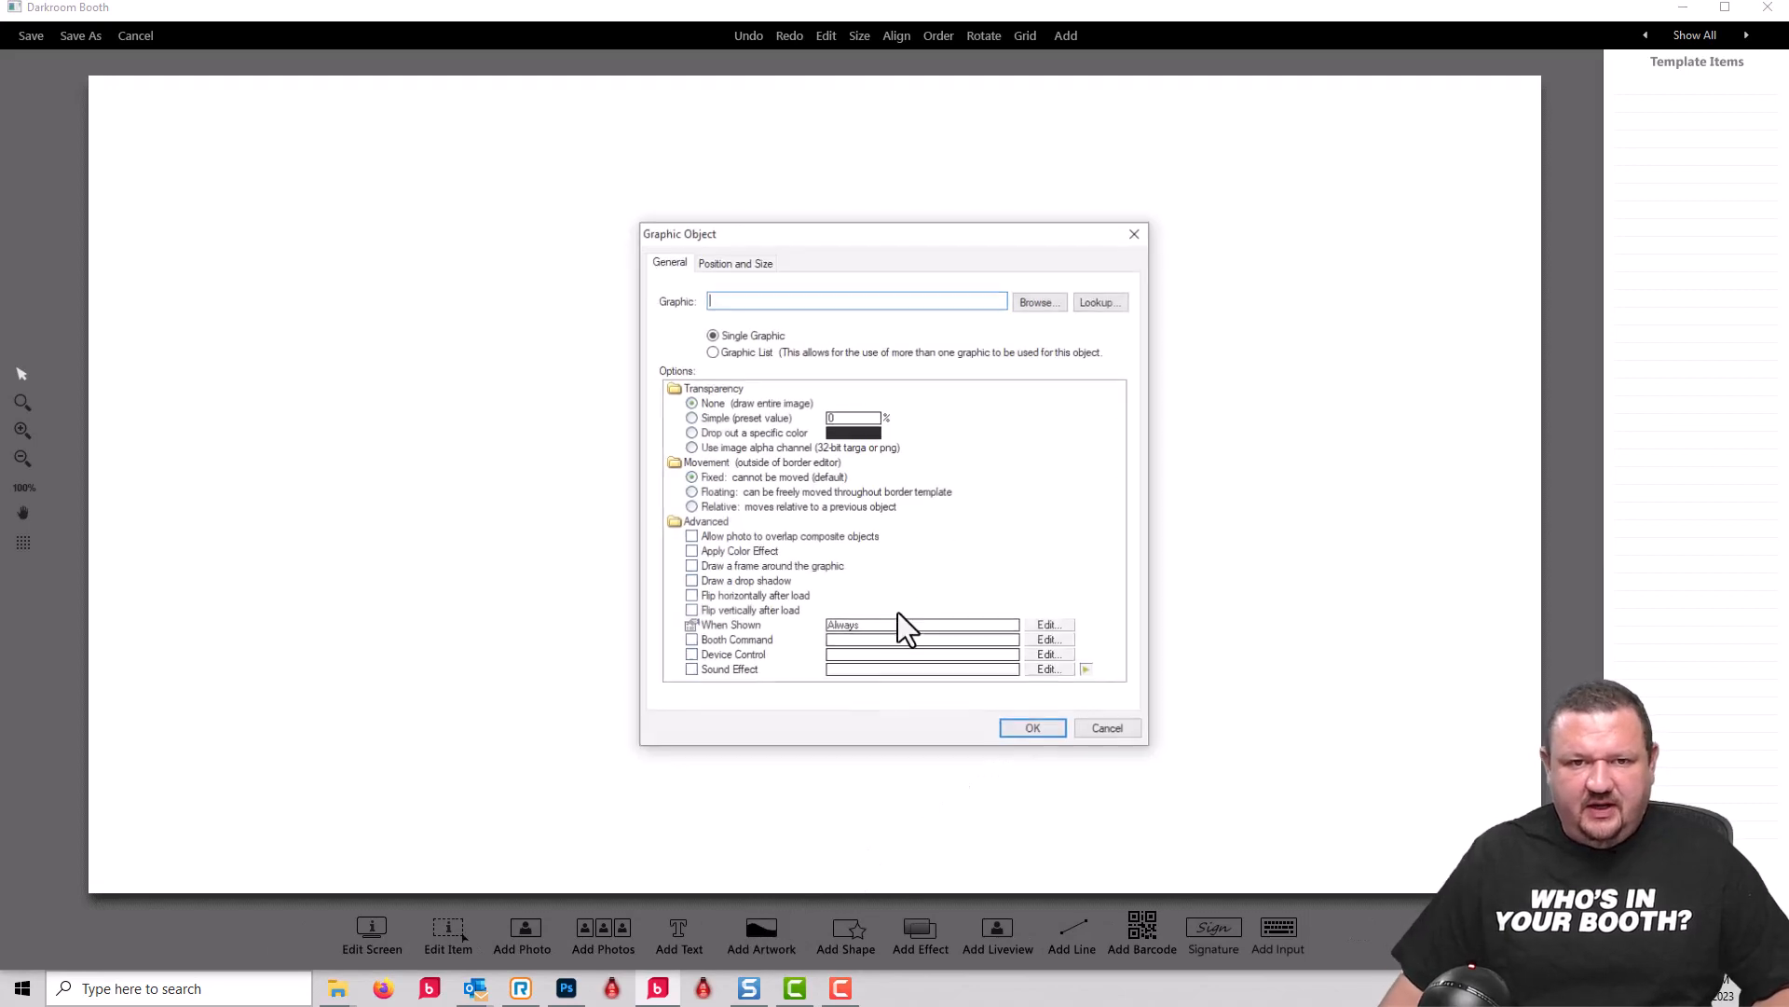
click(1016, 303)
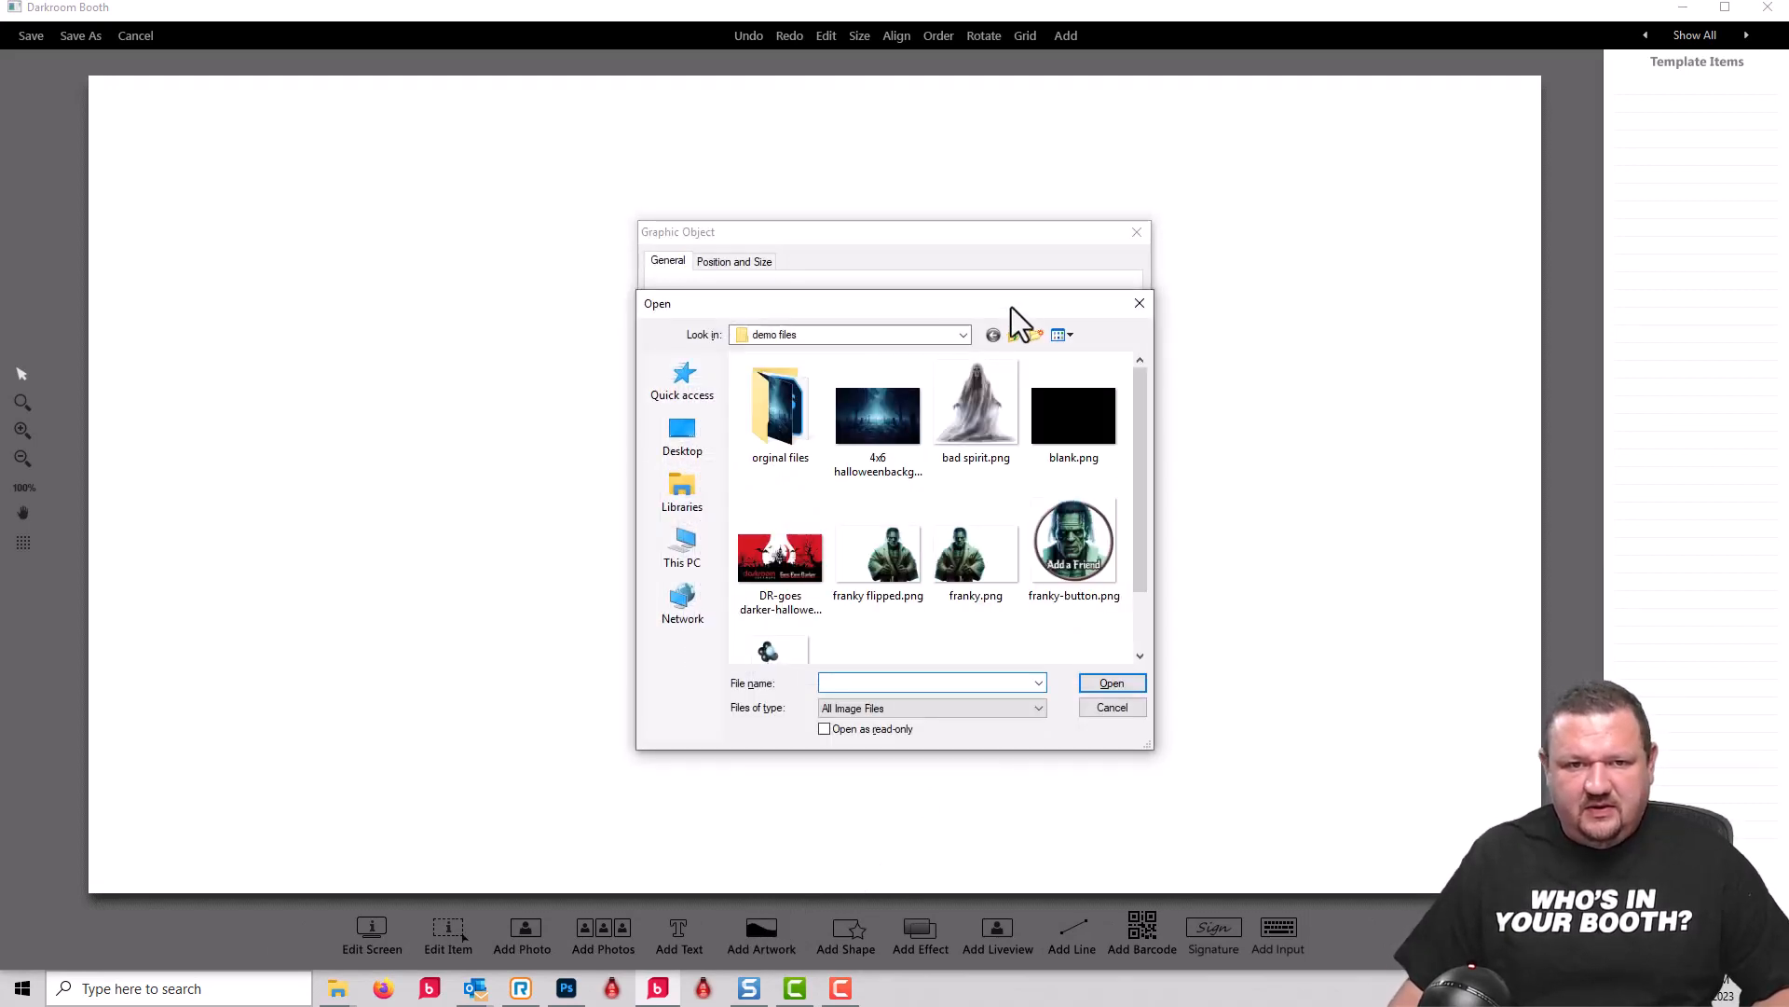
click(781, 583)
click(1126, 685)
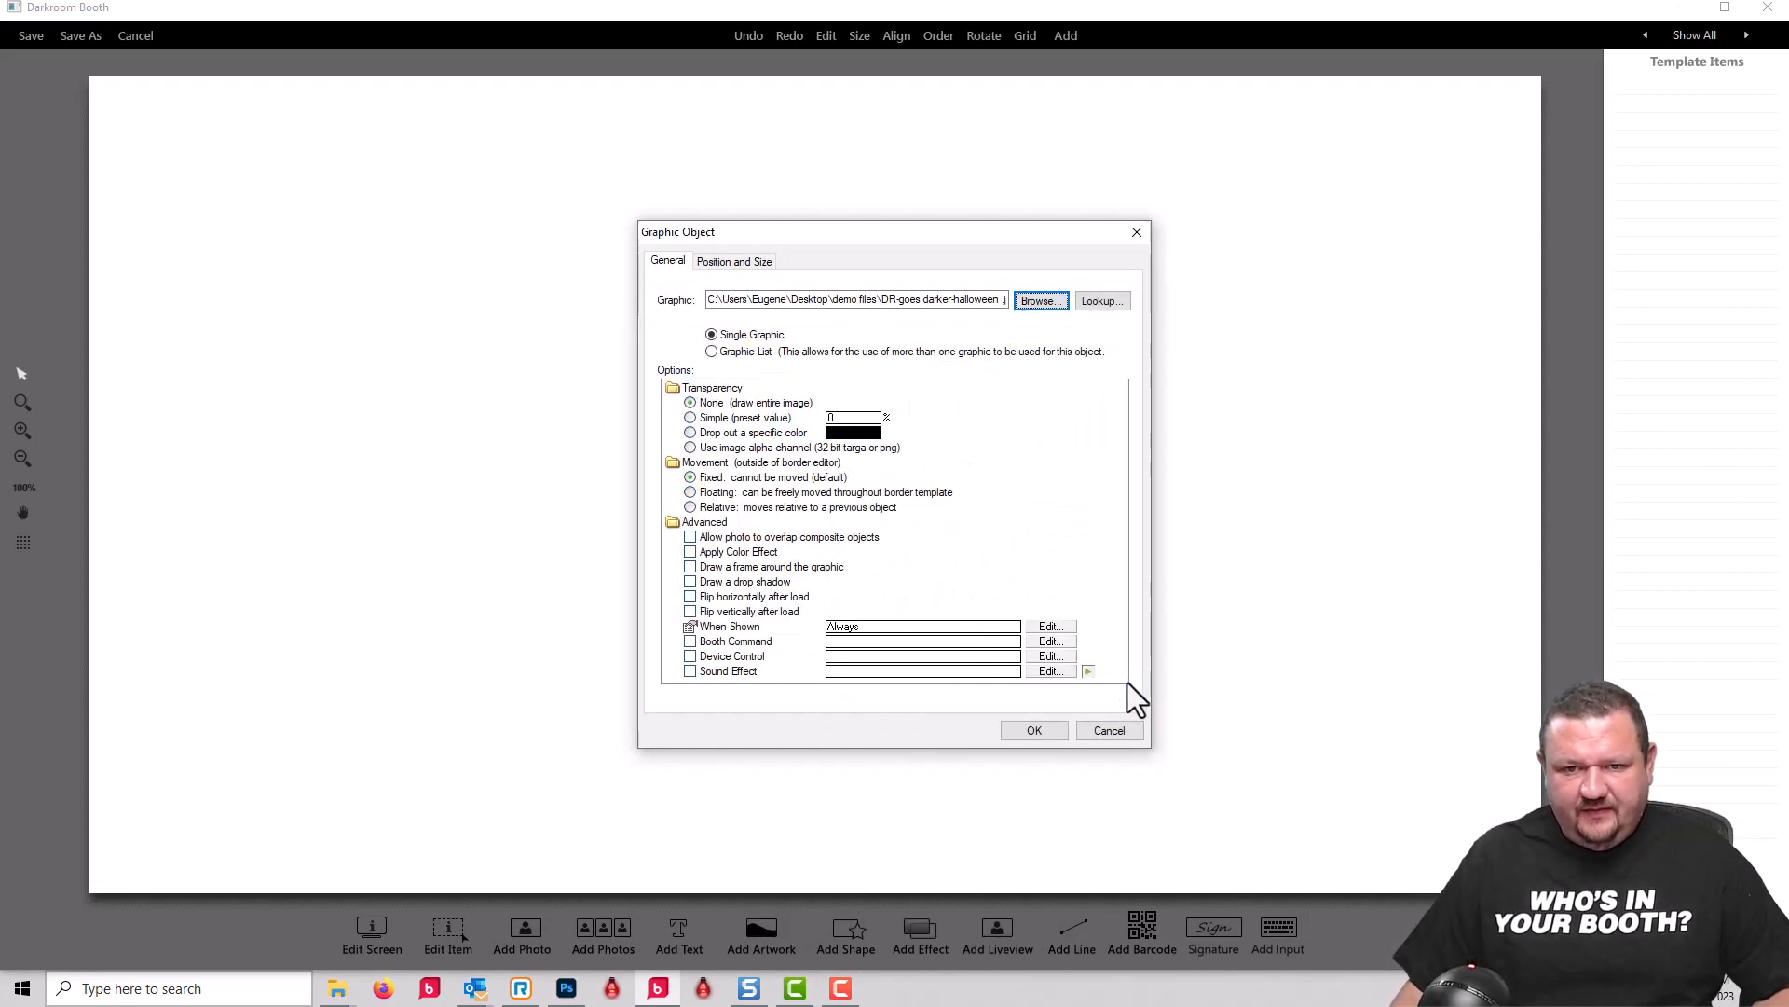
click(1037, 730)
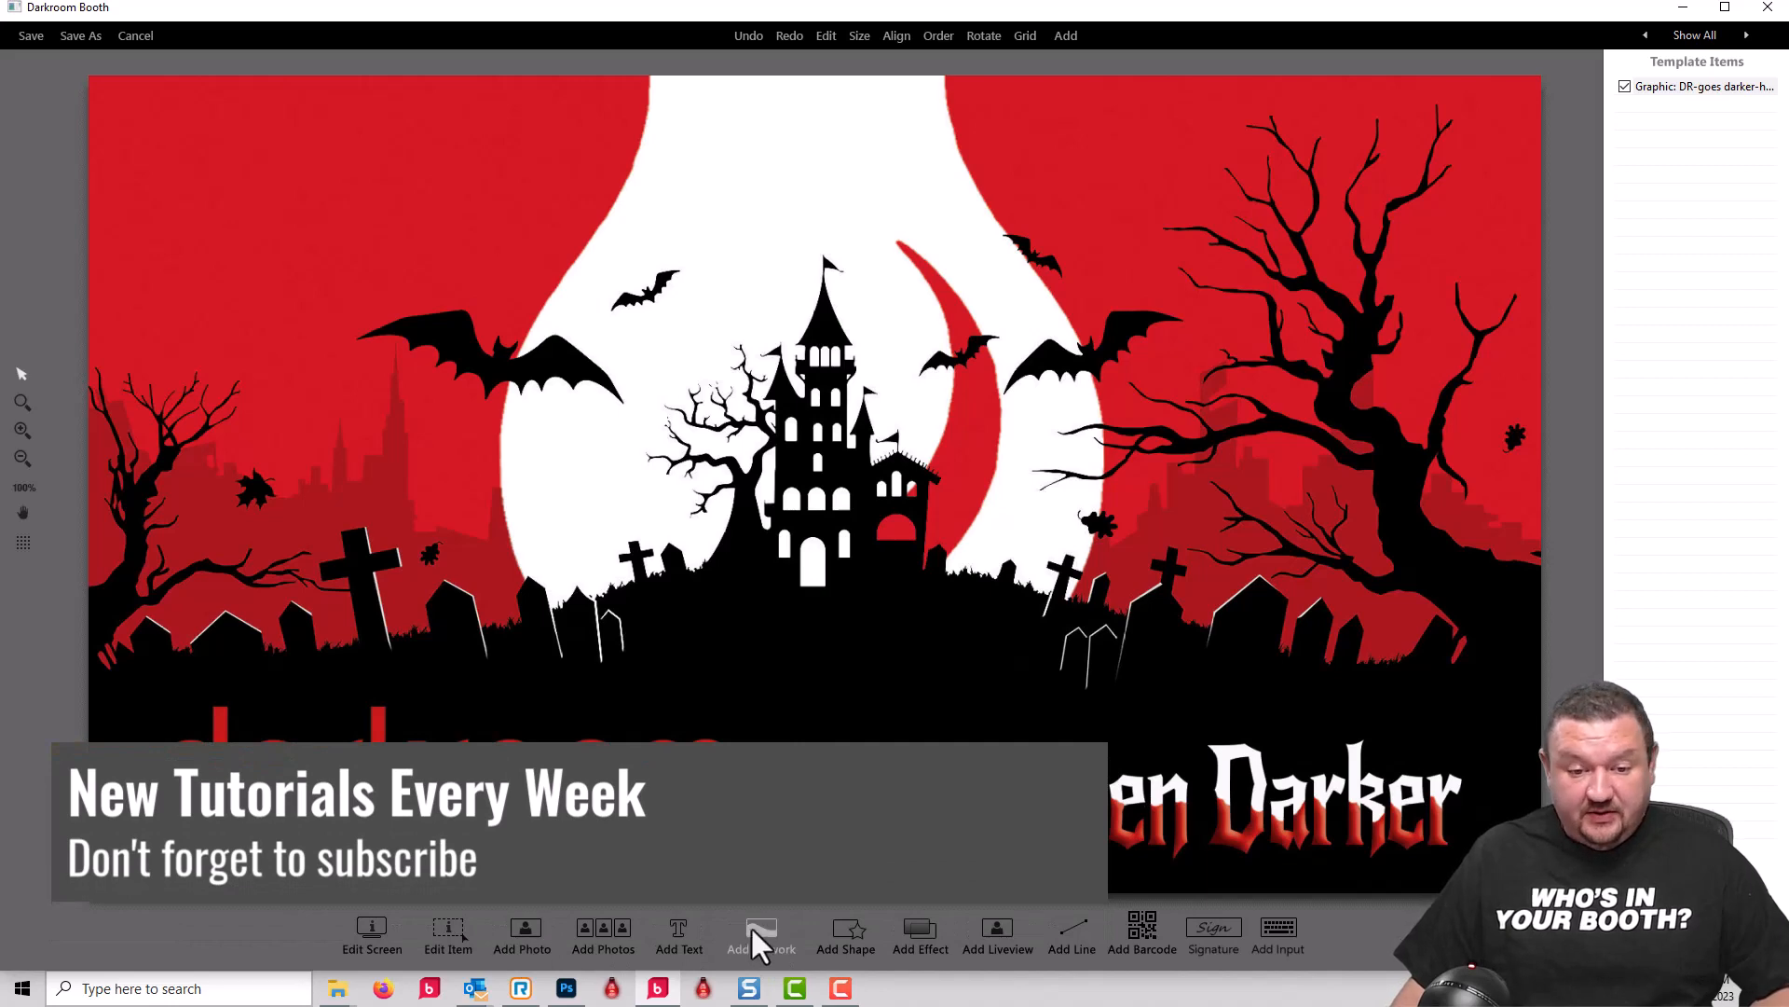
Step: Add the artwork 4x6 halloweenbackground.jpg and move it up so it sits above the darkroom and Goes Even Darker lettering
click(761, 927)
click(1041, 308)
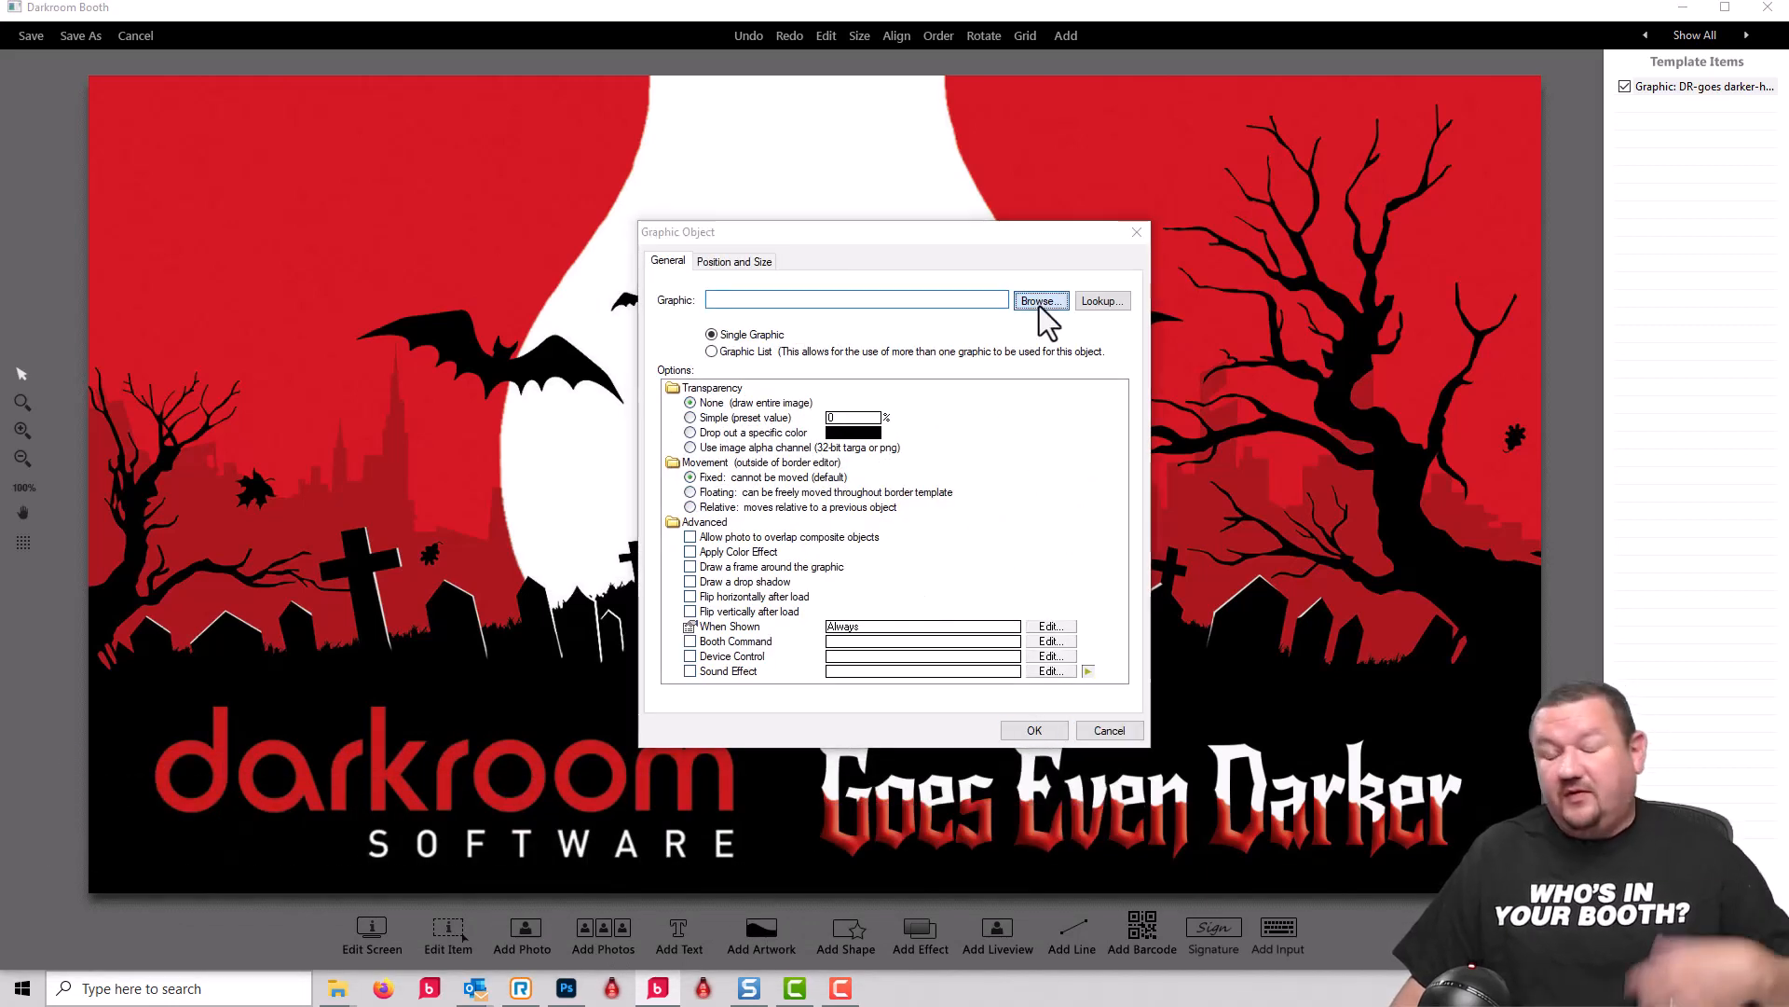
click(876, 436)
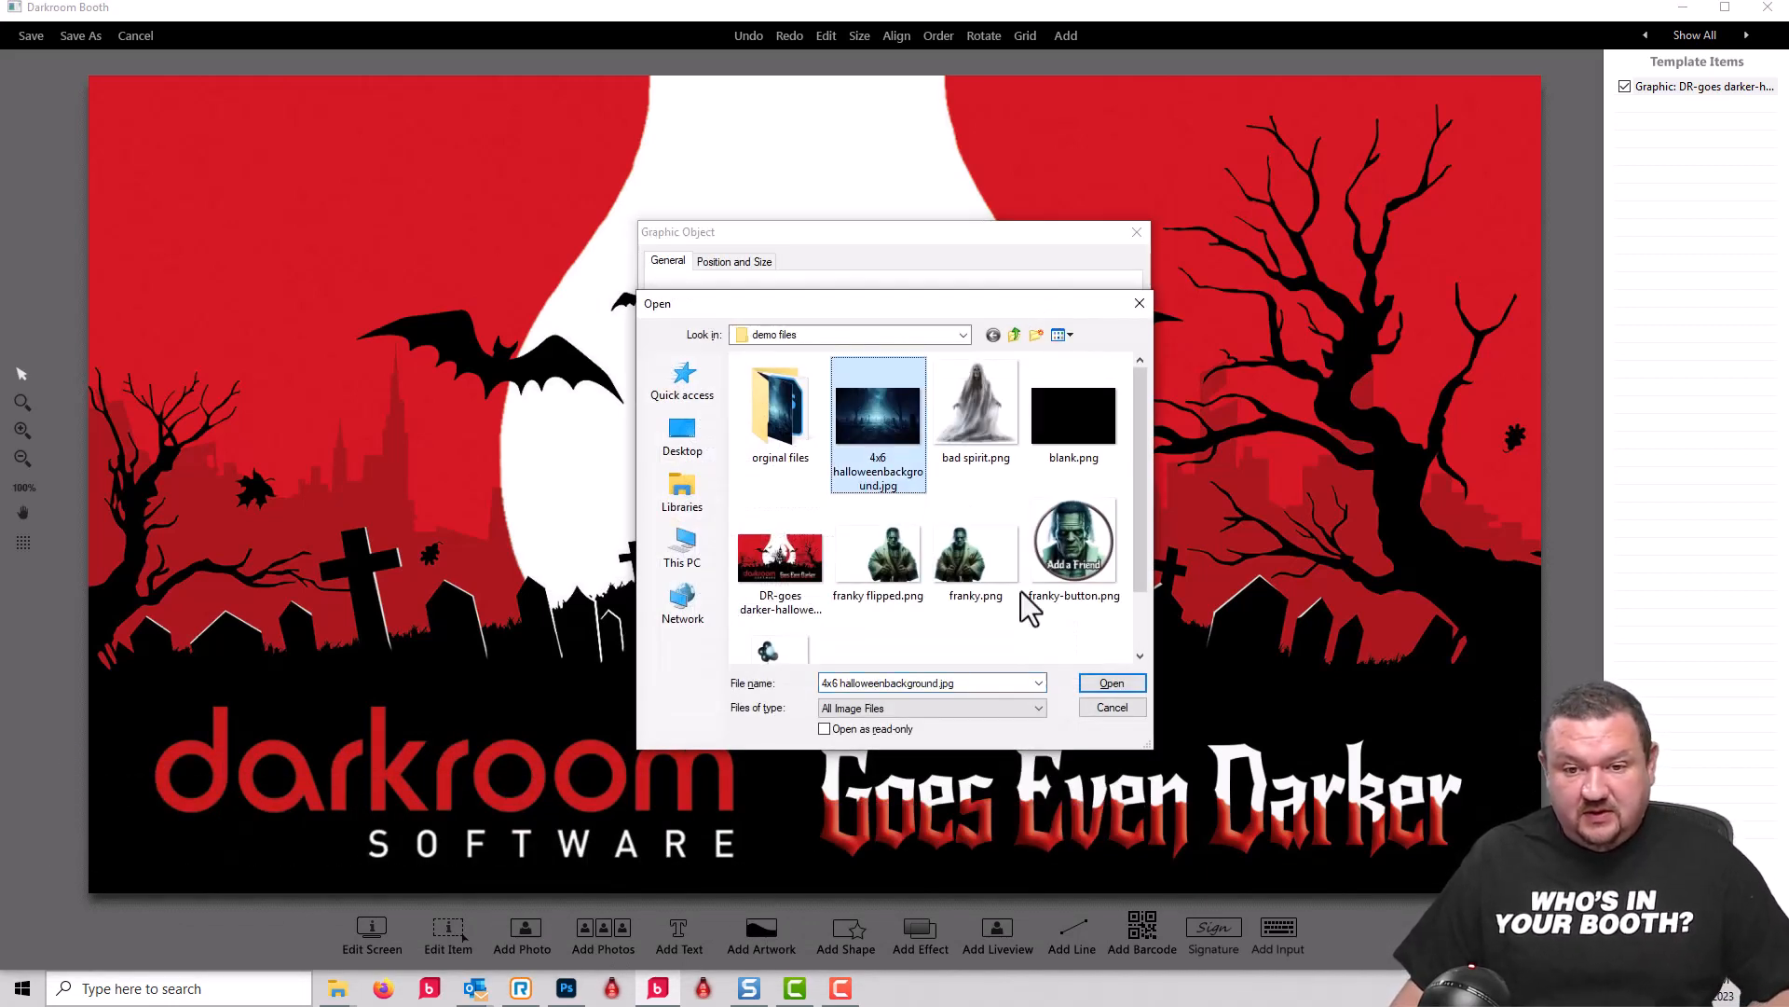
click(1108, 682)
click(1037, 729)
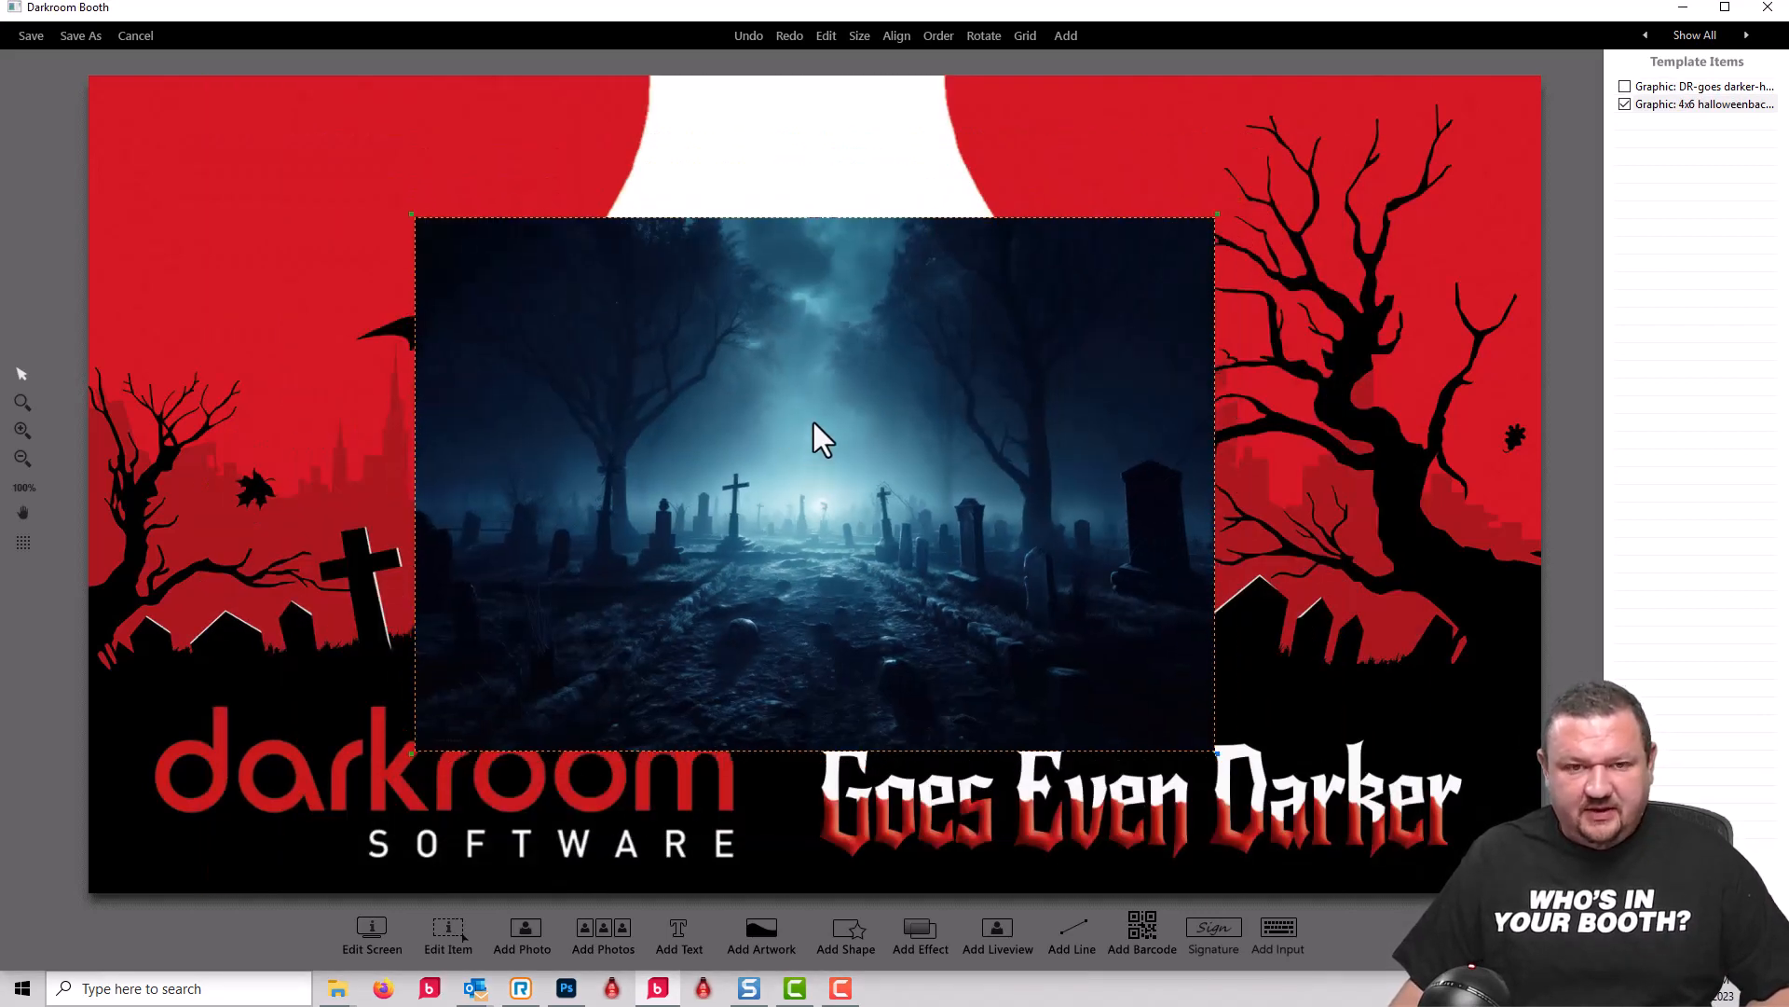
drag(814, 422, 802, 384)
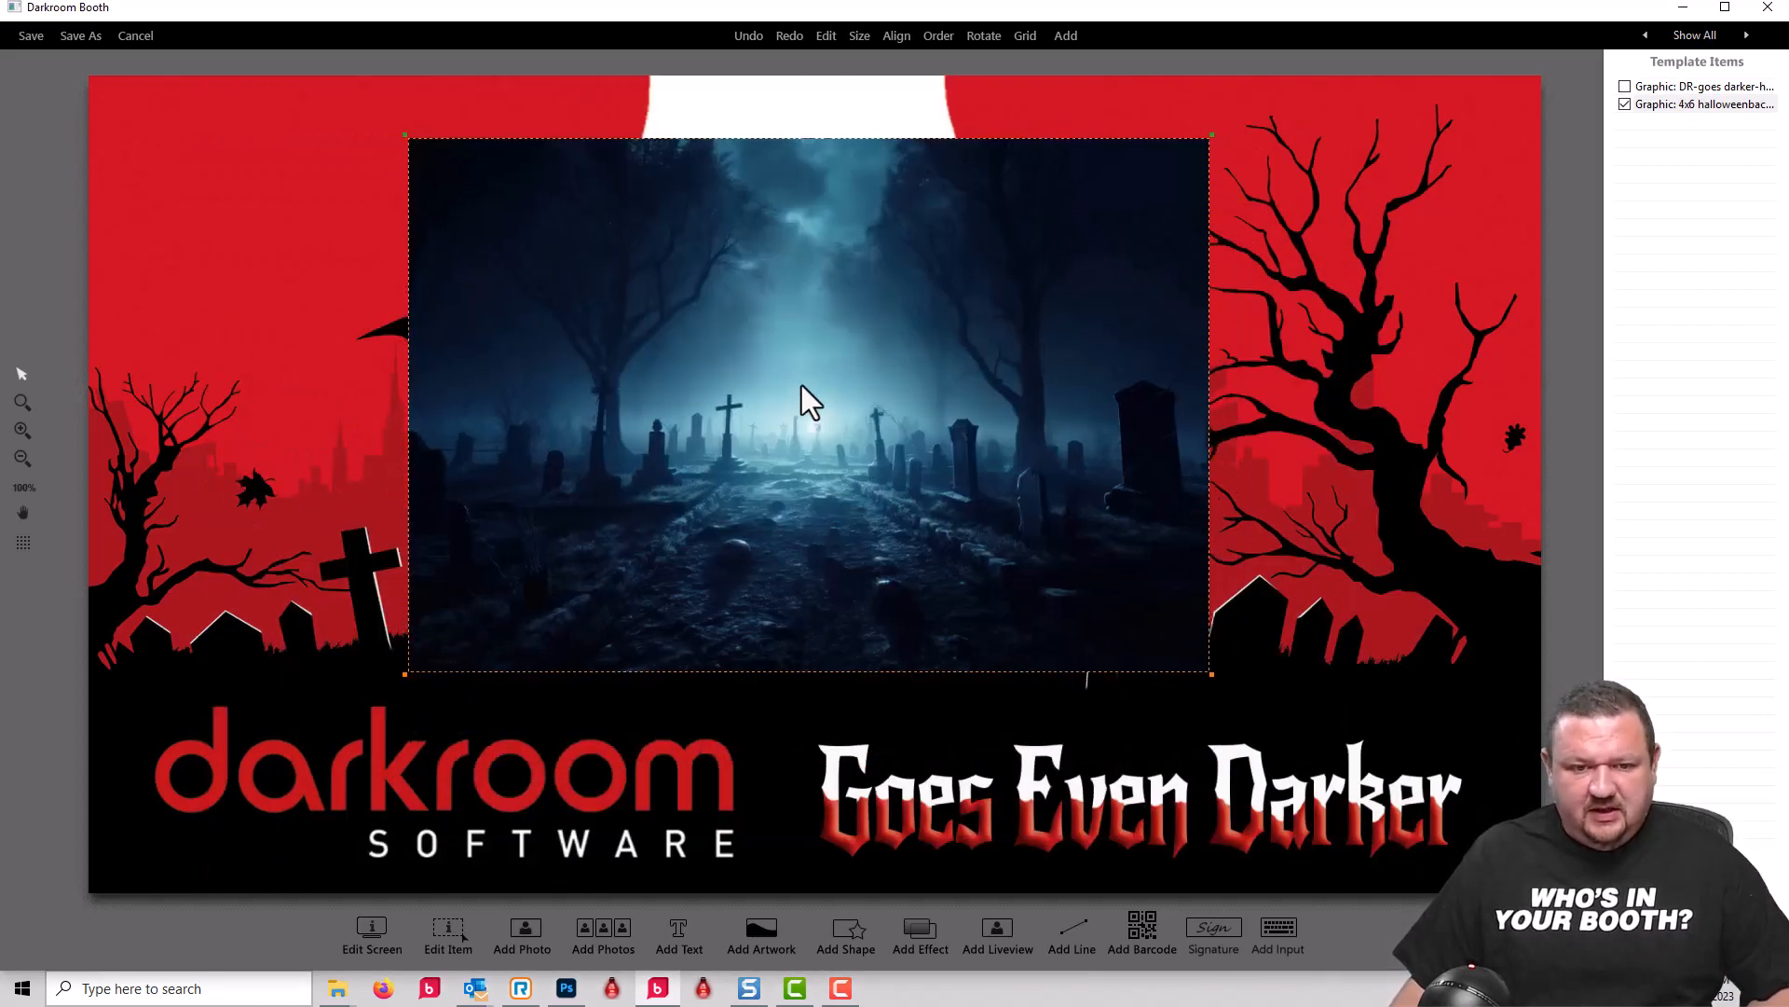
Step: Add a liveview to the screen and fit it over the graveyard picture at nearly the same width
click(996, 930)
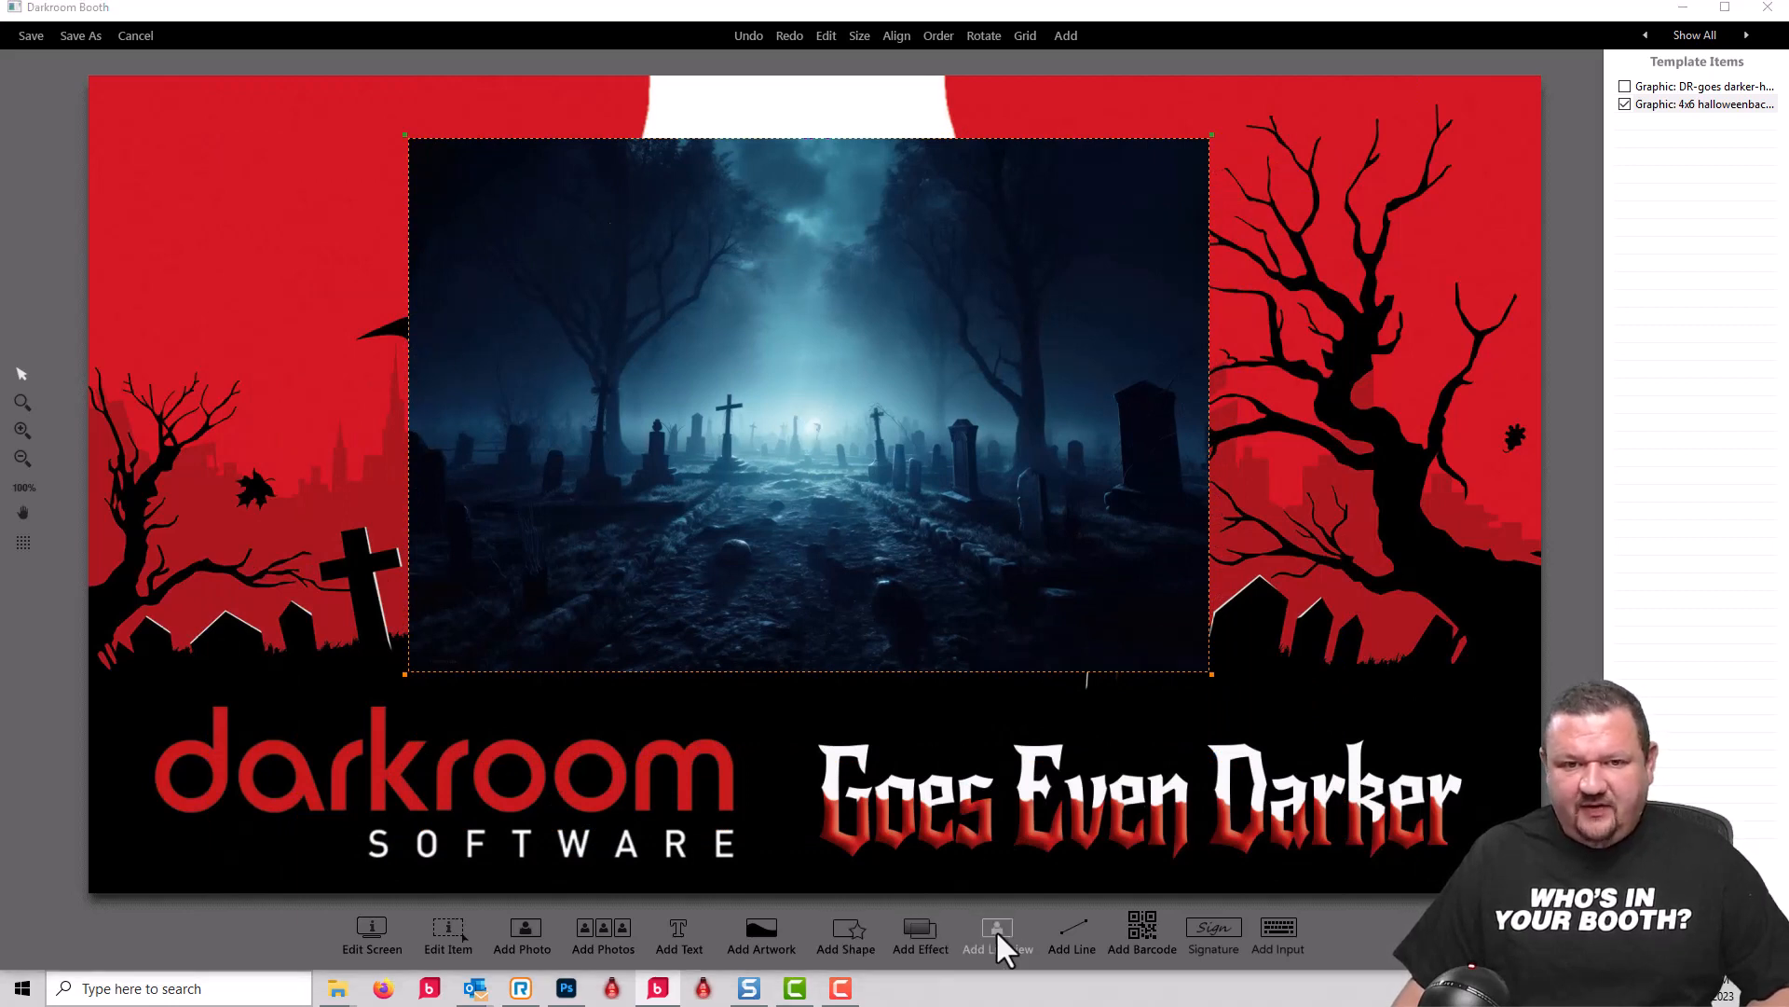
click(1040, 729)
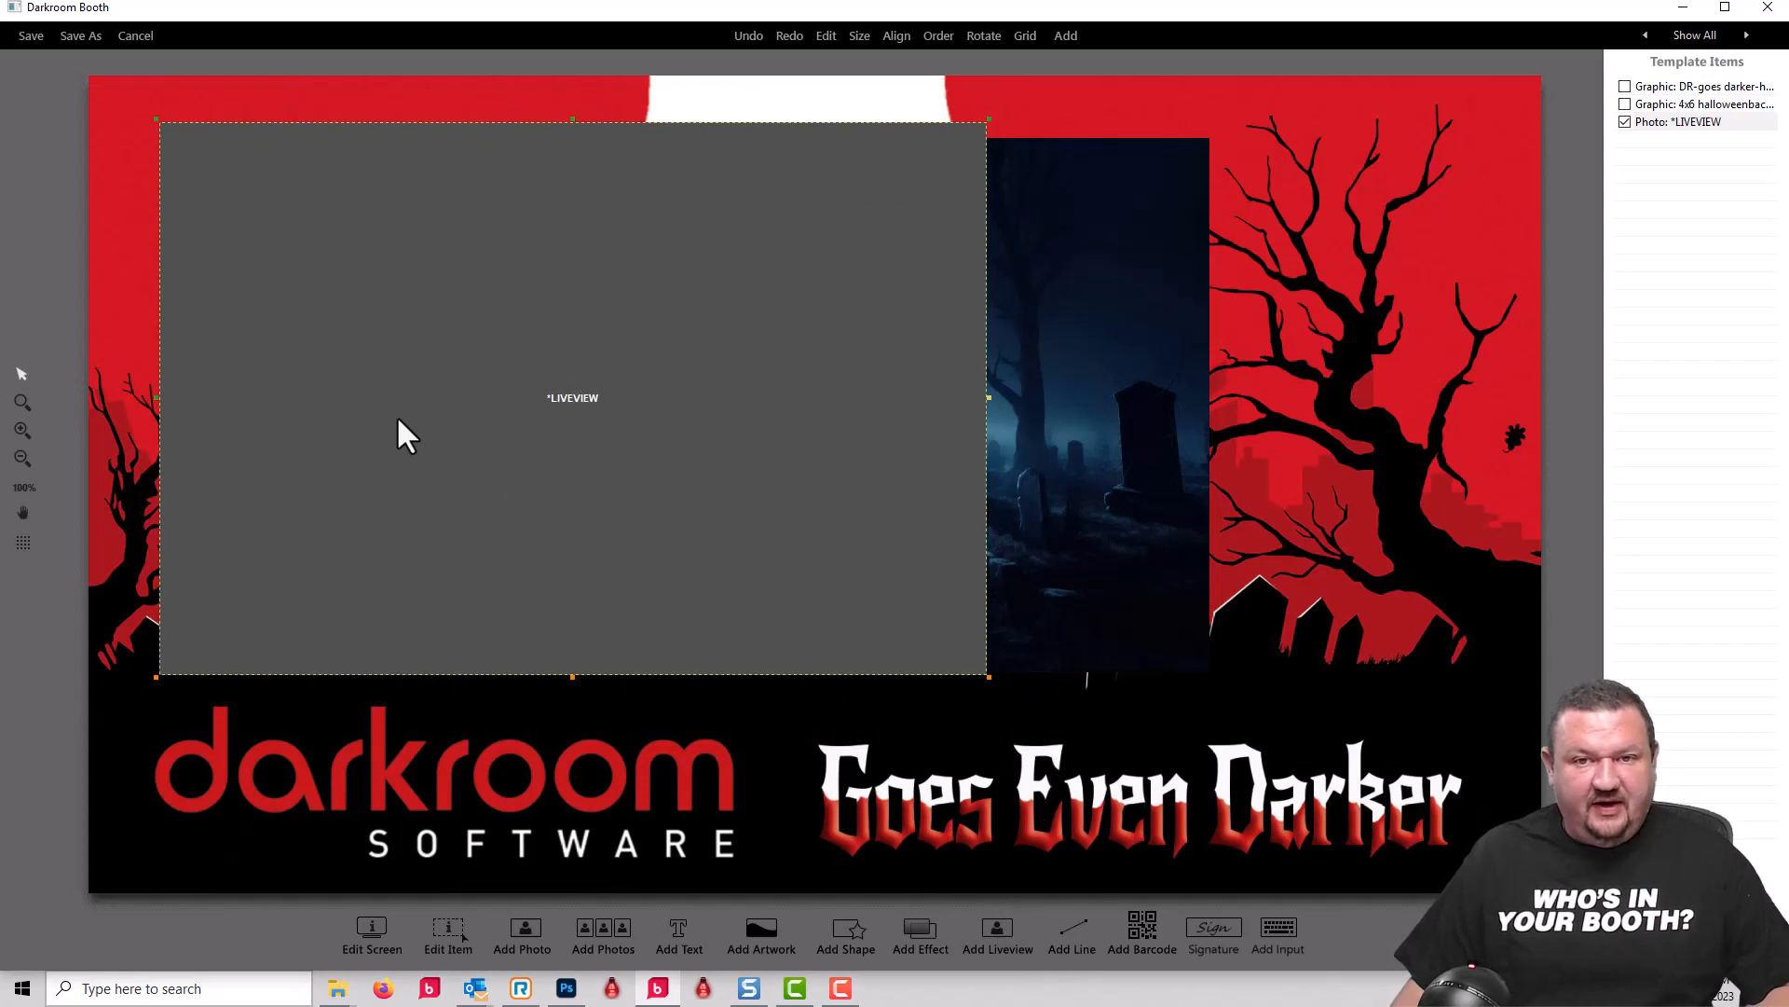
drag(395, 416, 637, 466)
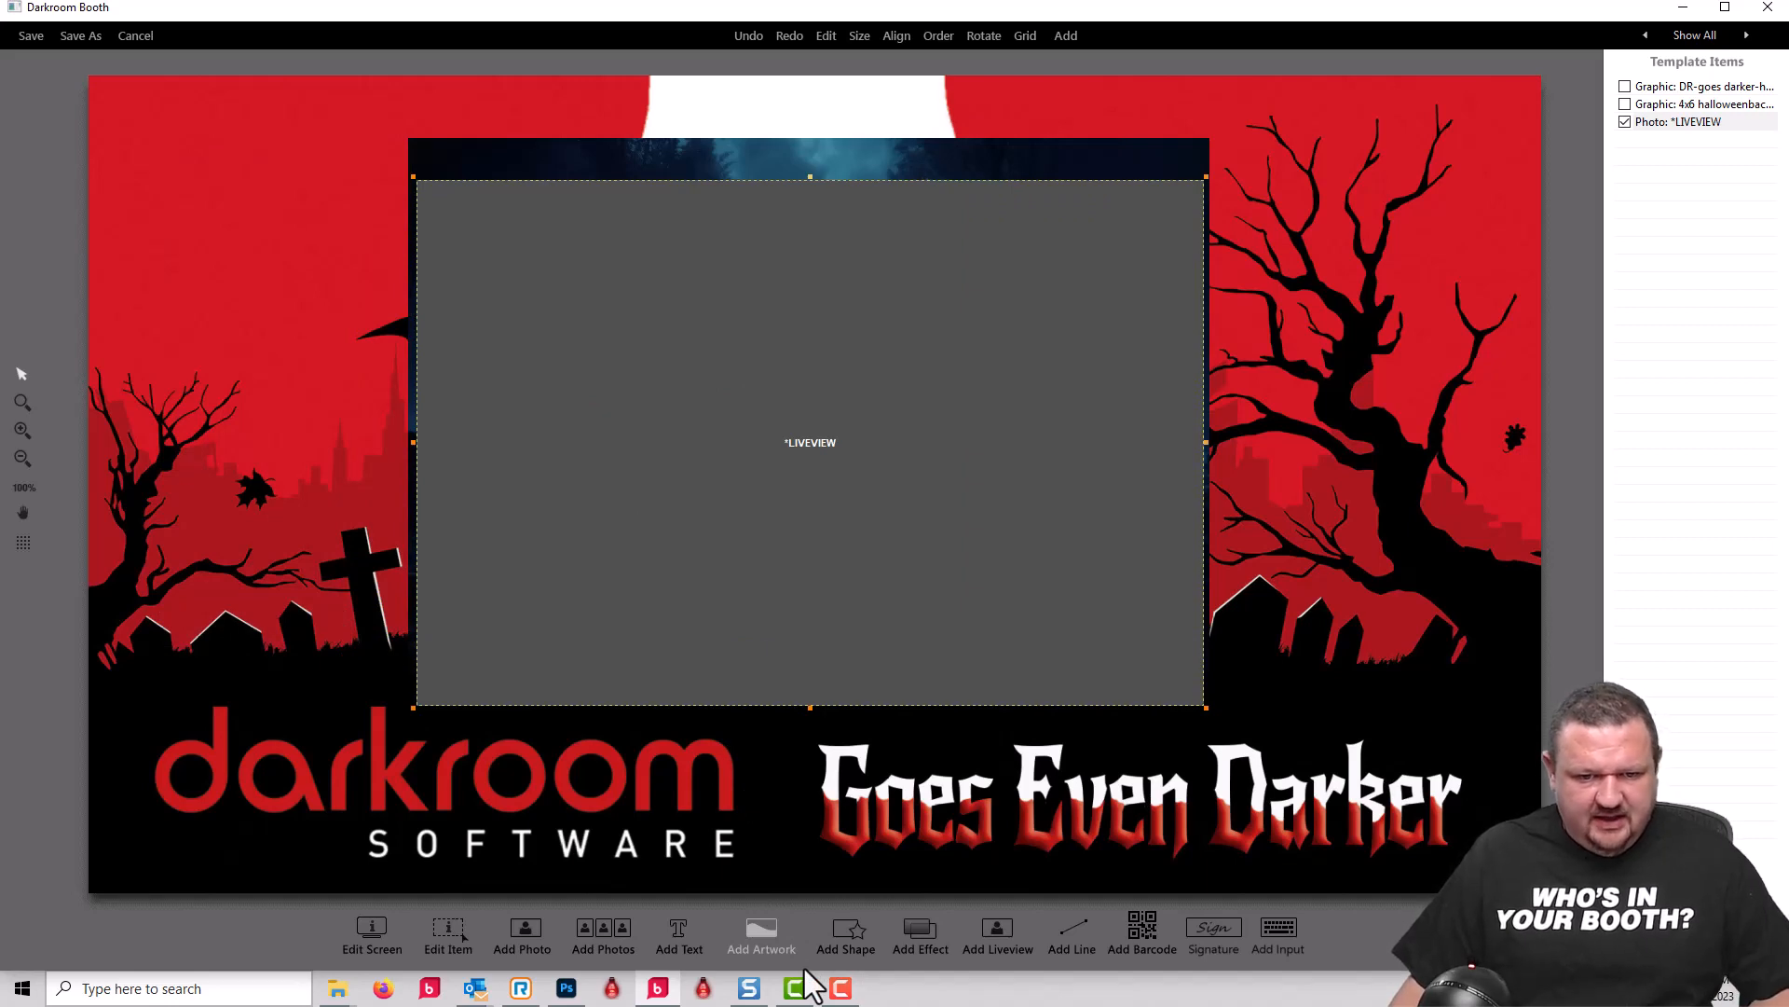
Step: Start a new artwork object that uses a graphic list, and name the list "friend"
click(771, 928)
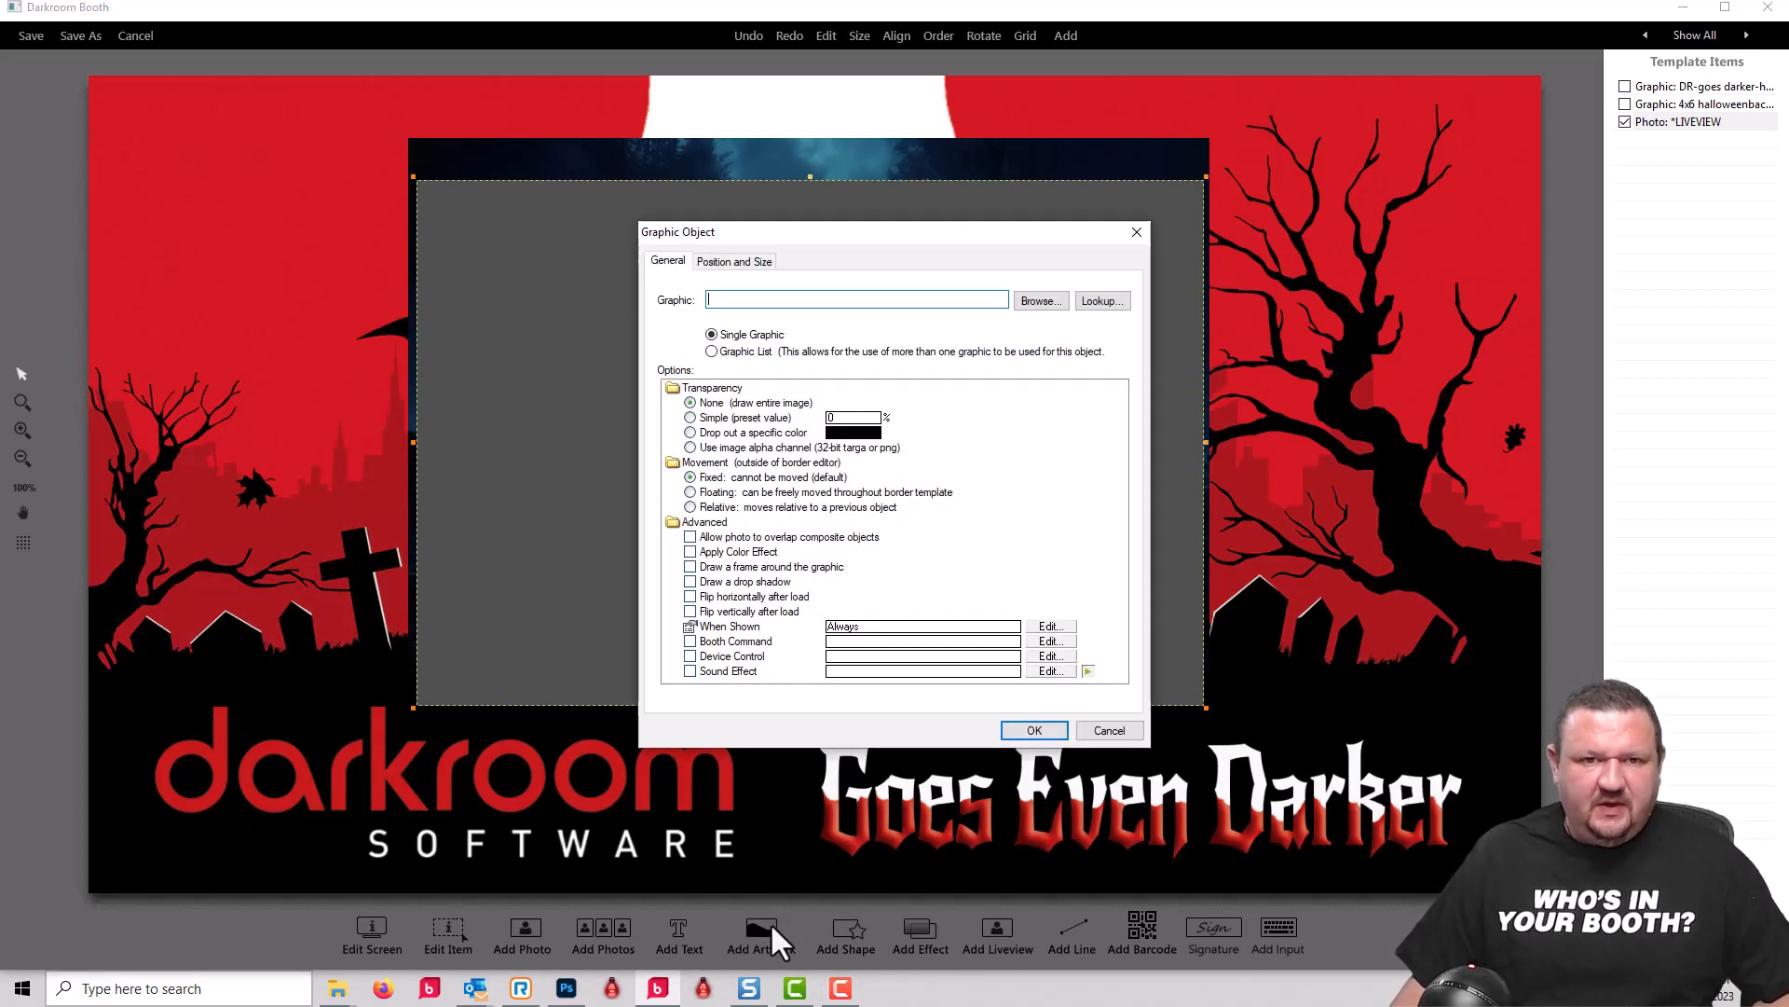
click(712, 352)
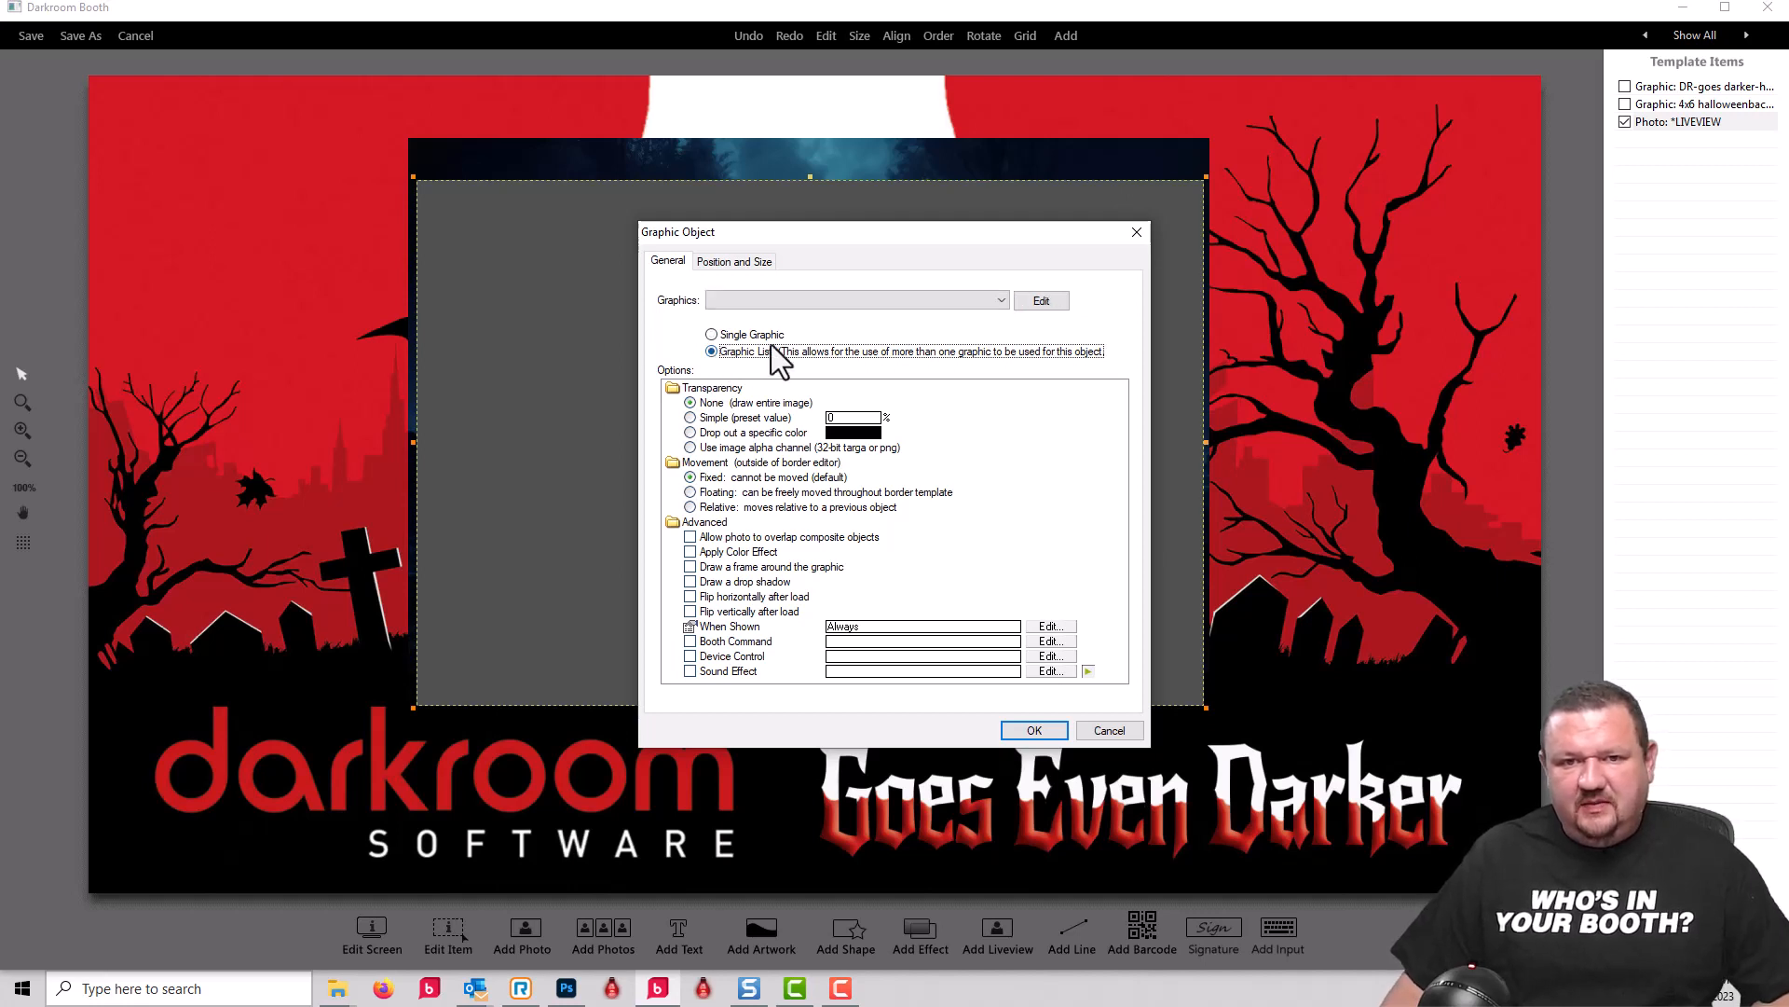
click(1041, 301)
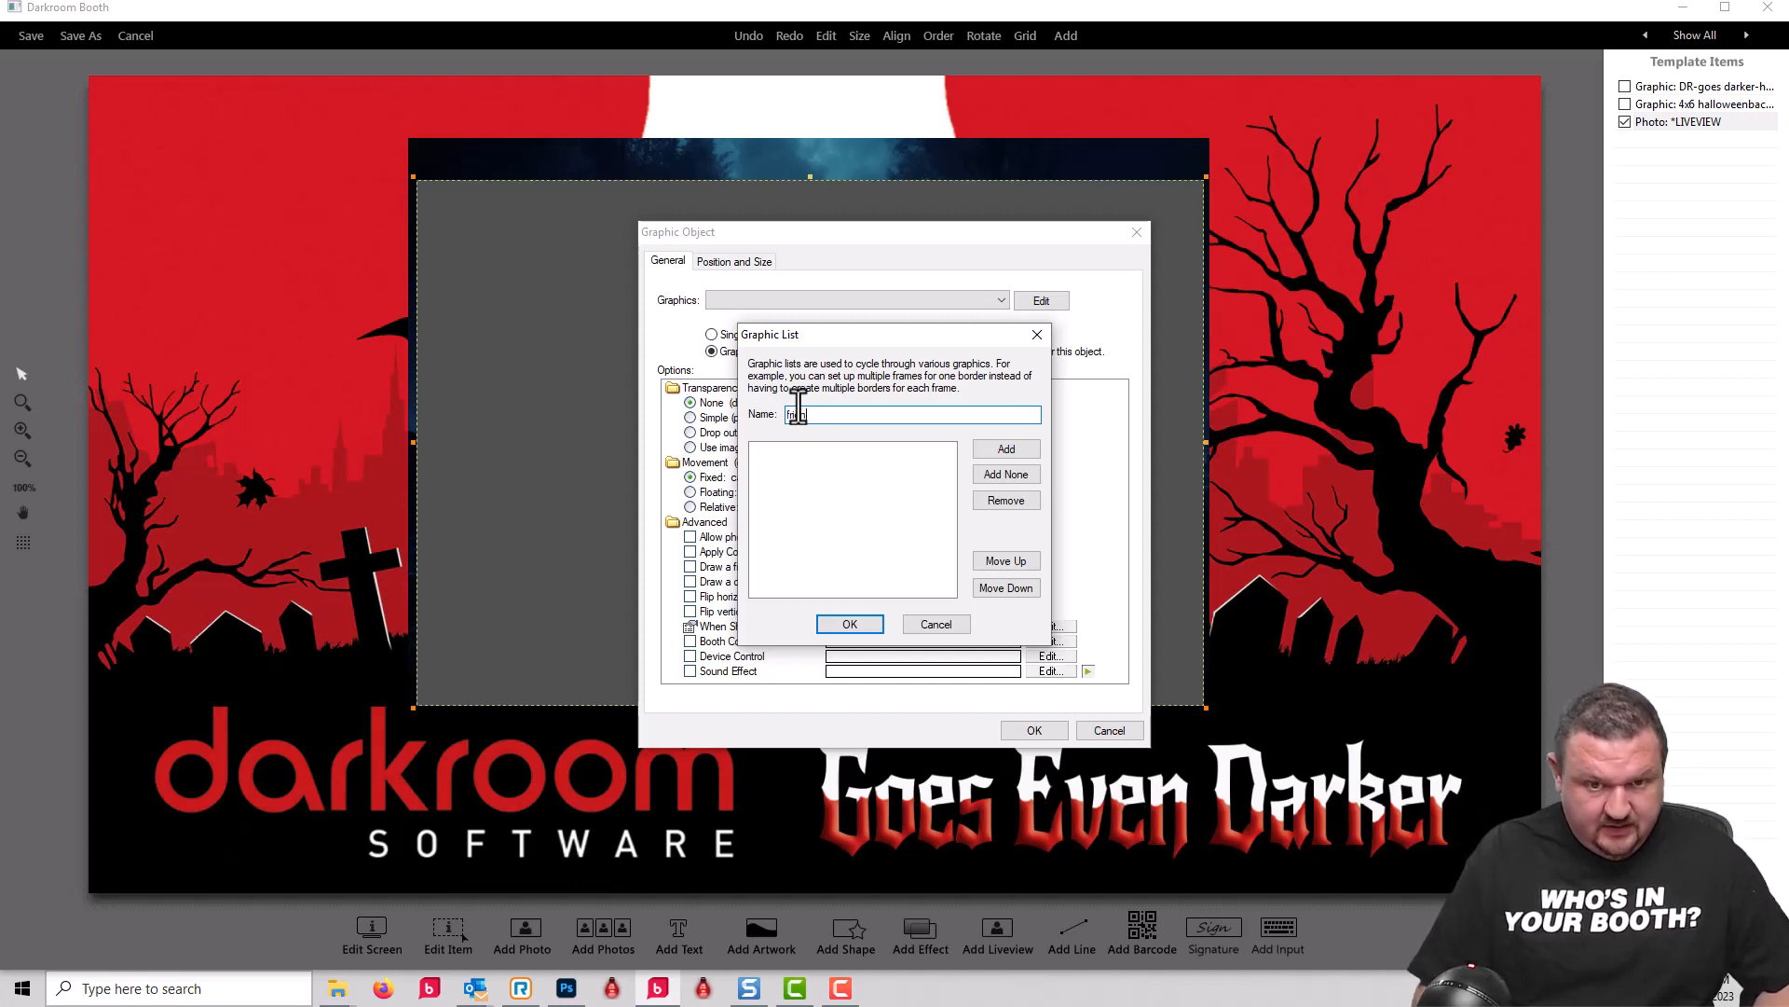
text(d)
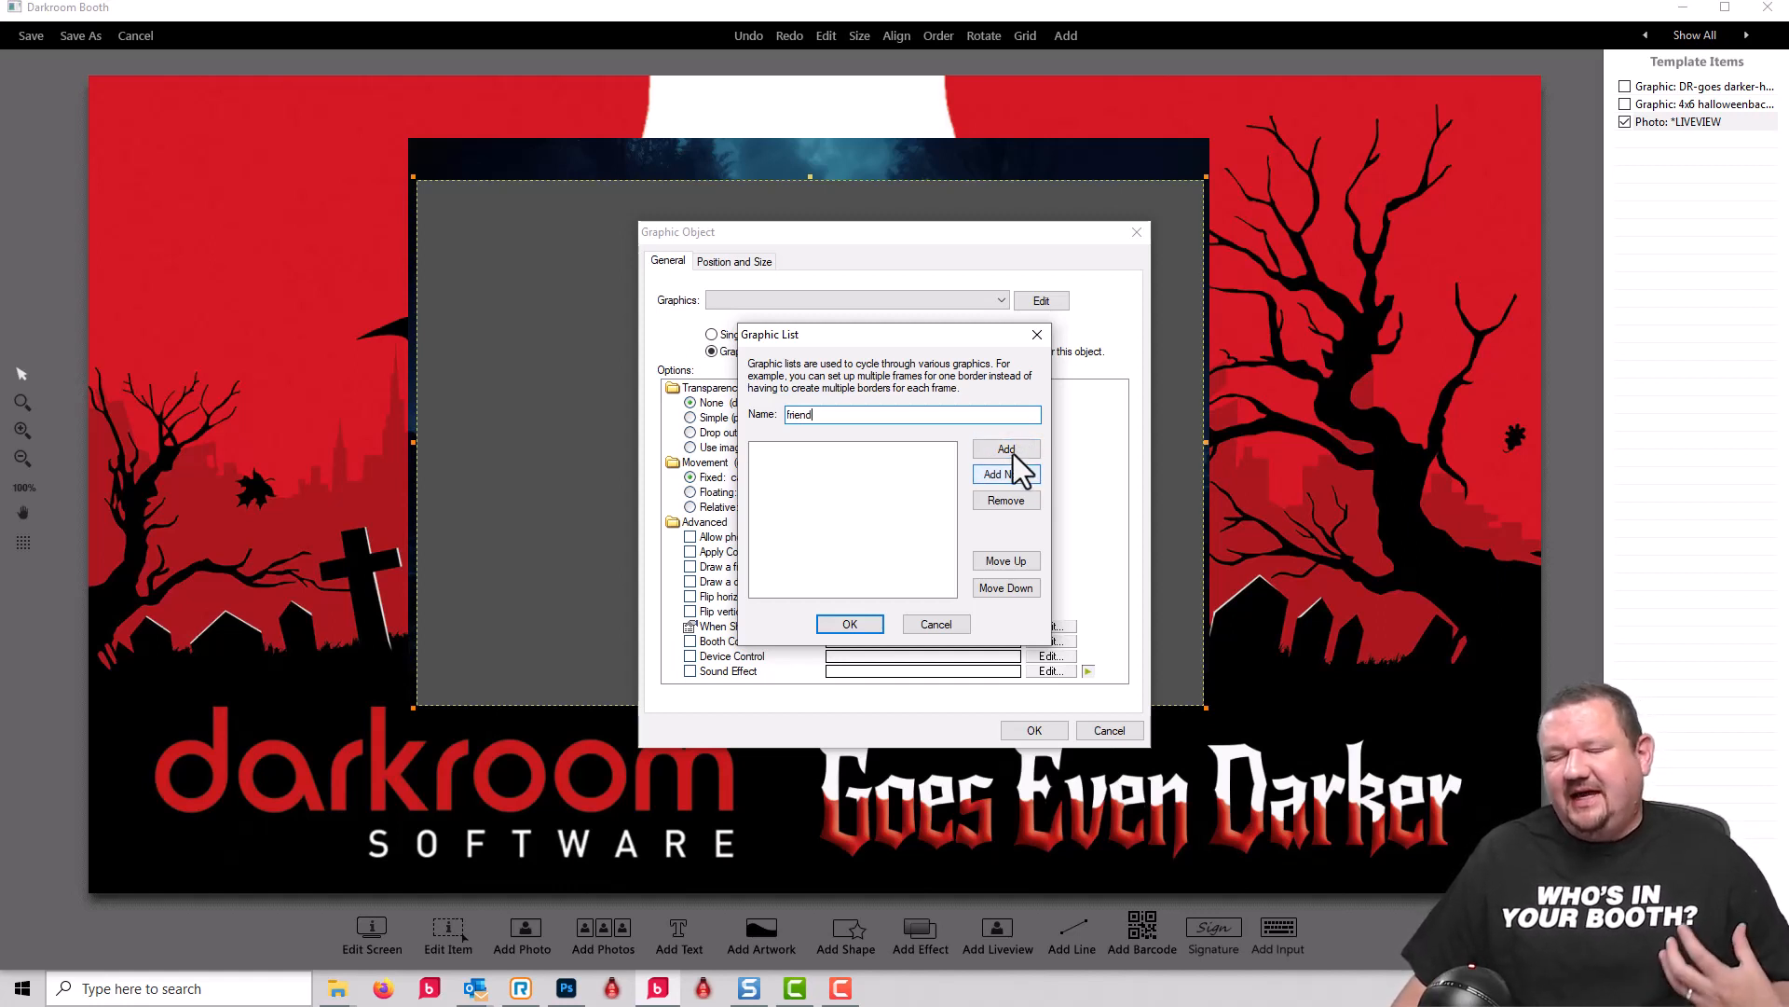
Step: Try an empty entry in the friend graphic list and remove it again
click(998, 474)
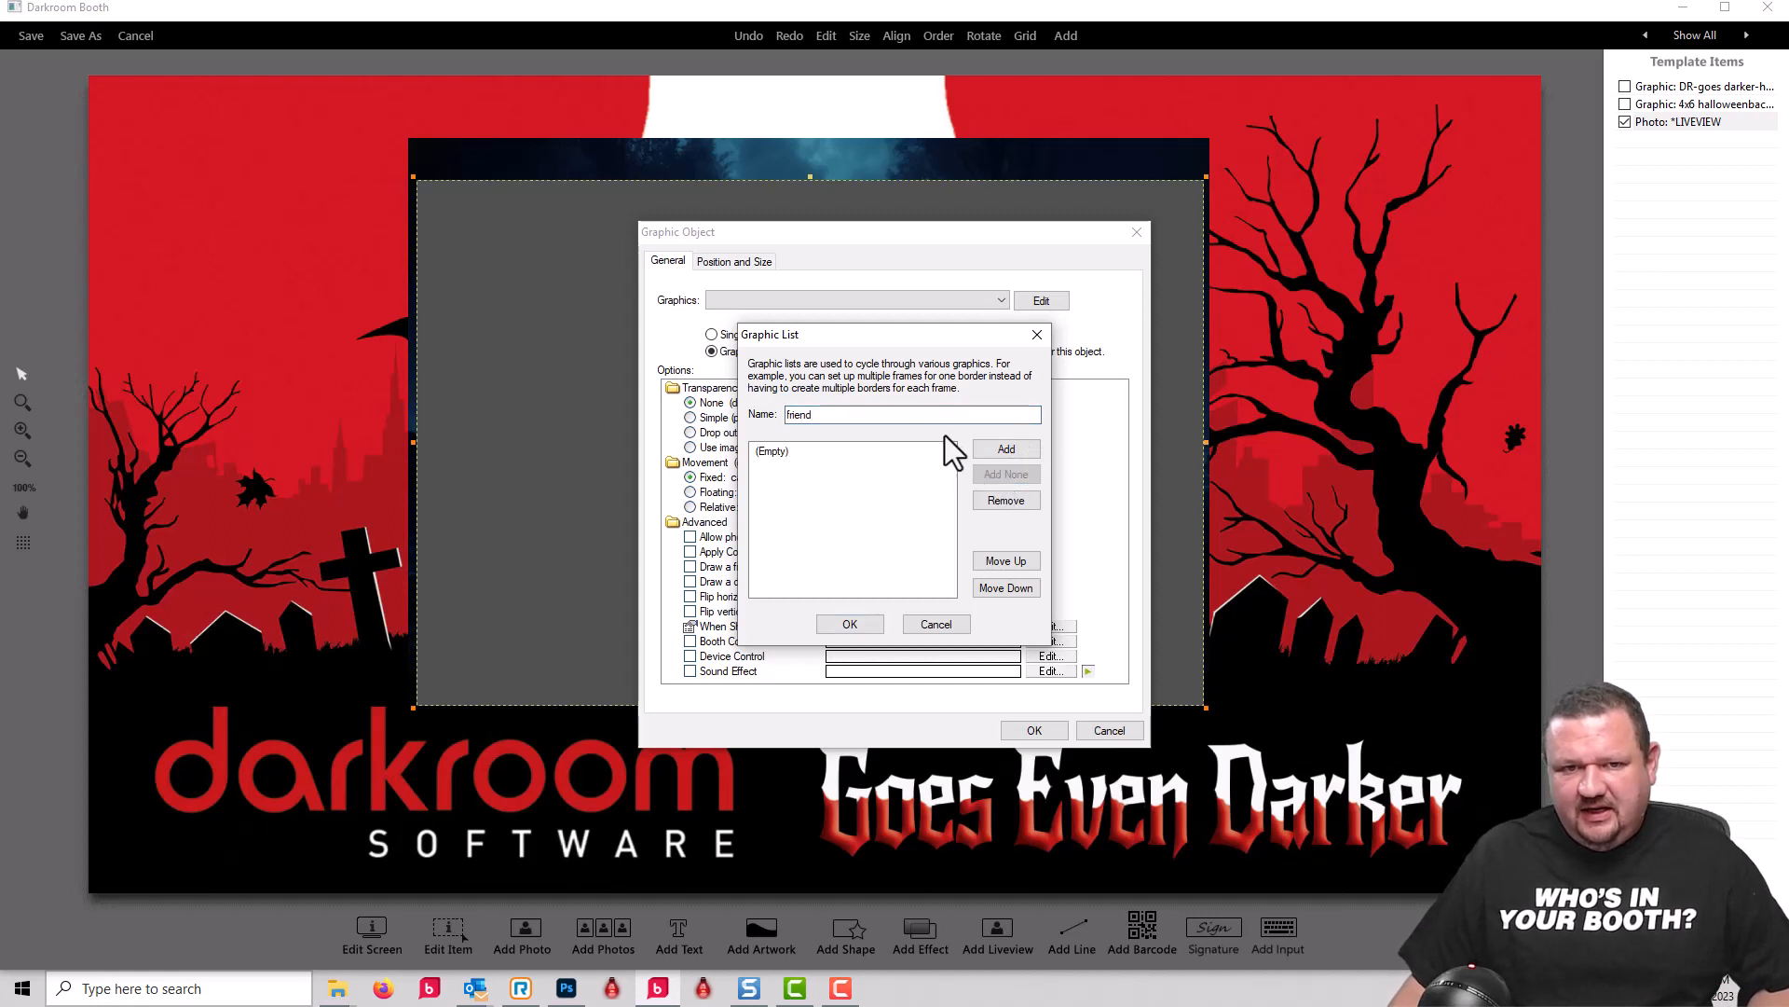
drag(830, 347, 973, 380)
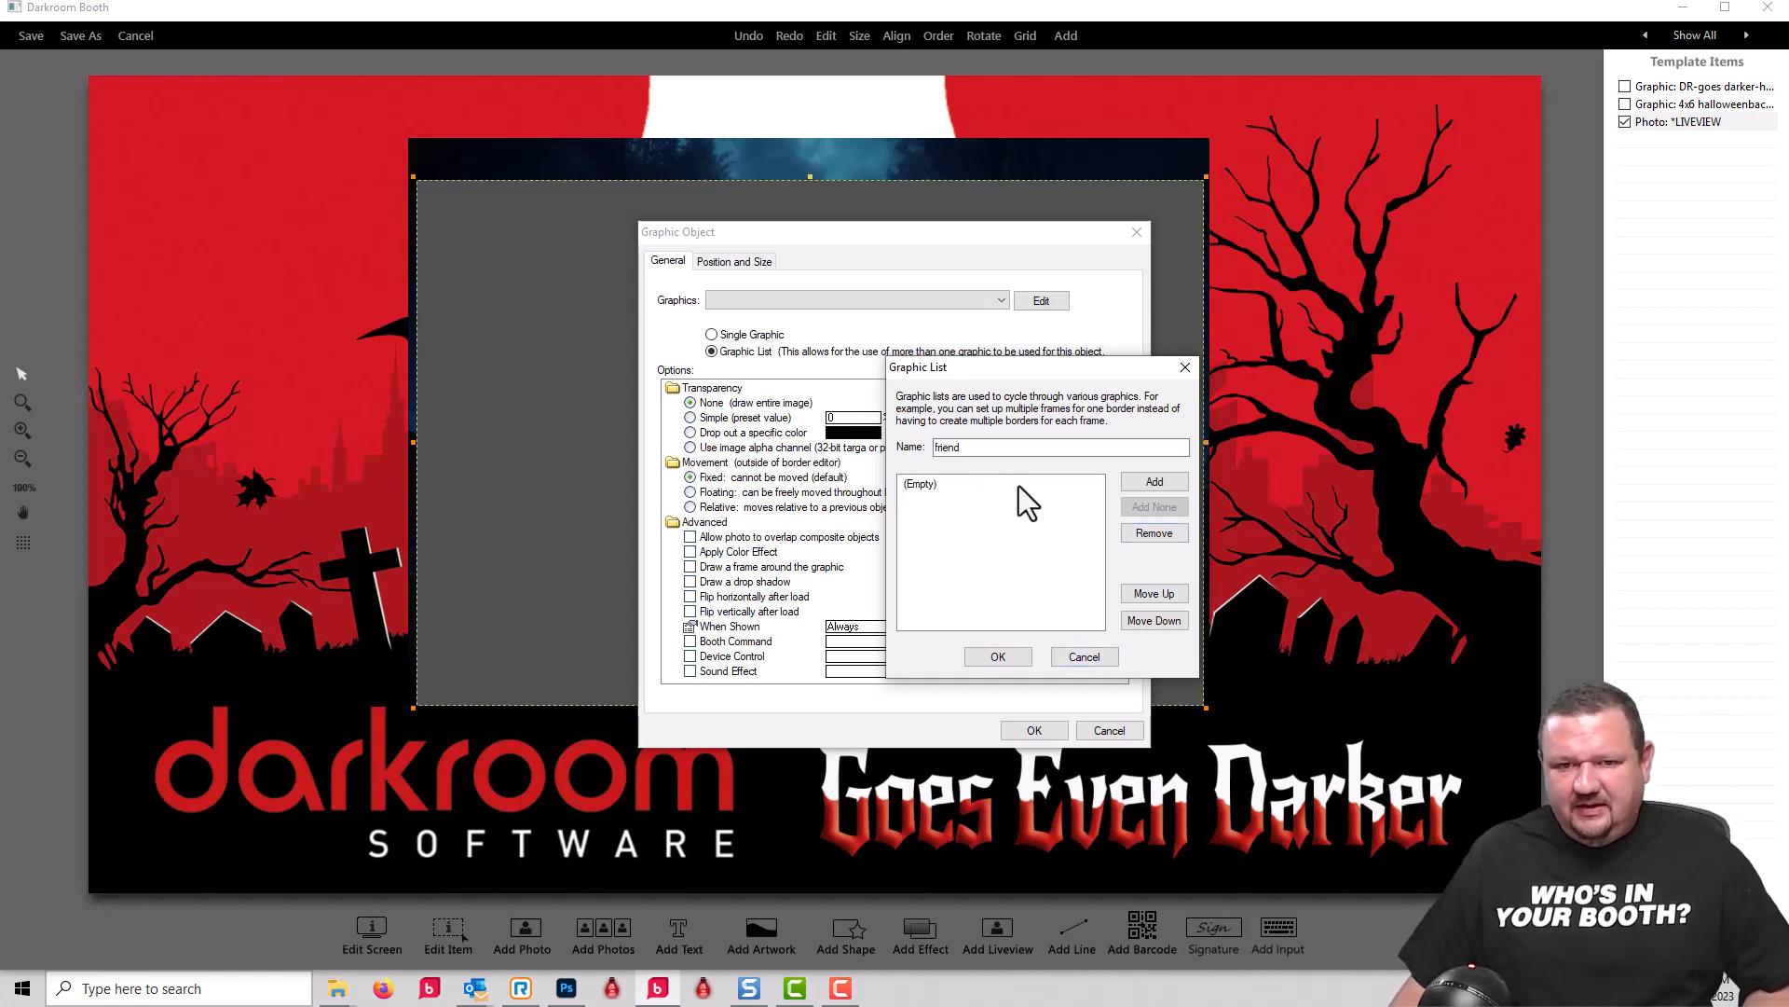
click(929, 487)
click(1170, 533)
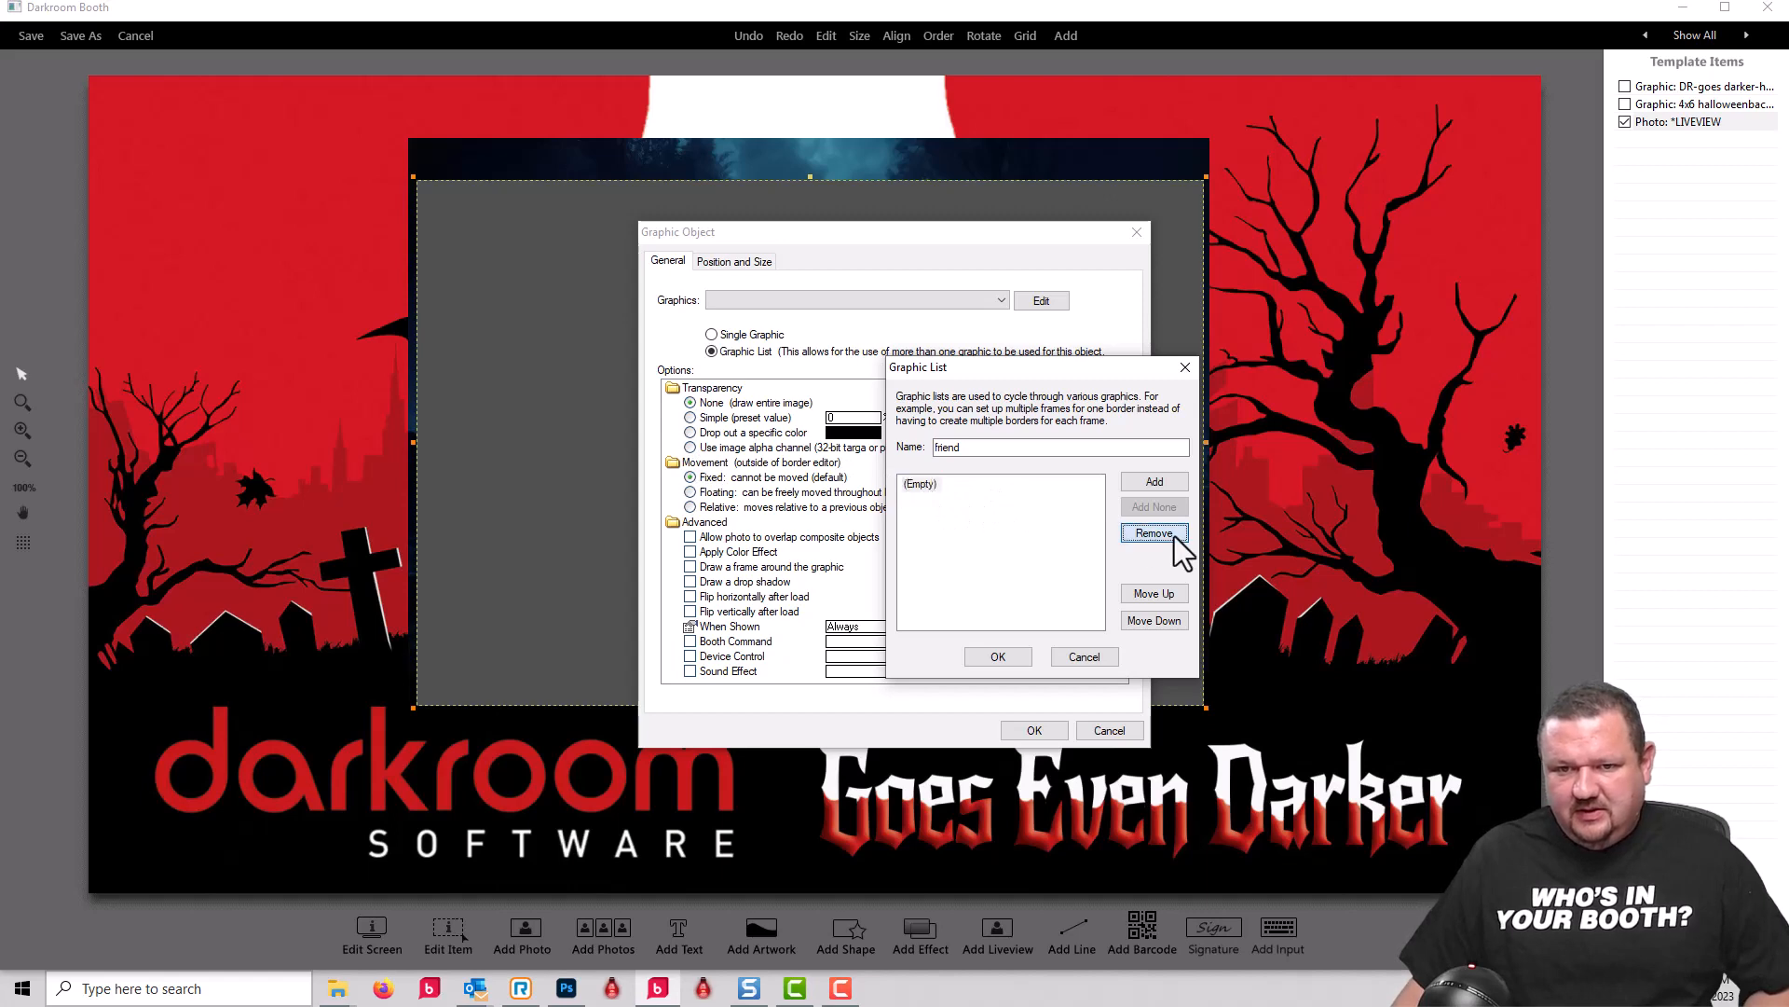
Step: Add blank.png and franky.png to the friend graphic list and place the graphic list object on the screen
click(1152, 483)
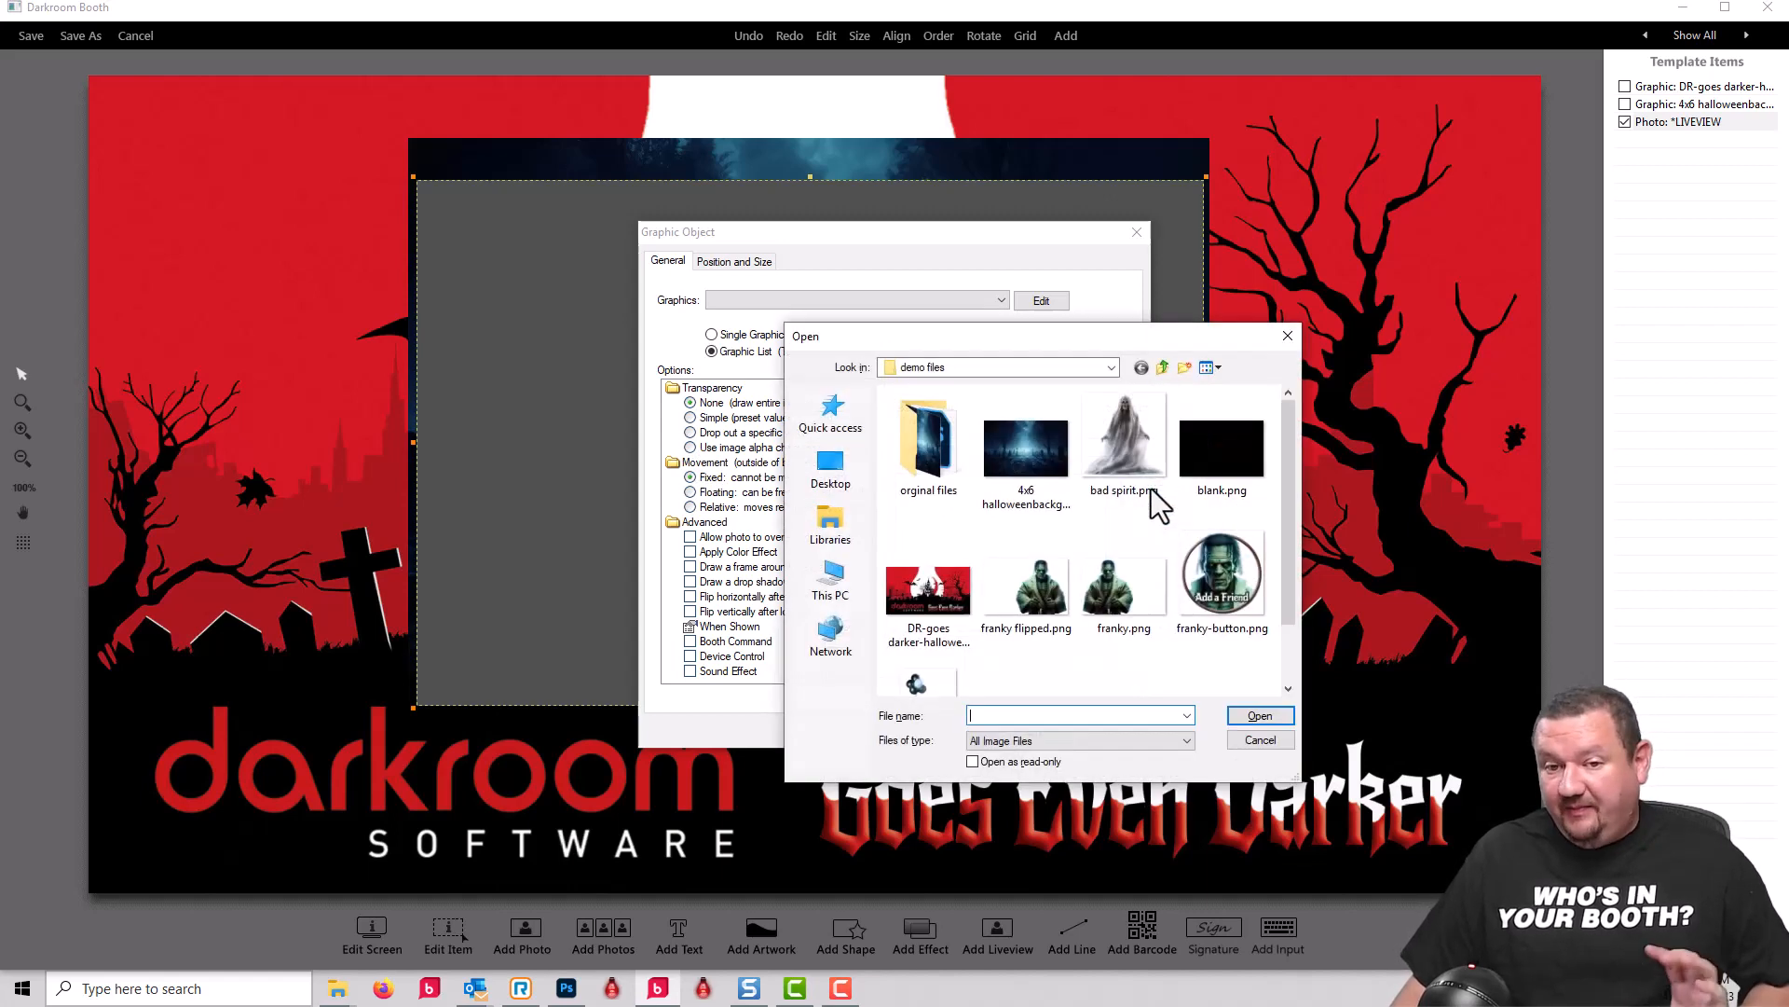
scroll(1158, 506, down, 1)
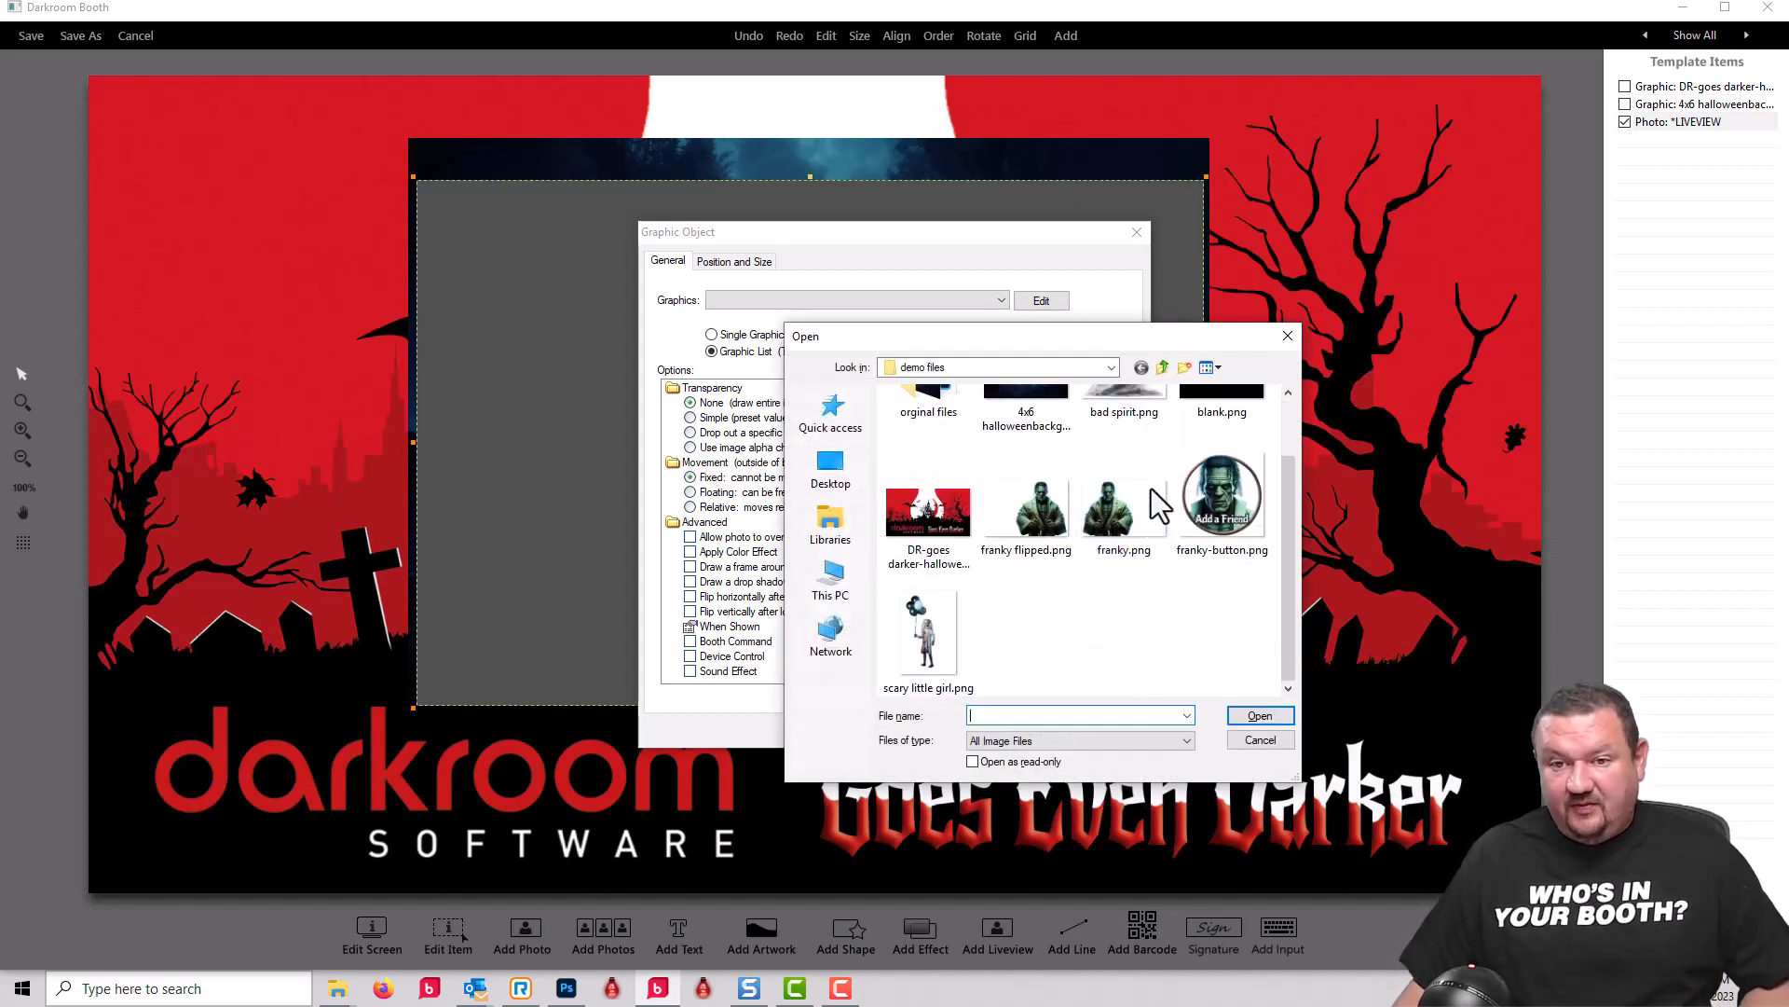
scroll(1183, 484, up, 1)
click(1234, 471)
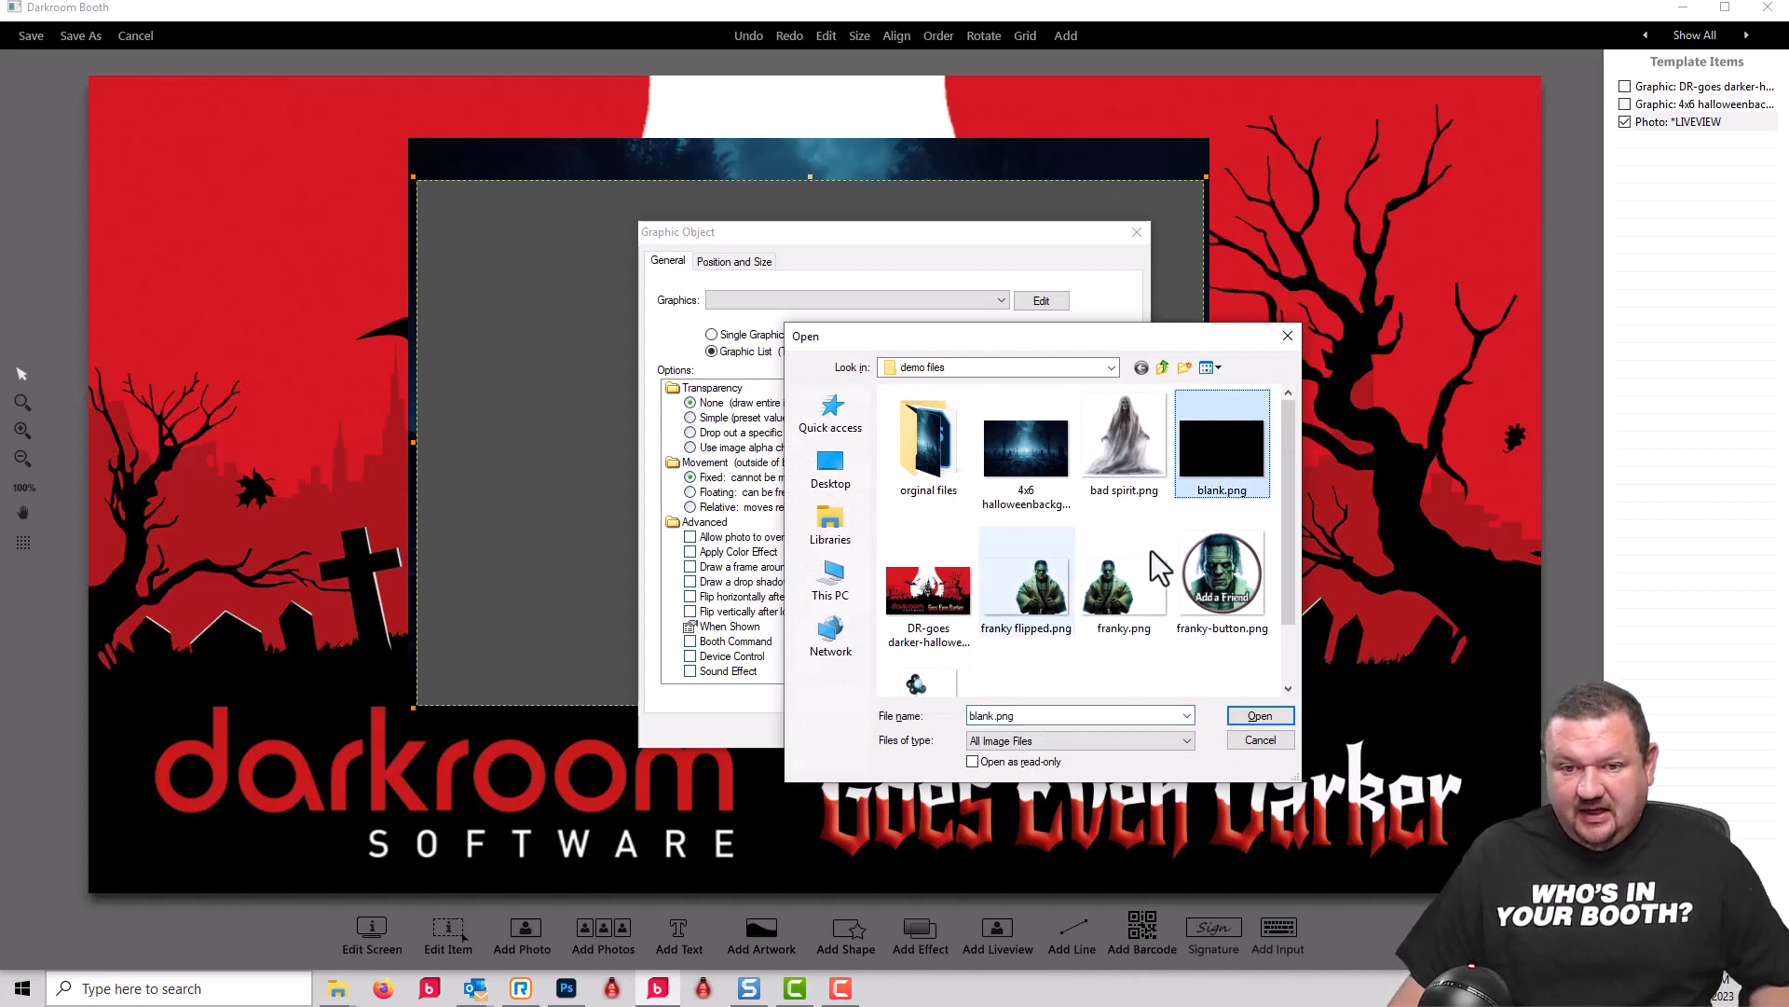
ctrl+click(1133, 610)
click(1260, 714)
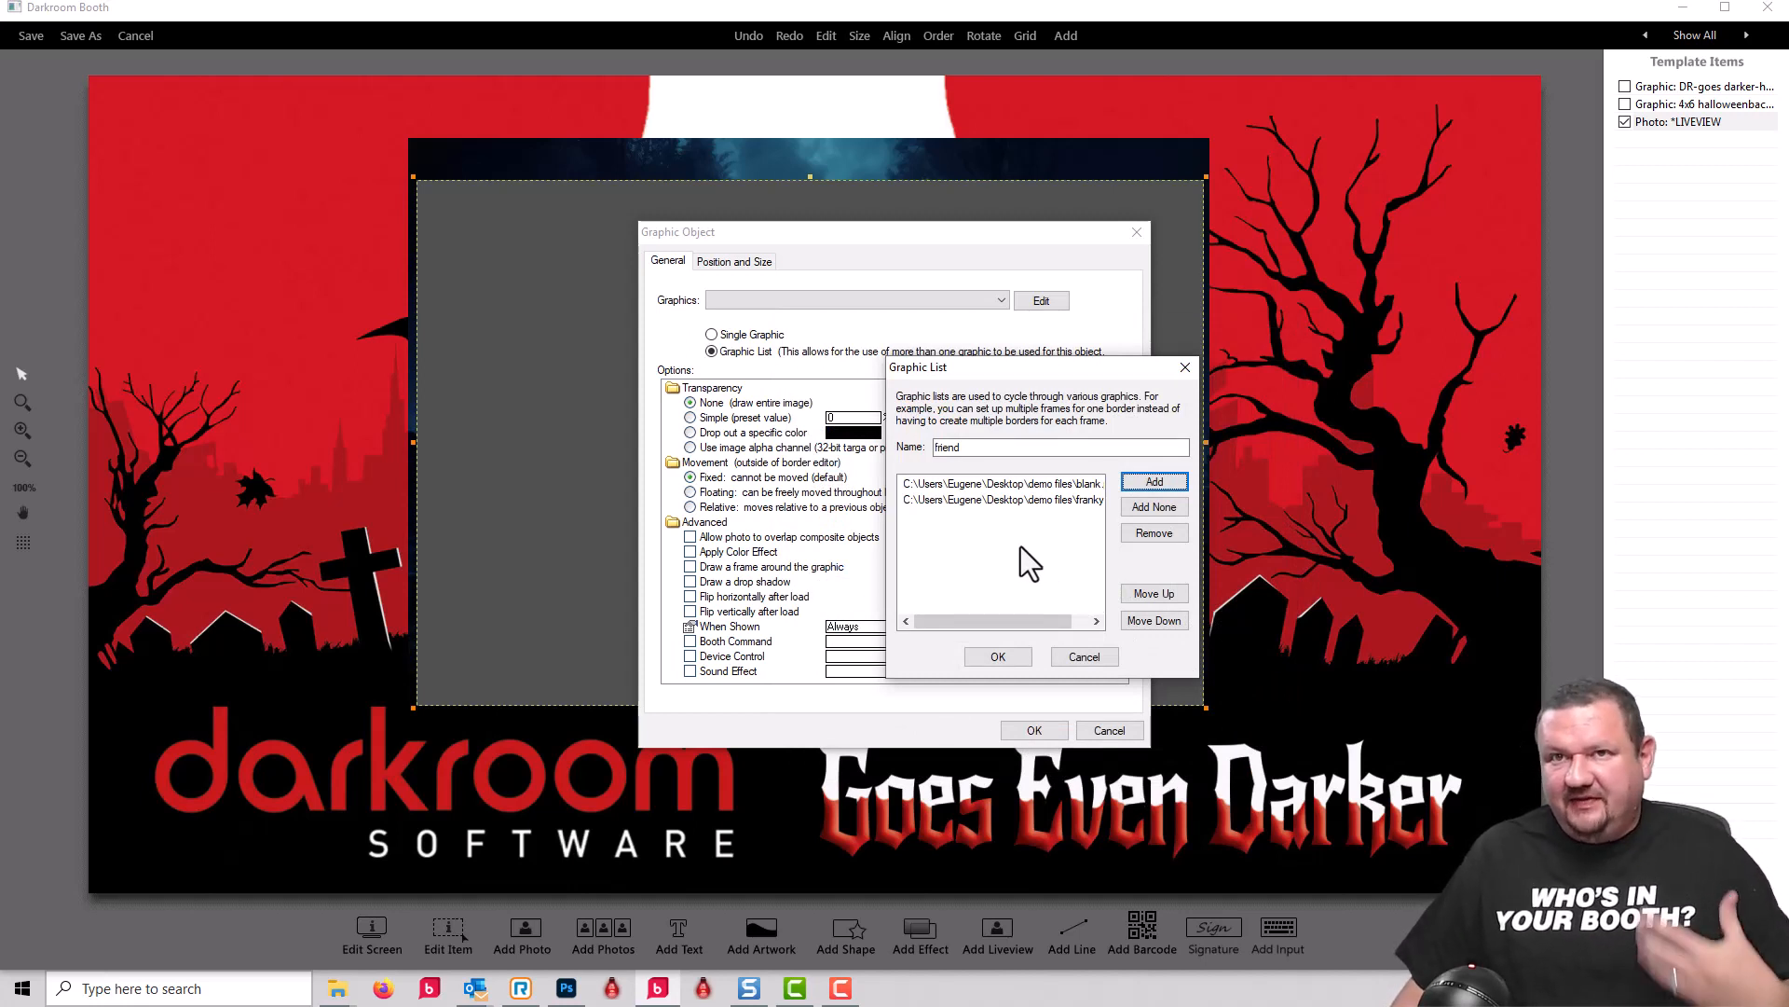
click(997, 657)
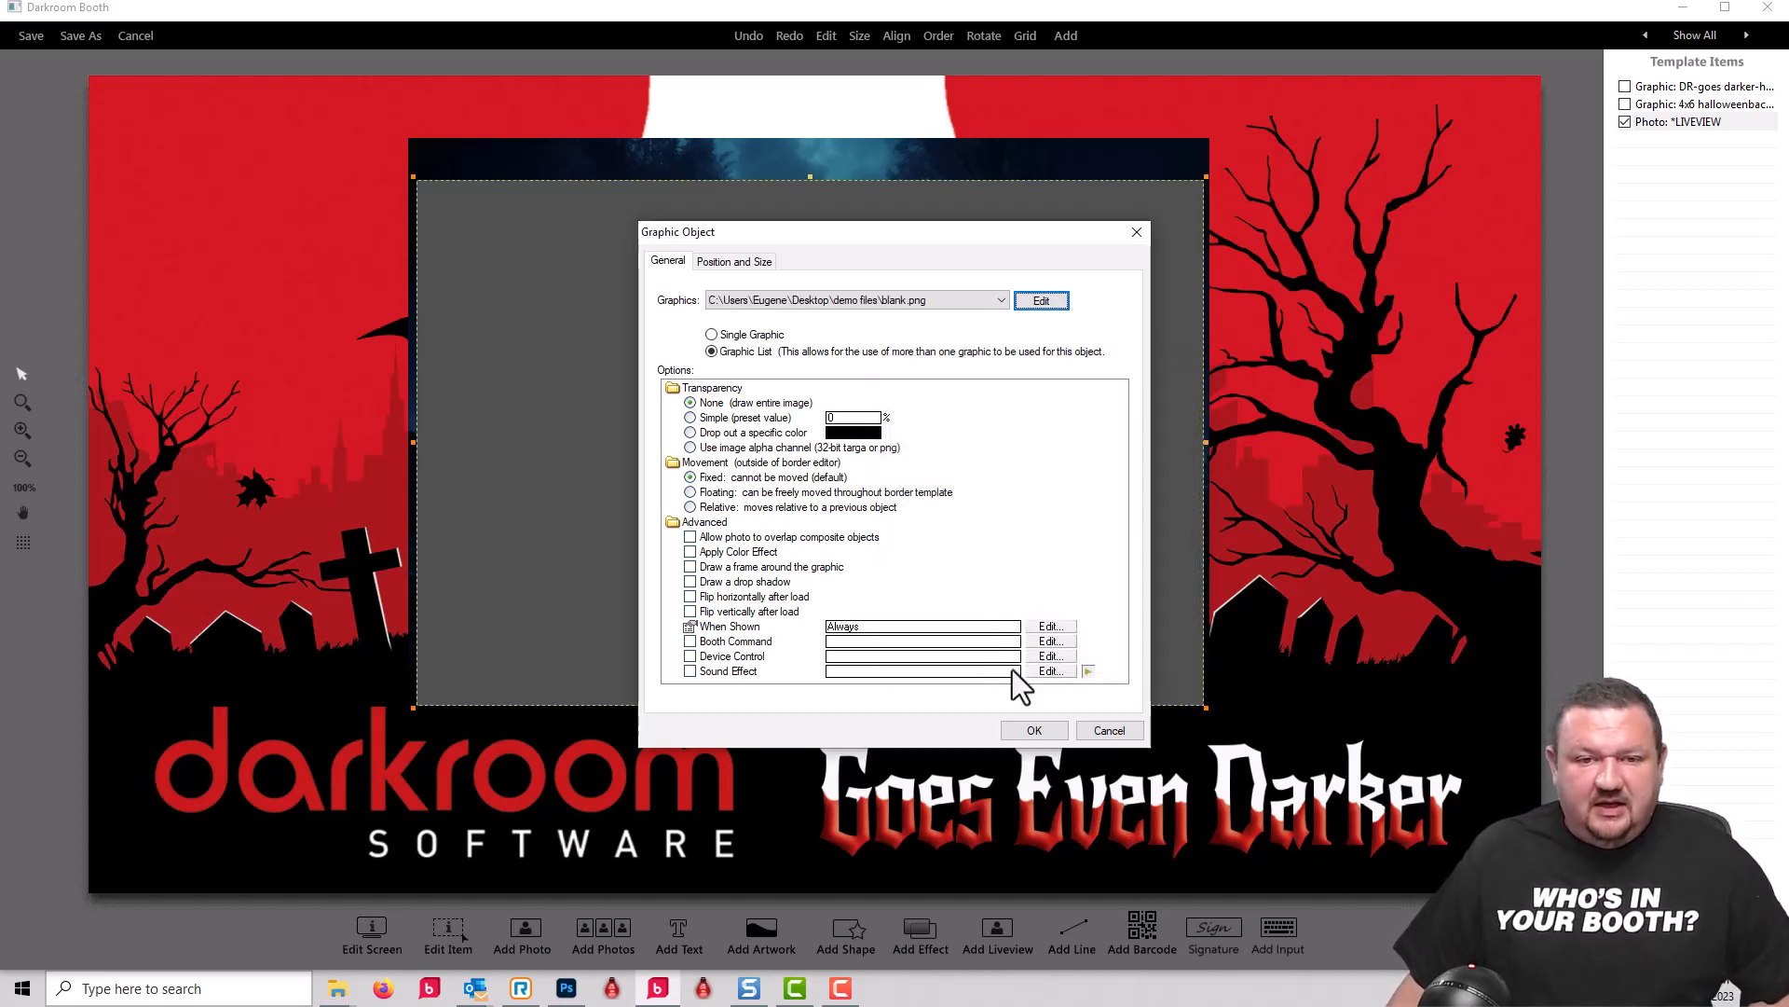
click(1034, 717)
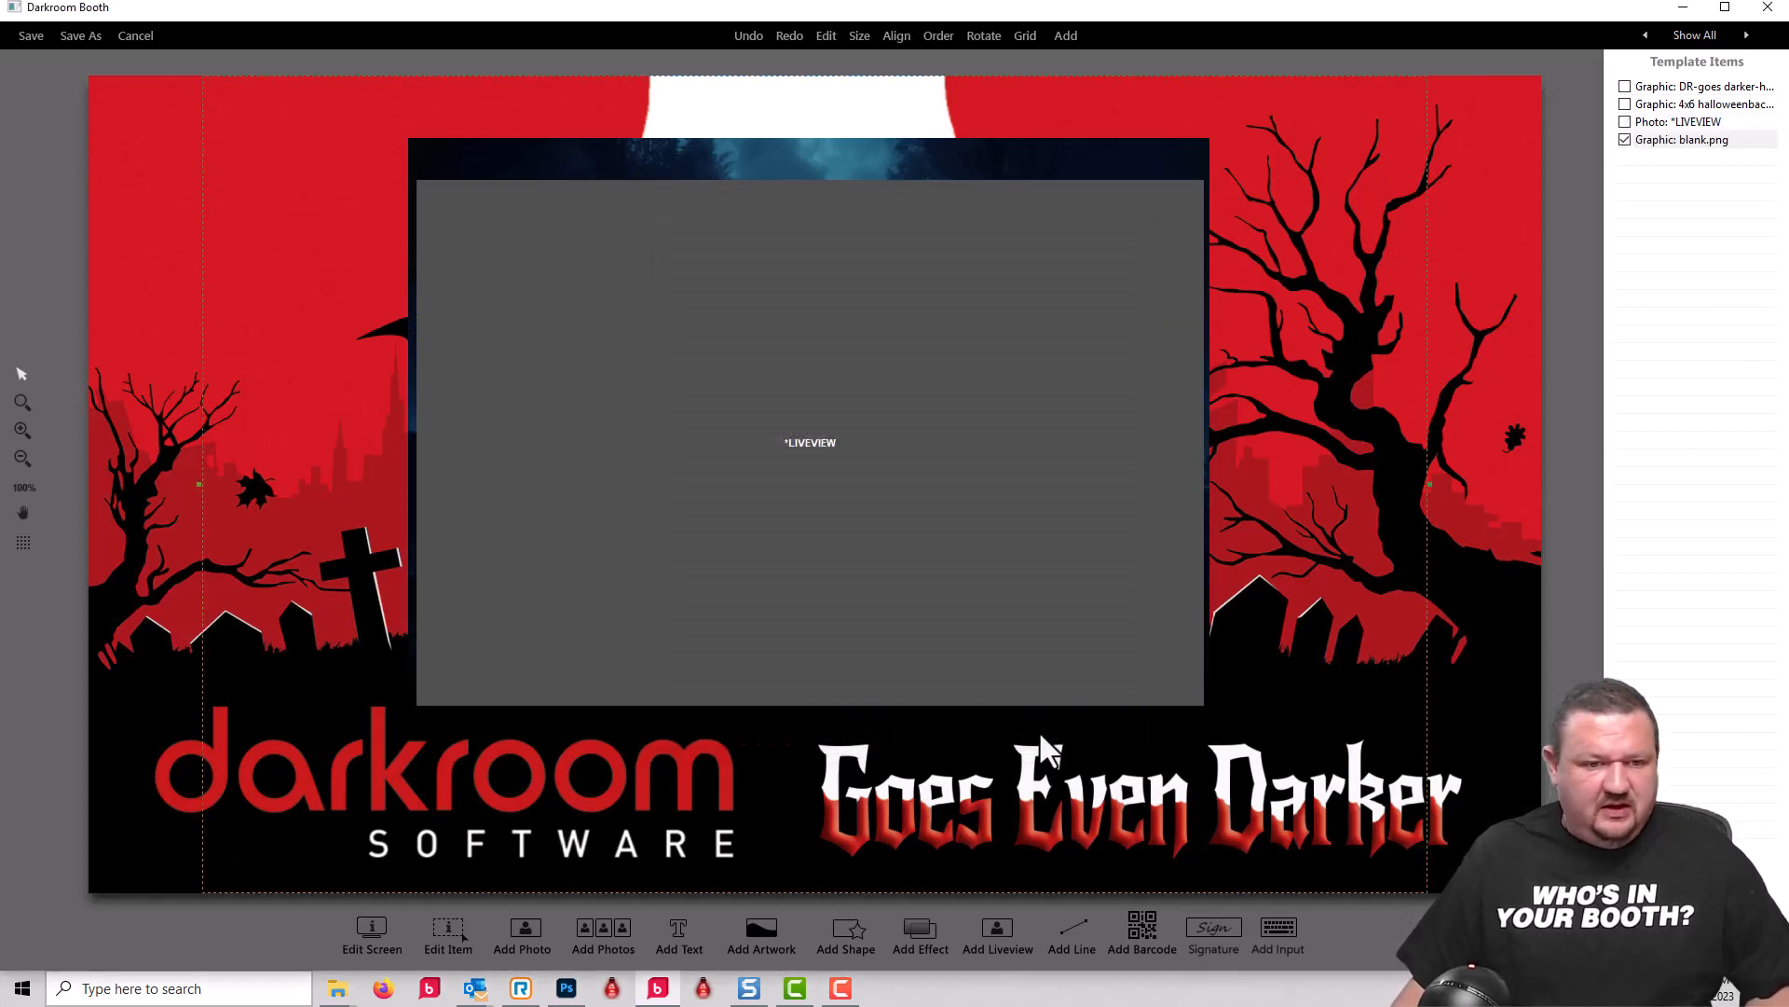
ctrl+click(1663, 123)
ctrl+click(1674, 104)
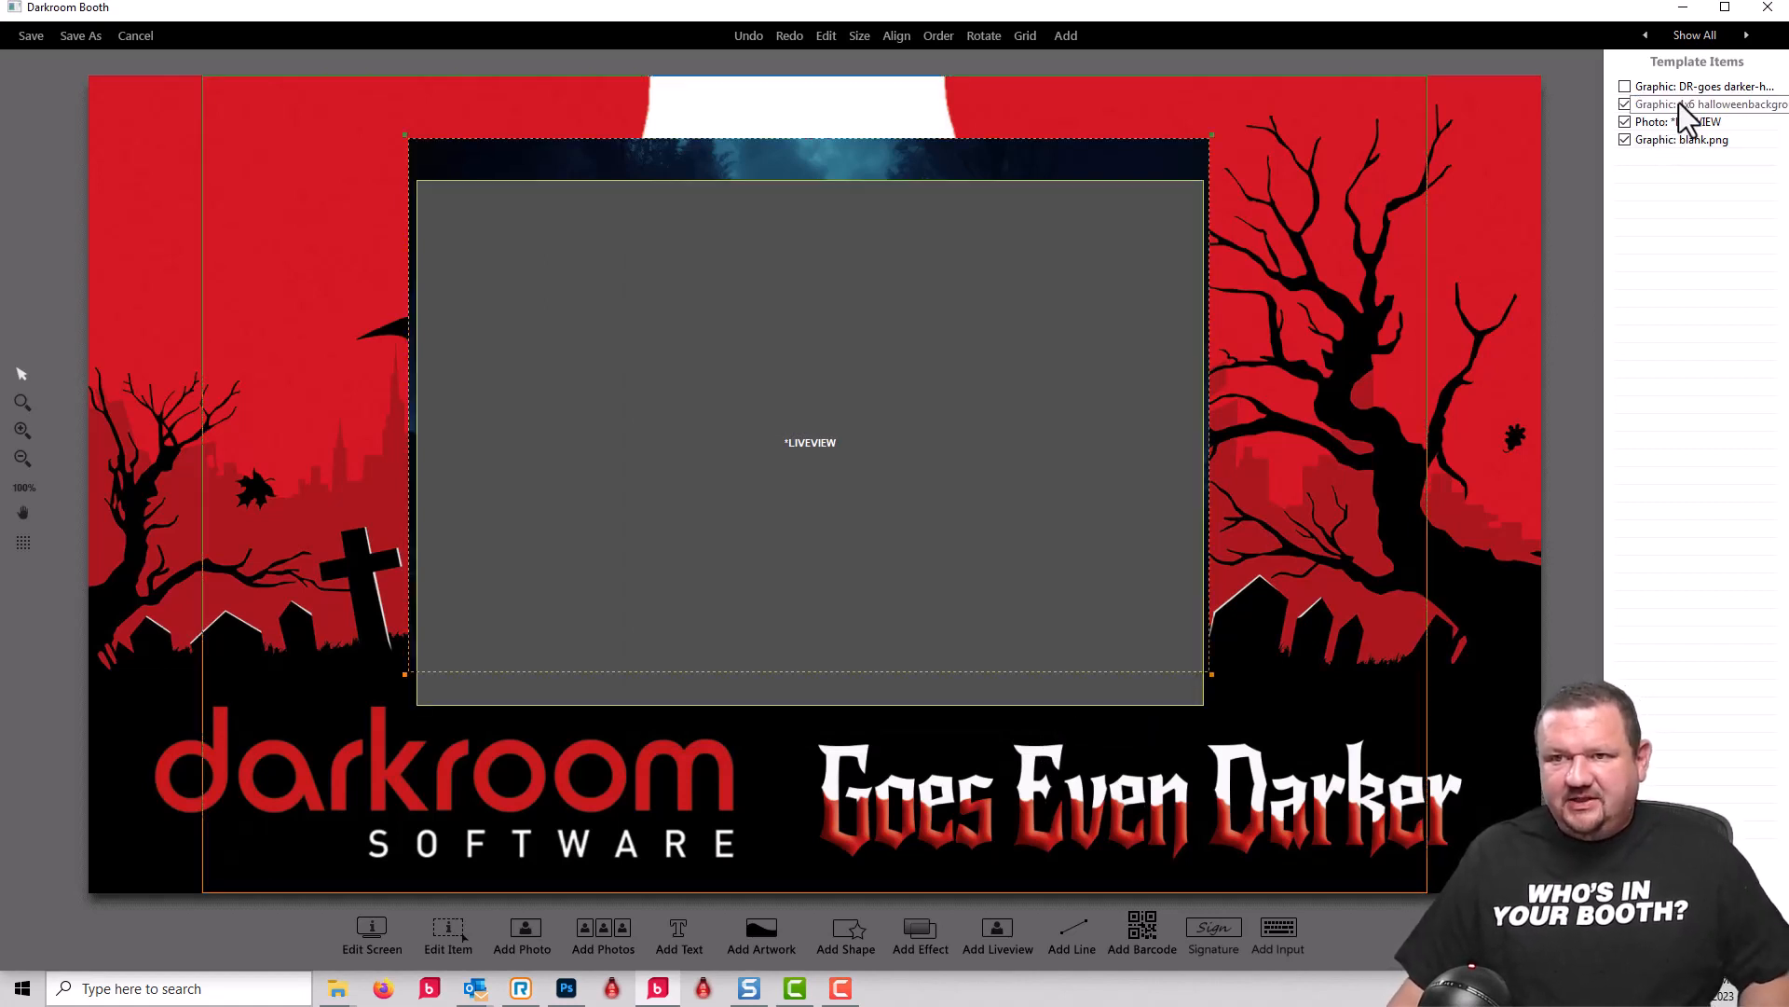
right_click(1686, 103)
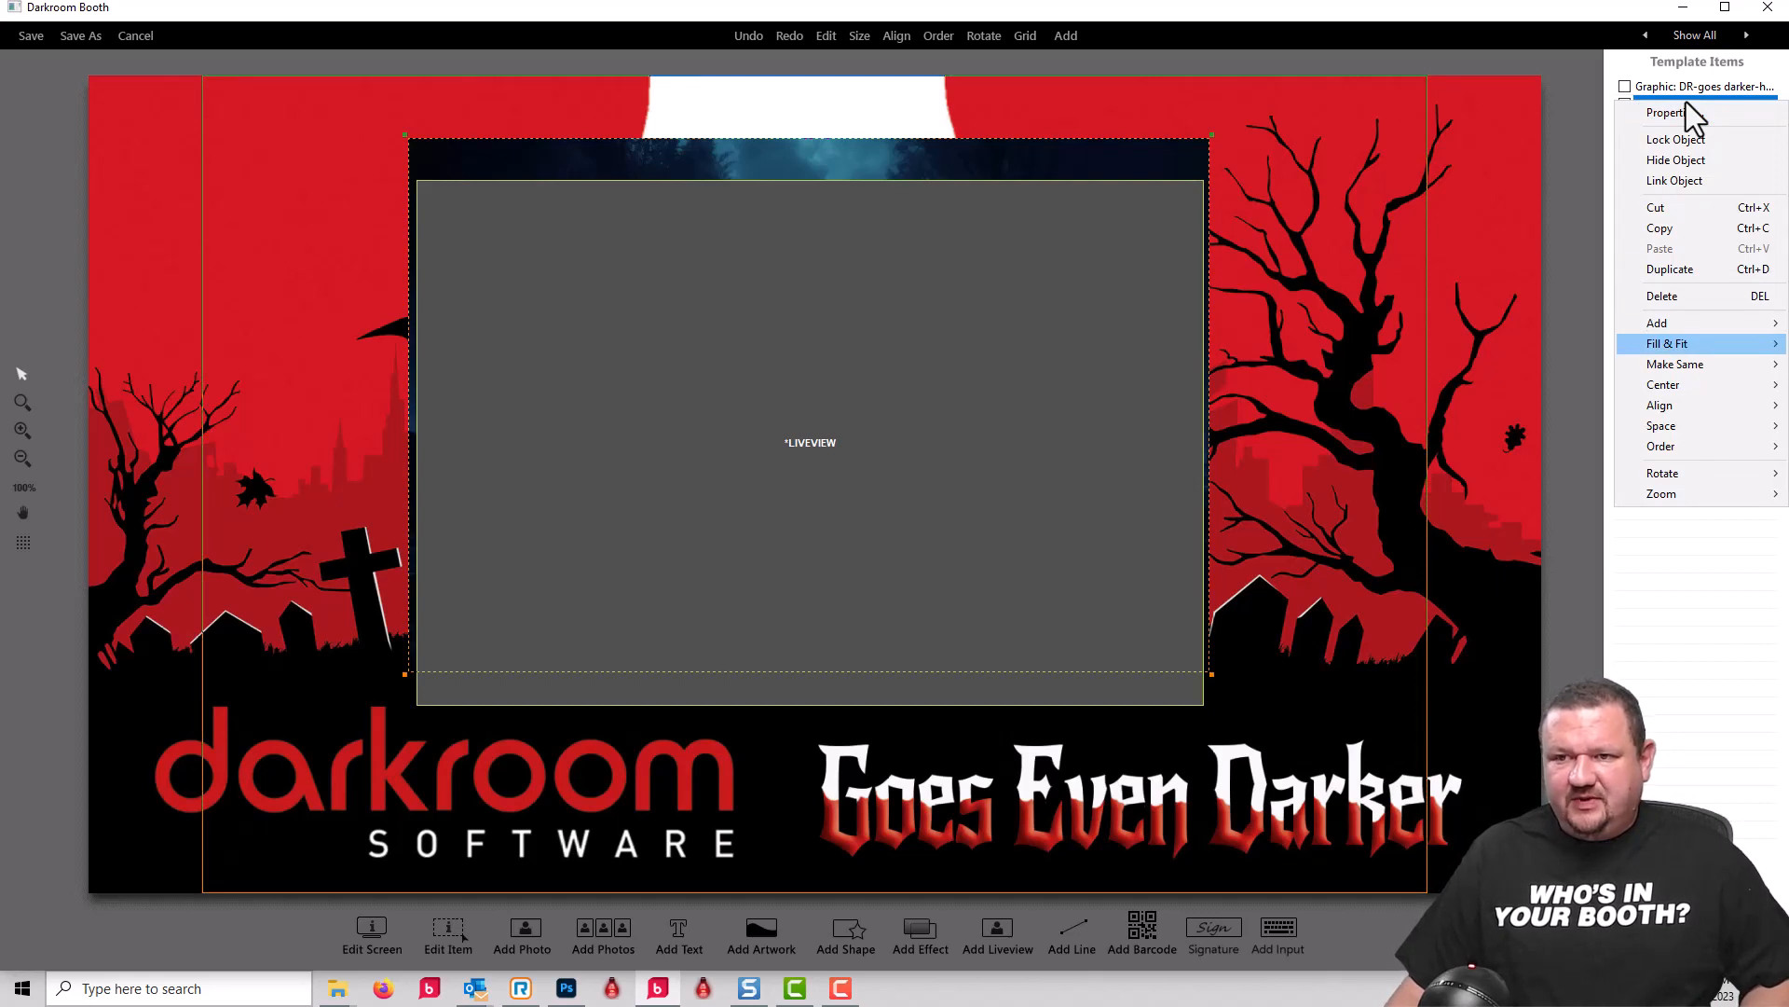
click(1557, 13)
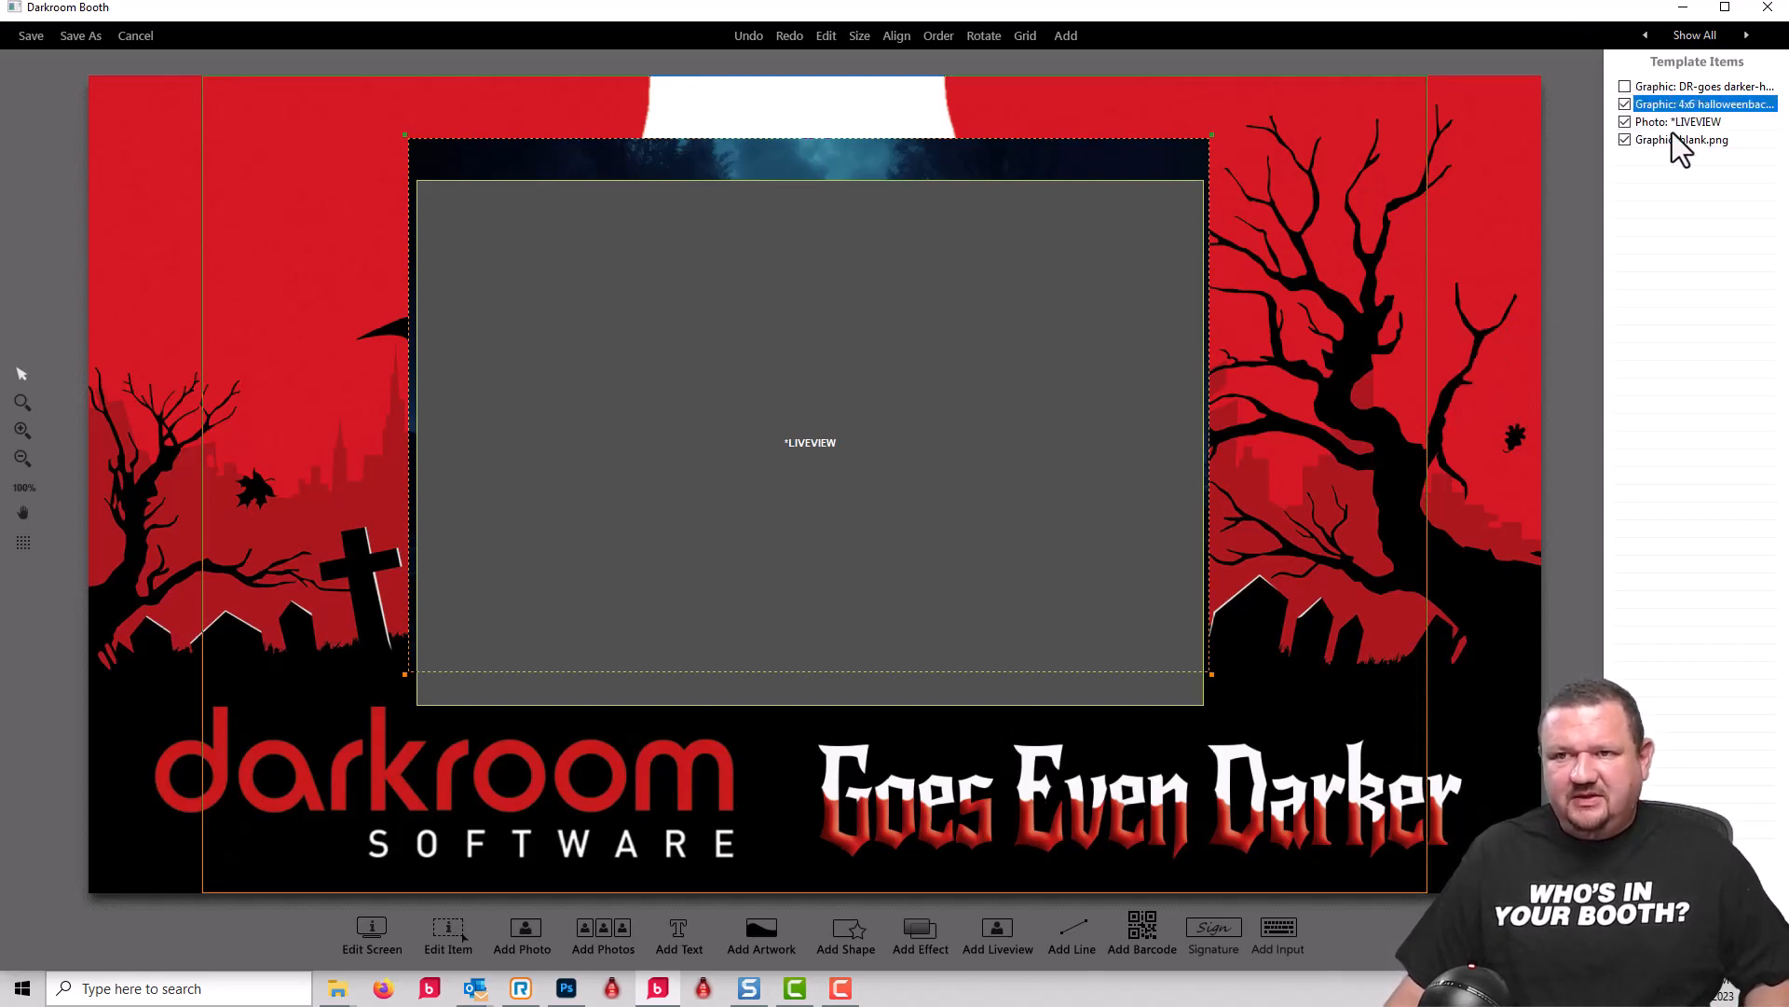
Step: Give the liveview and the blank.png graphic list the same position and size as the 4x6 graveyard background
click(1681, 140)
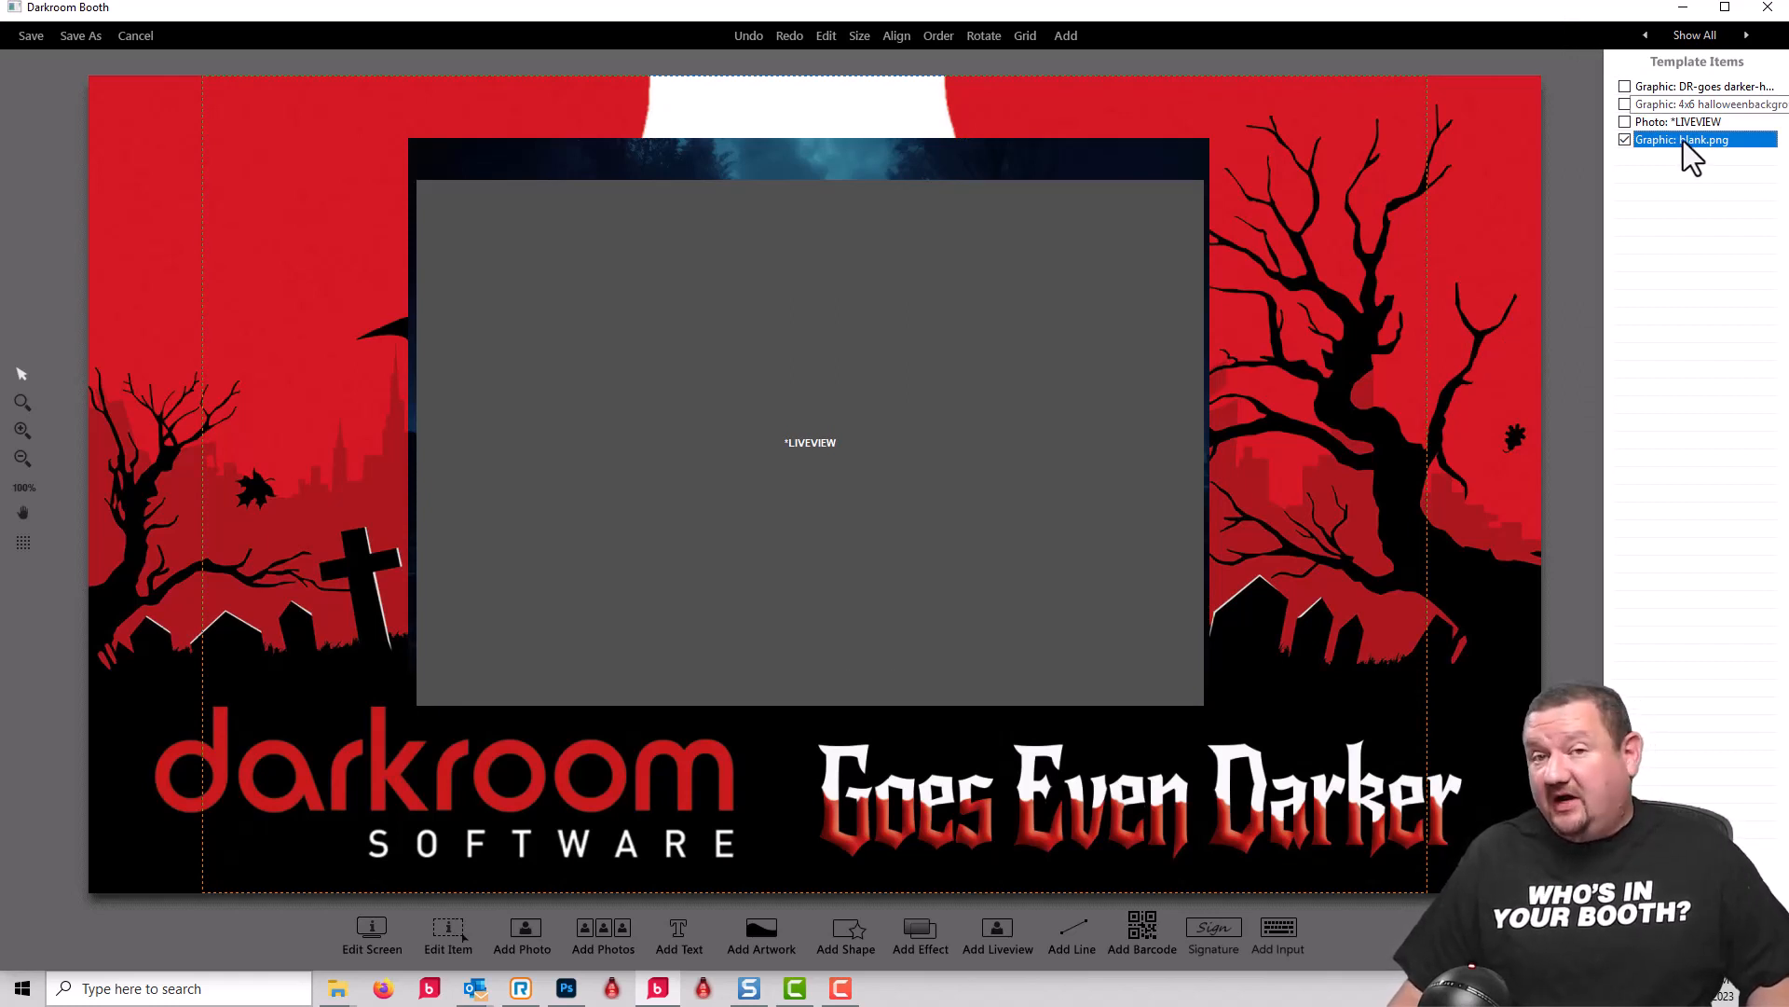
shift+click(1698, 110)
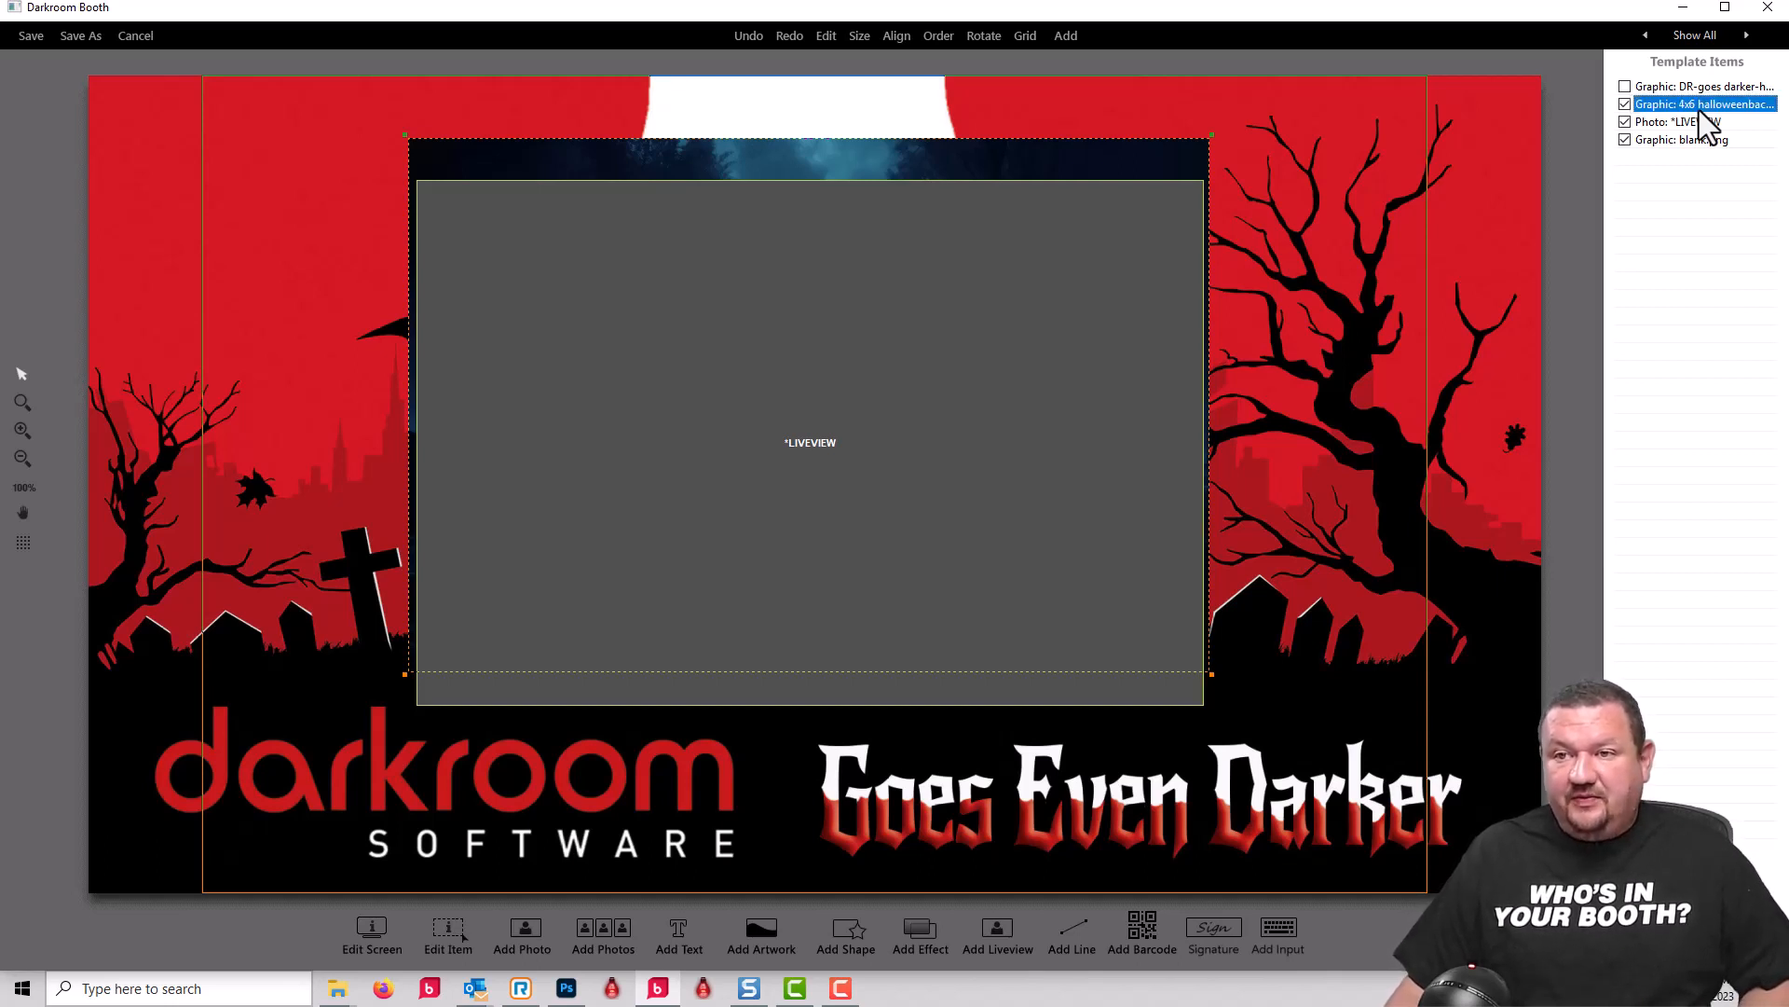
right_click(1715, 106)
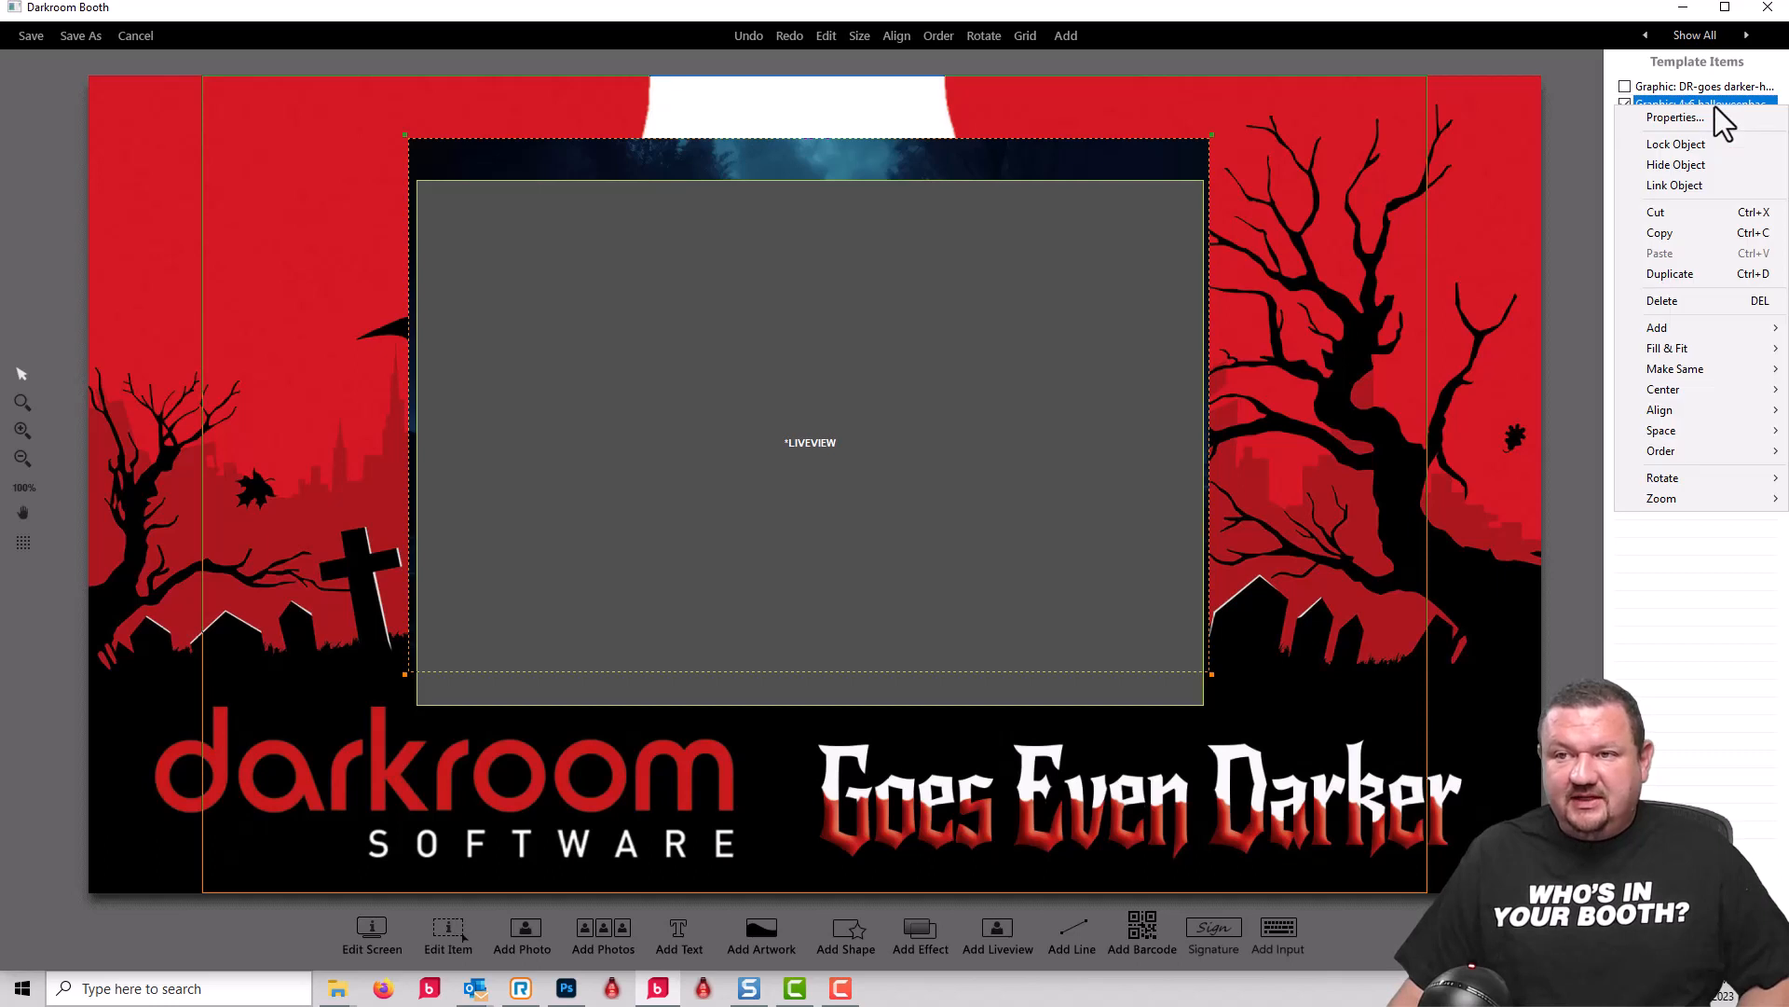
mouse_move(1663, 344)
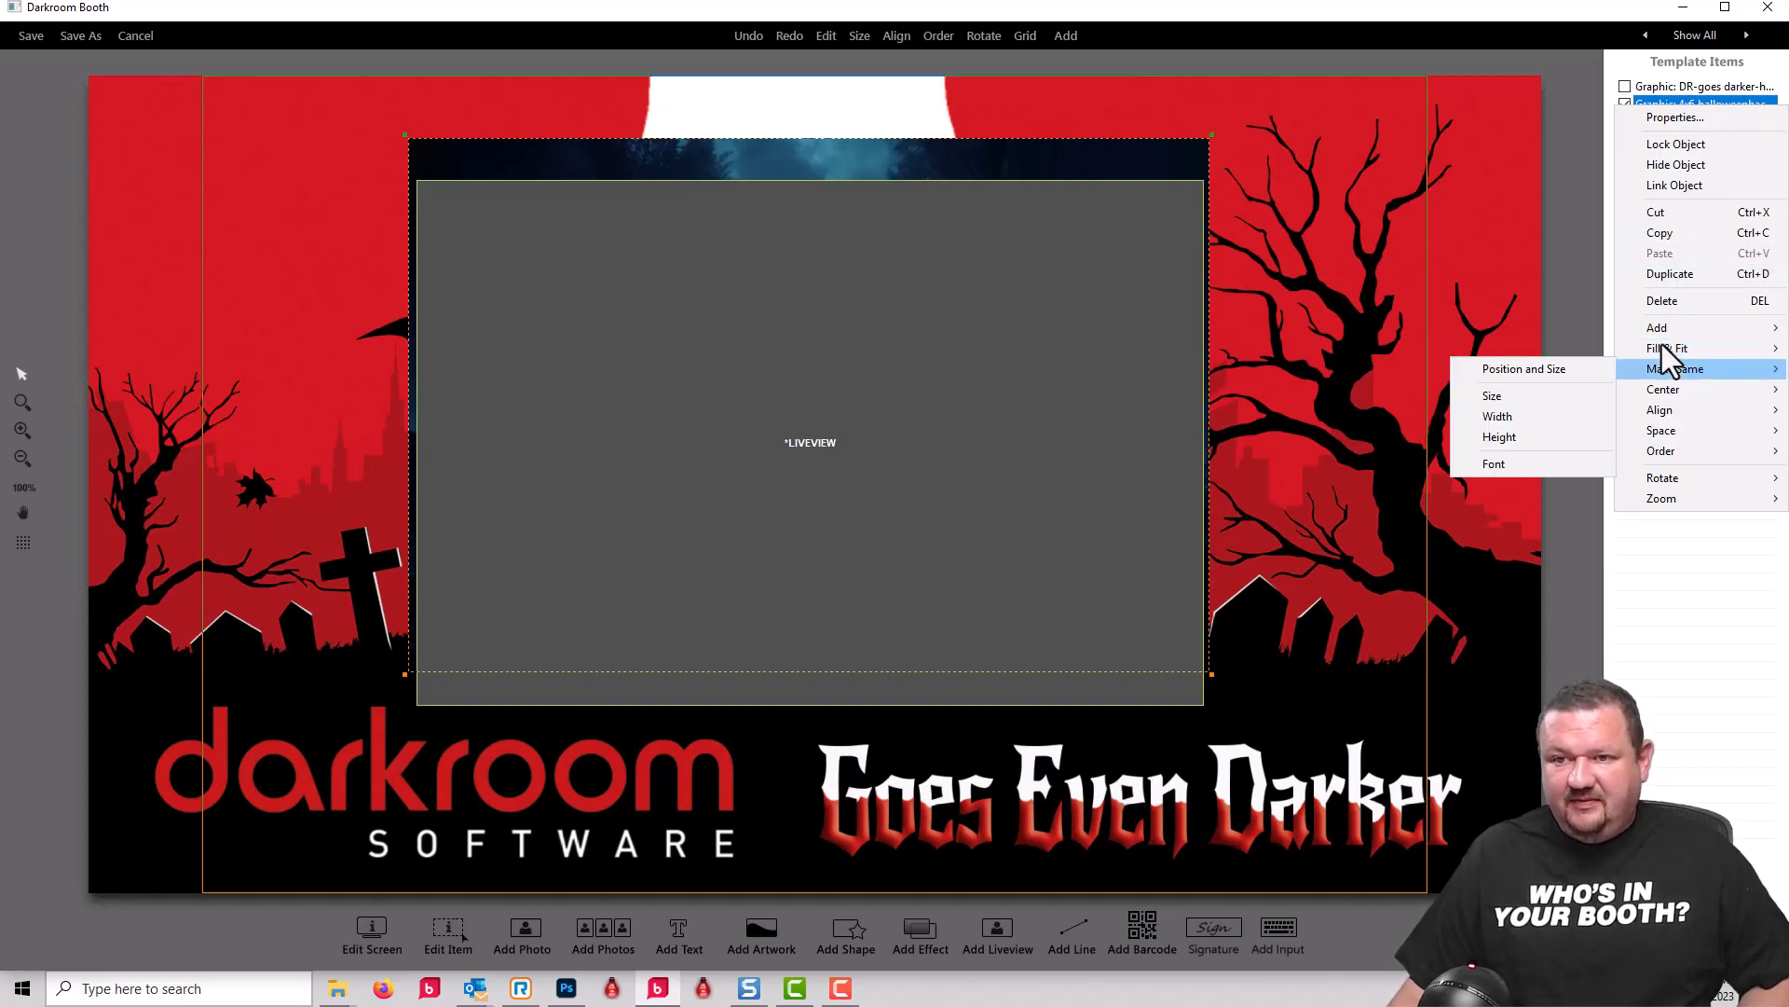
click(1504, 370)
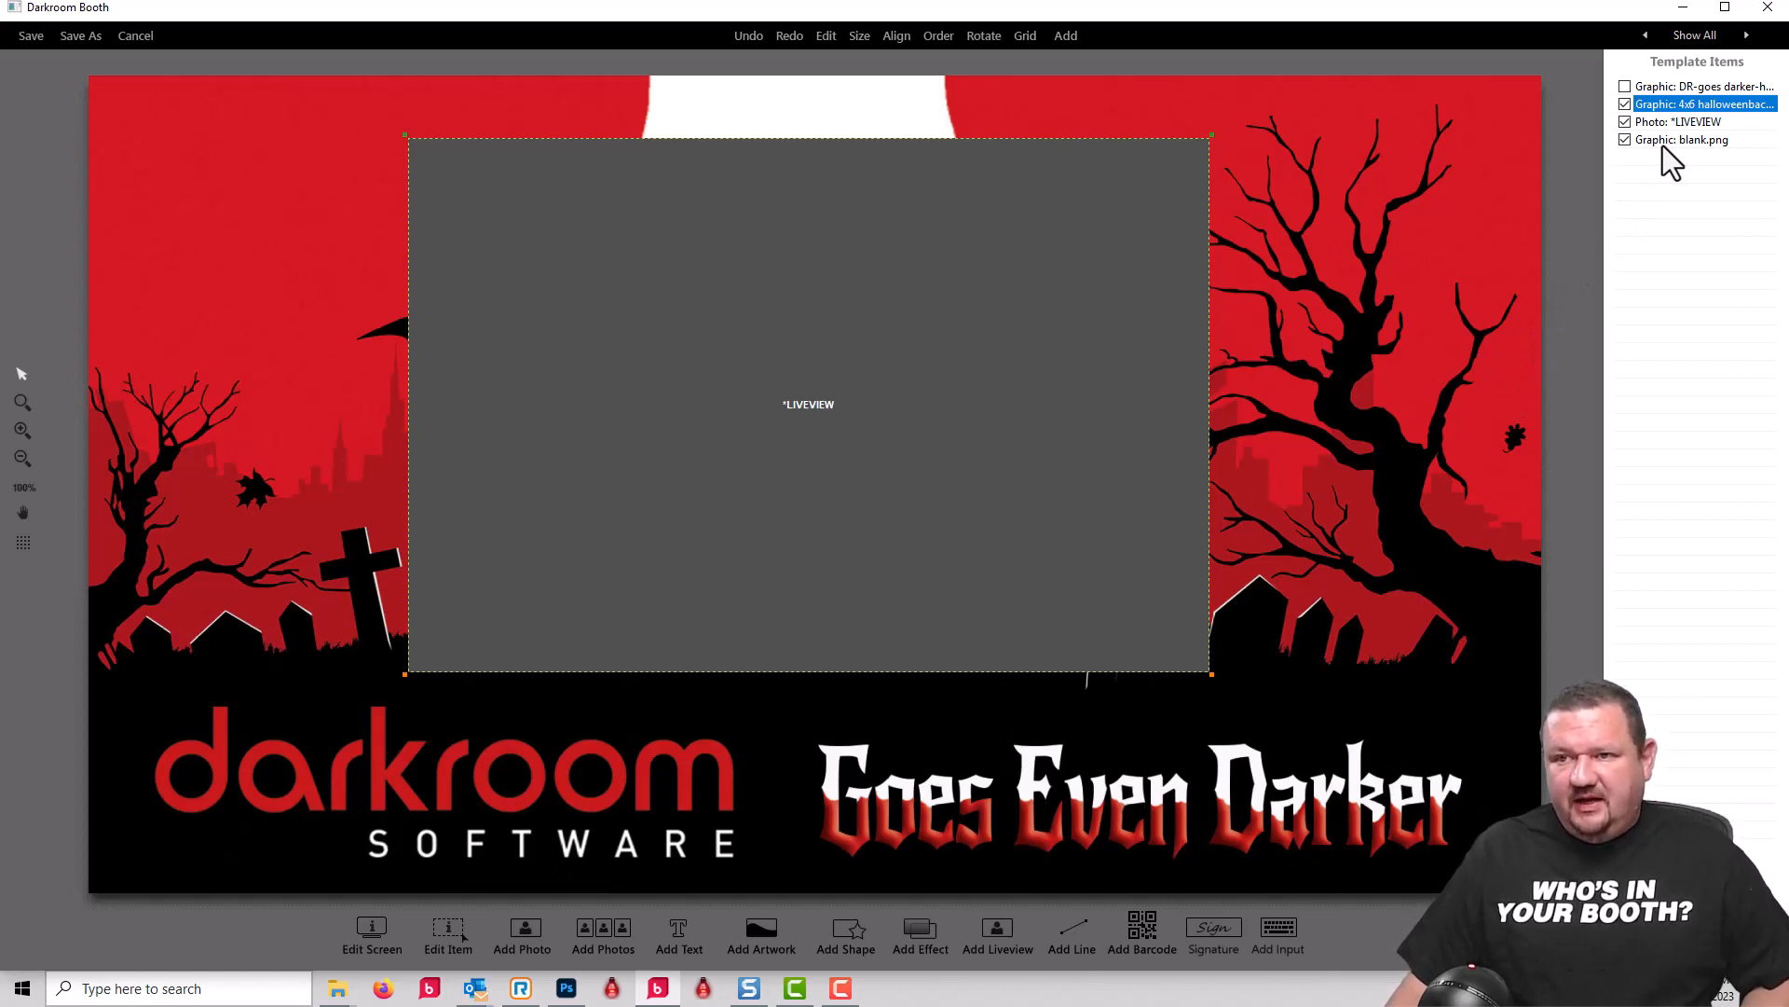
Step: Place the blank.png graphic before the liveview in the item order and set the liveview's transparency to Chroma-key
drag(1663, 146, 1673, 138)
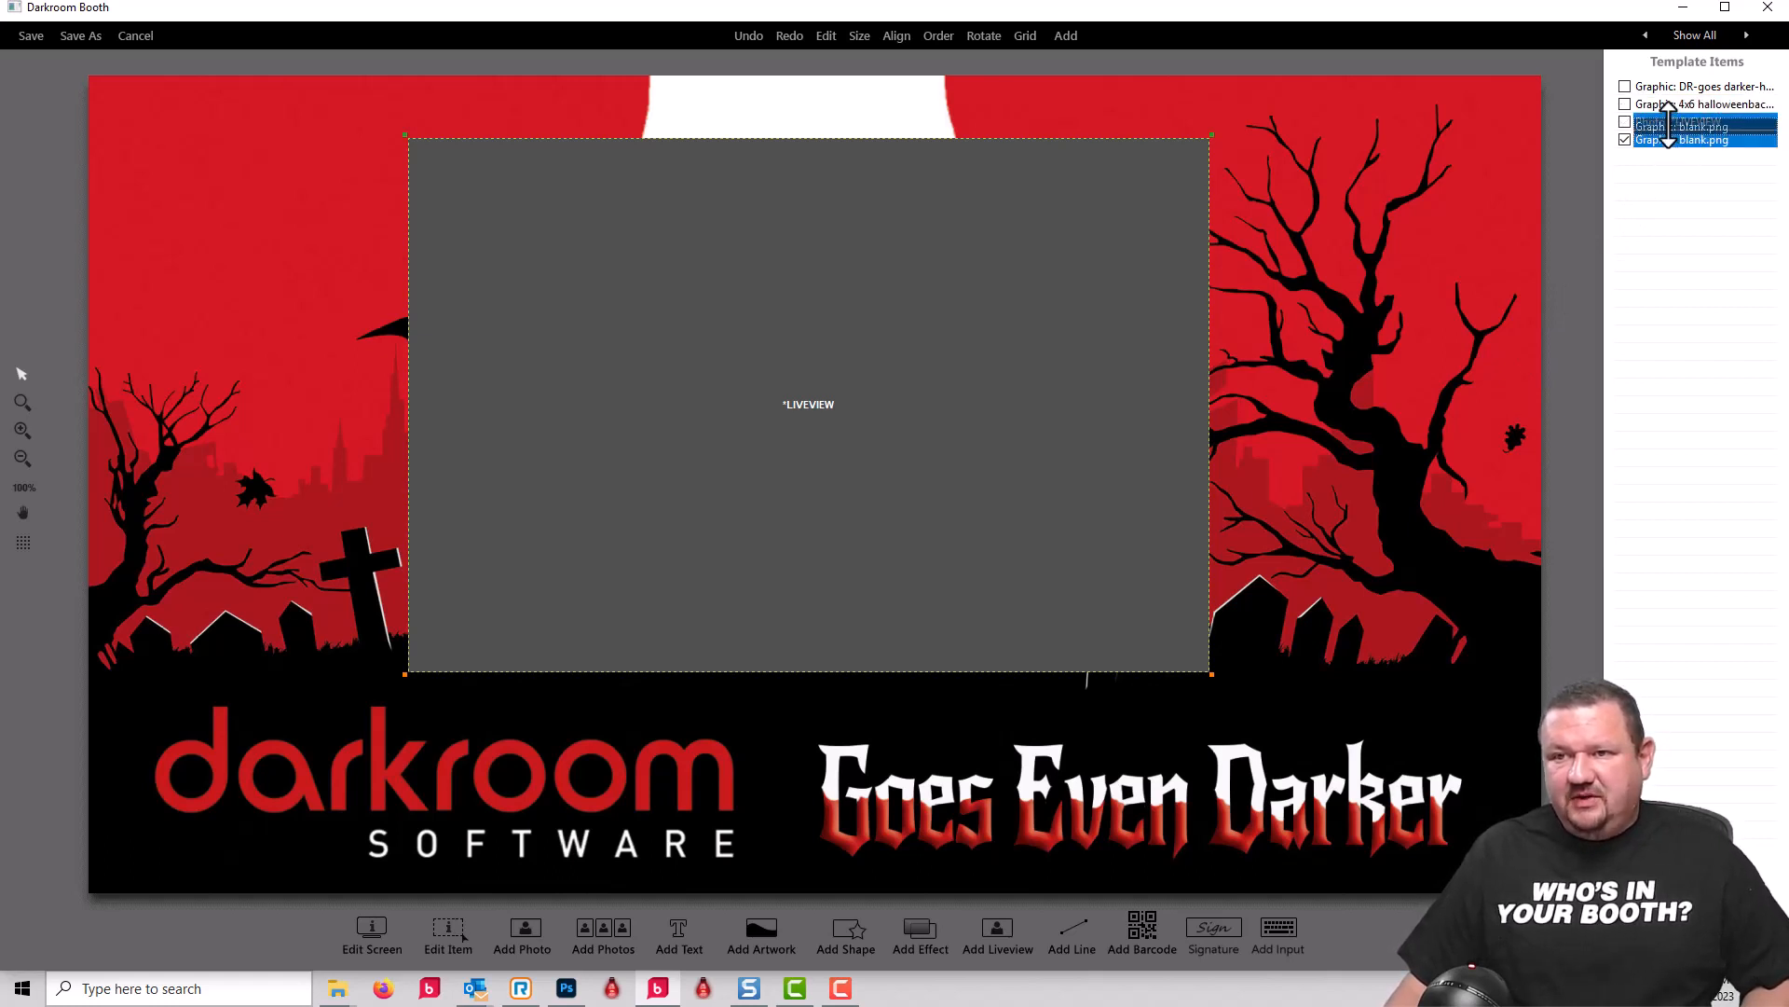
double_click(1692, 137)
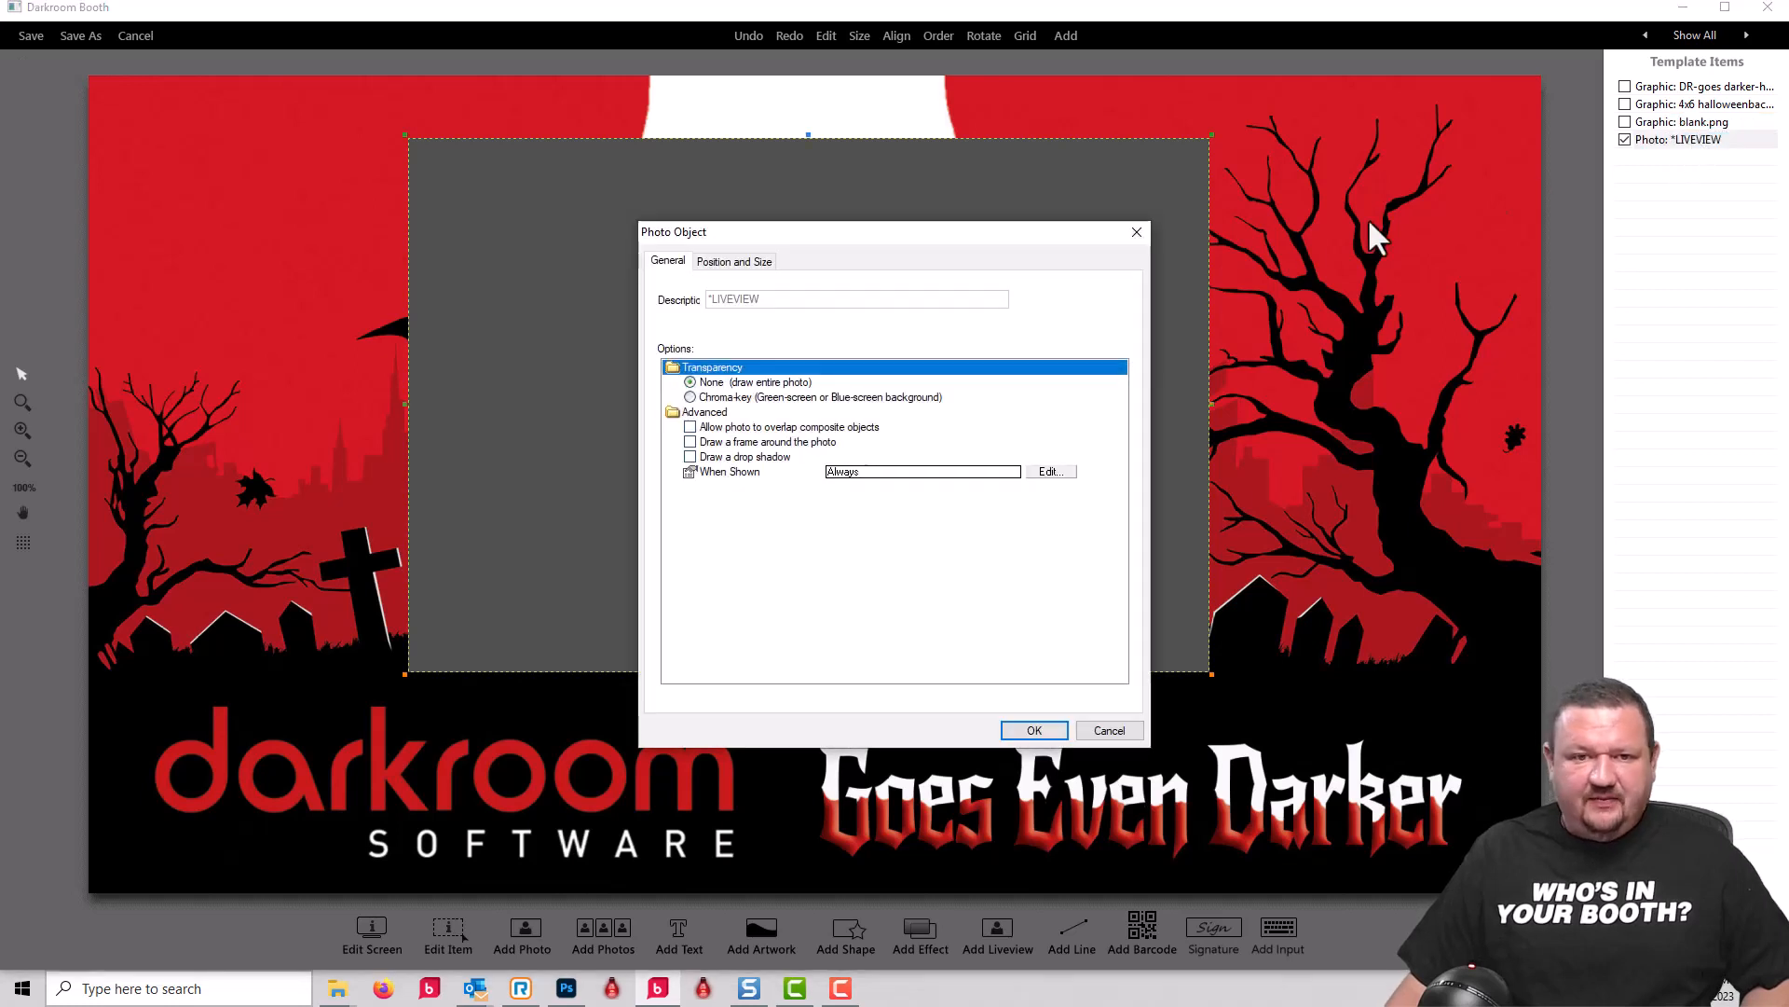
click(691, 397)
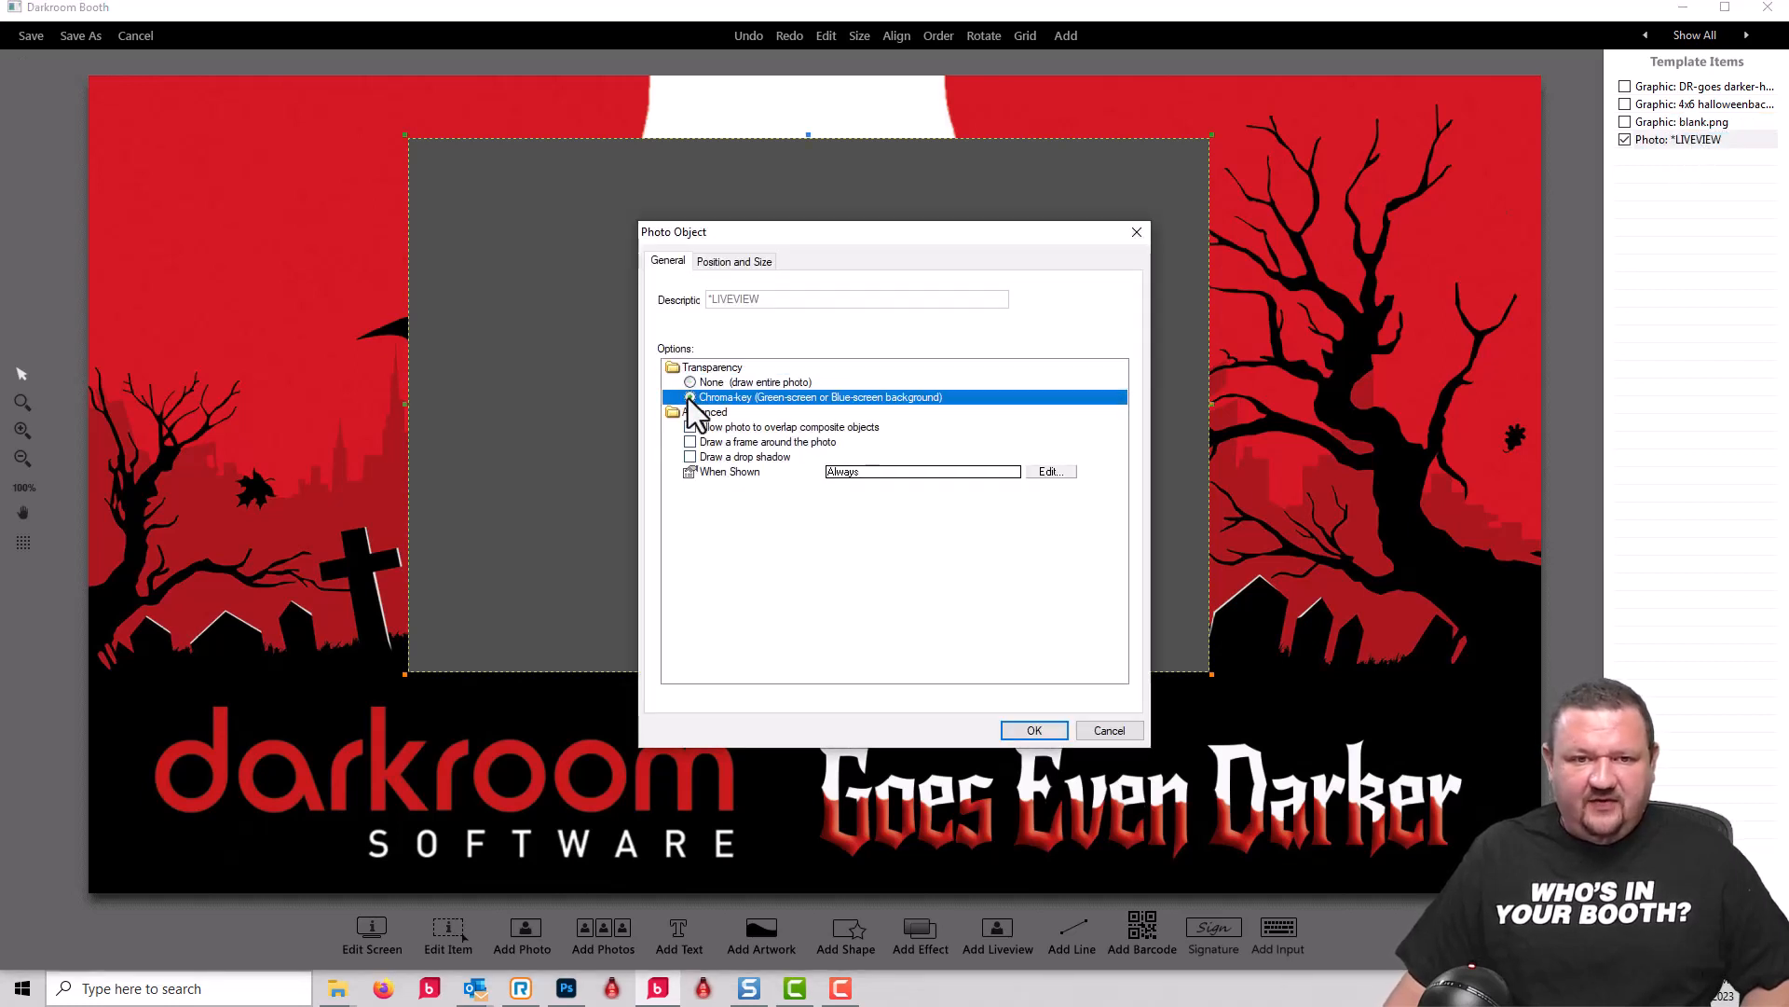
click(1034, 730)
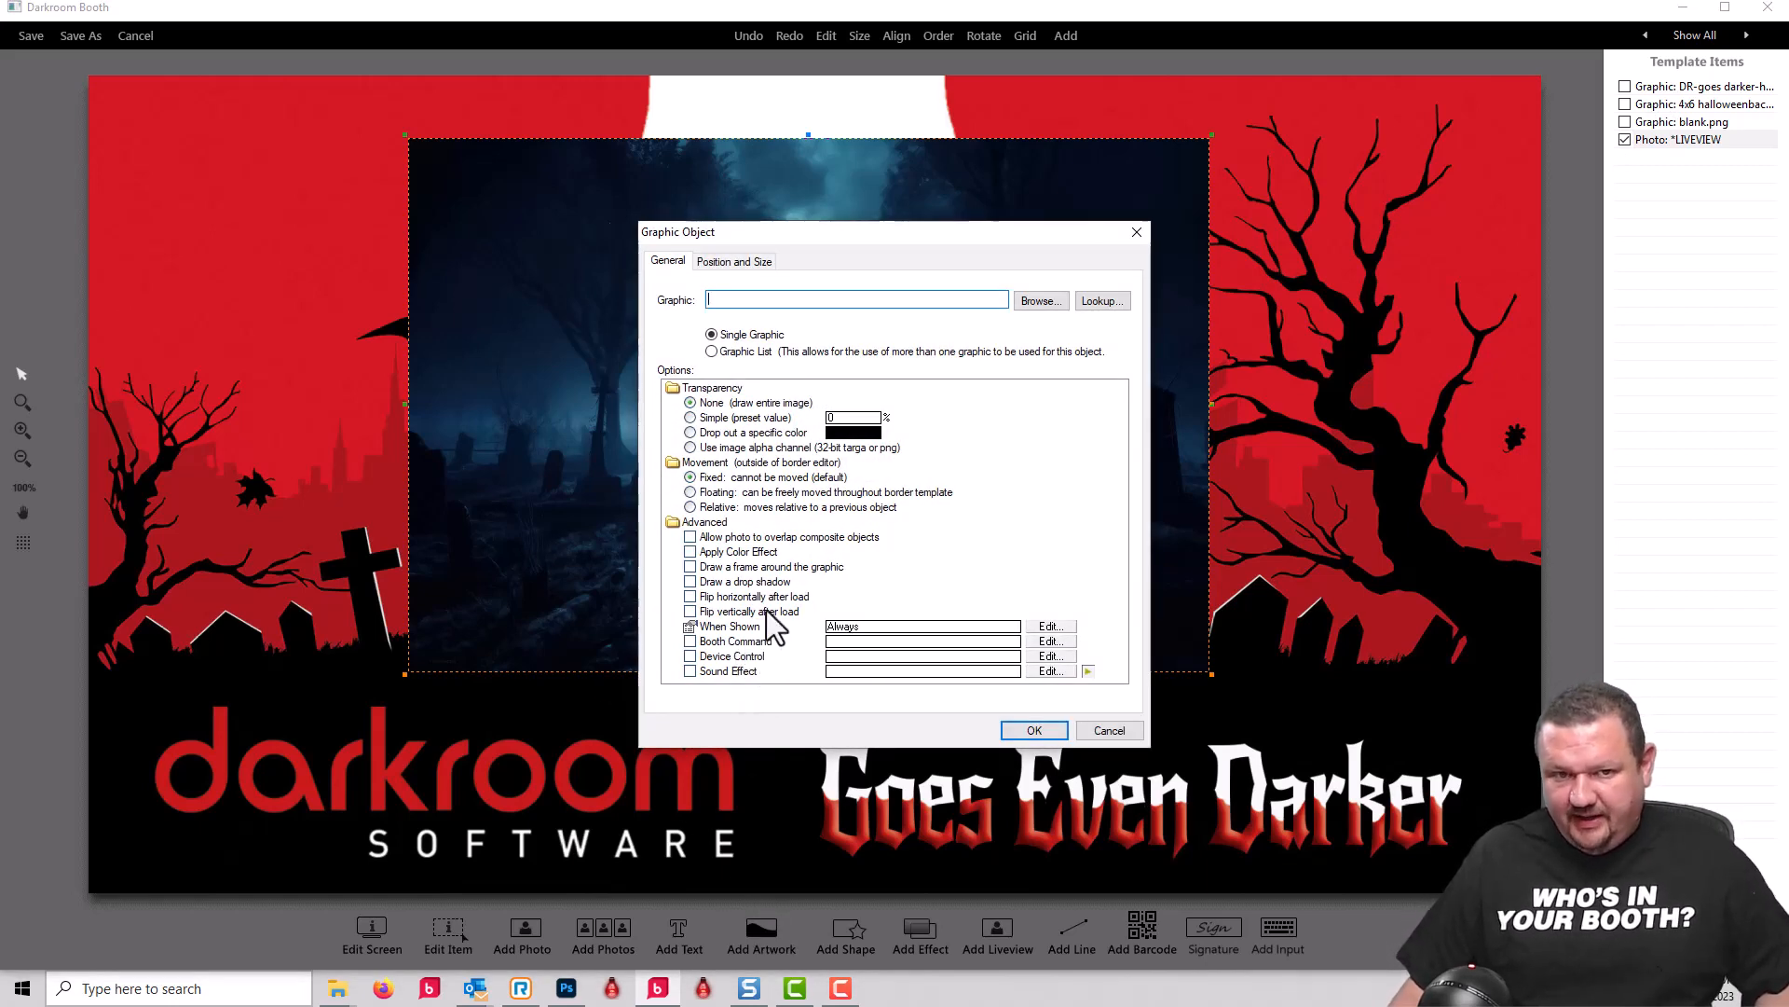
Step: Load franky-button.png from the demo files folder as the single graphic of a new artwork object
click(1038, 301)
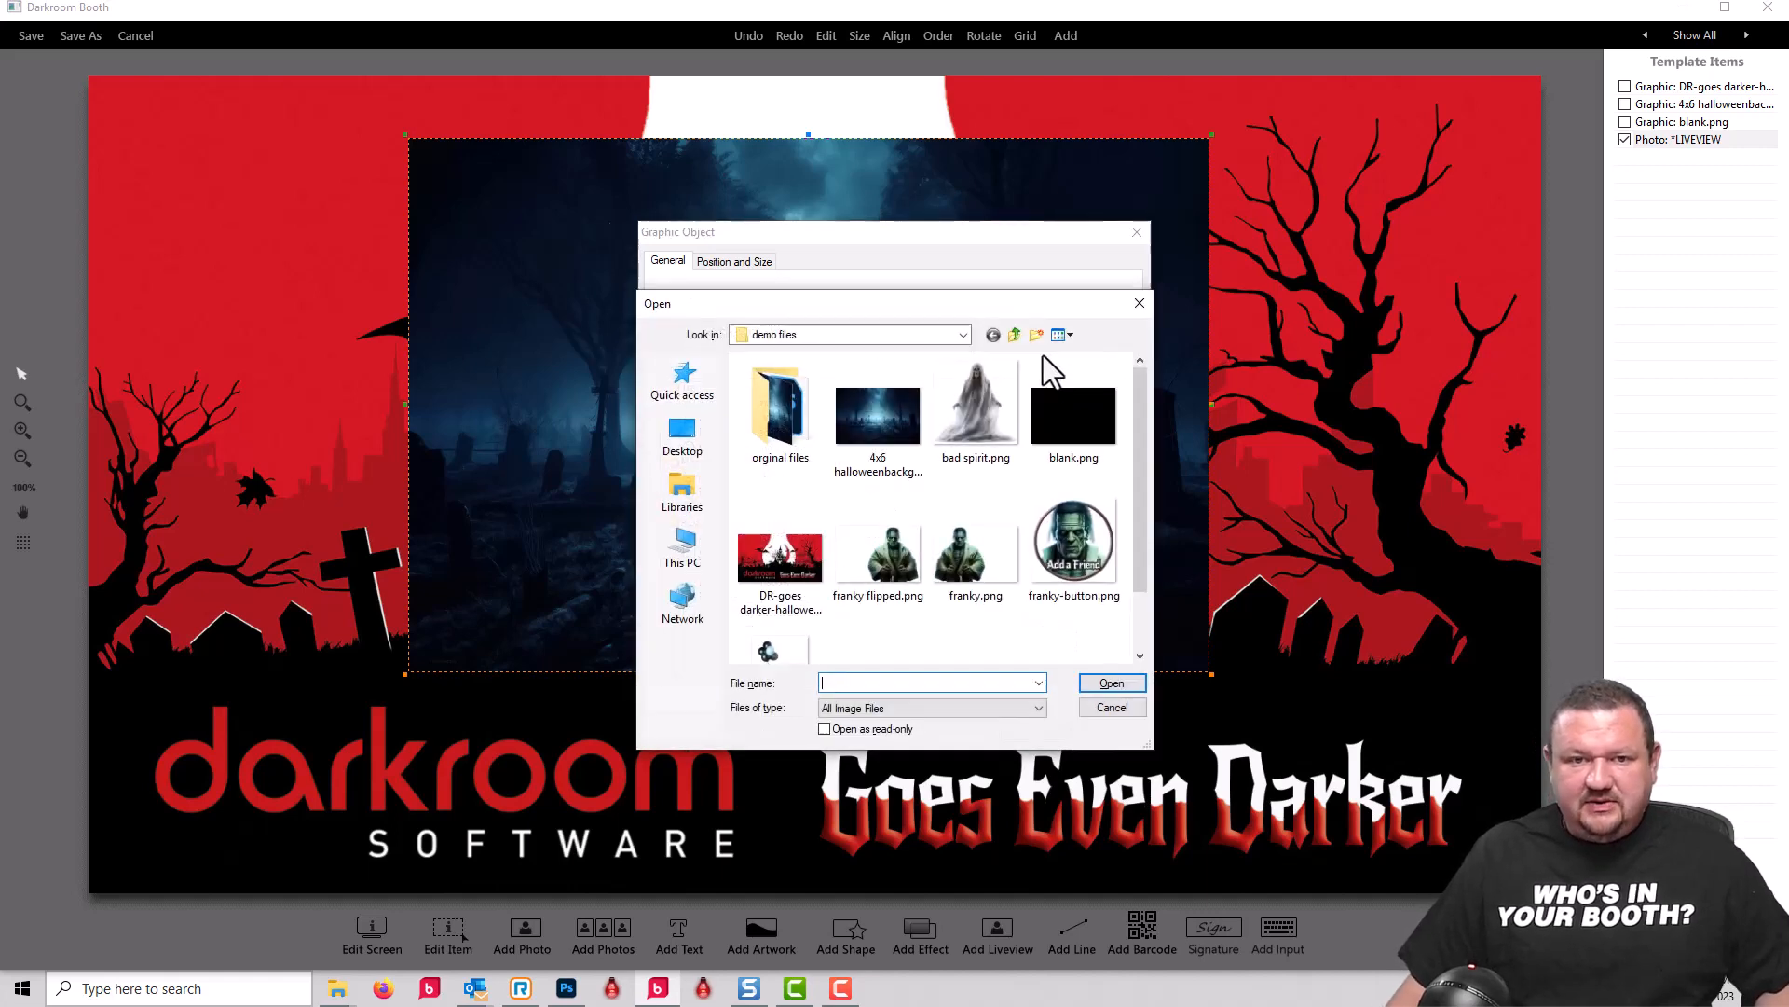
click(1086, 545)
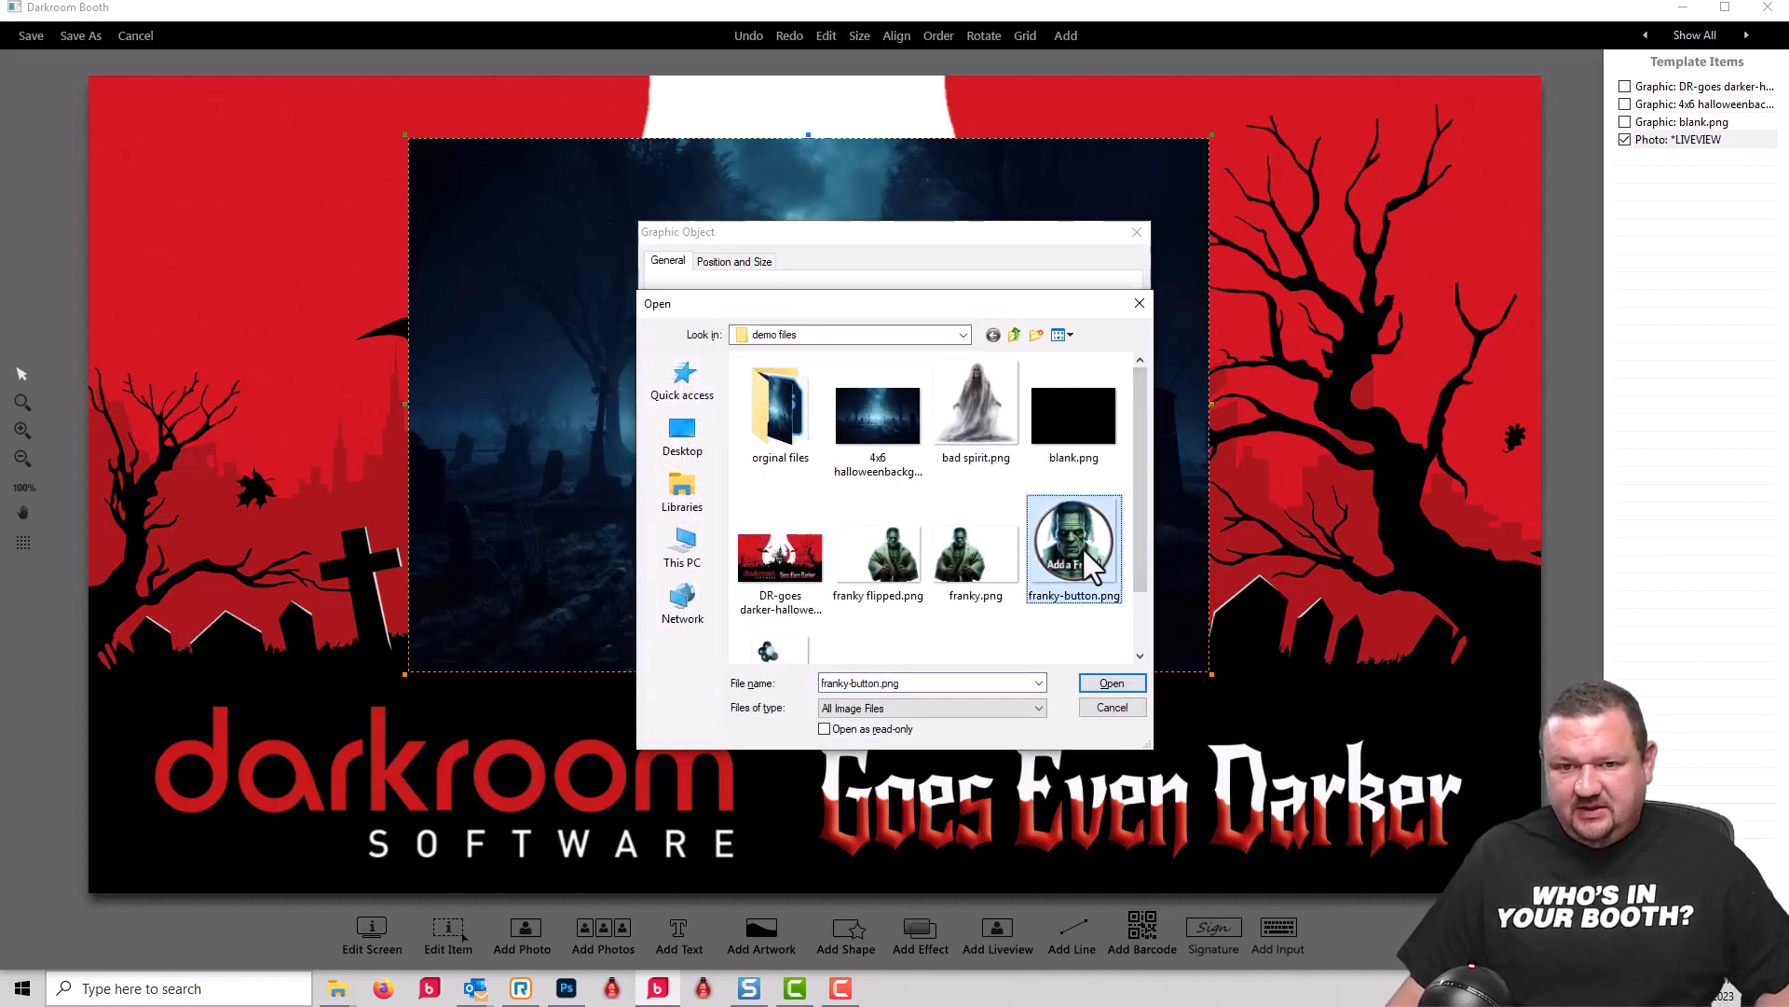
click(1111, 684)
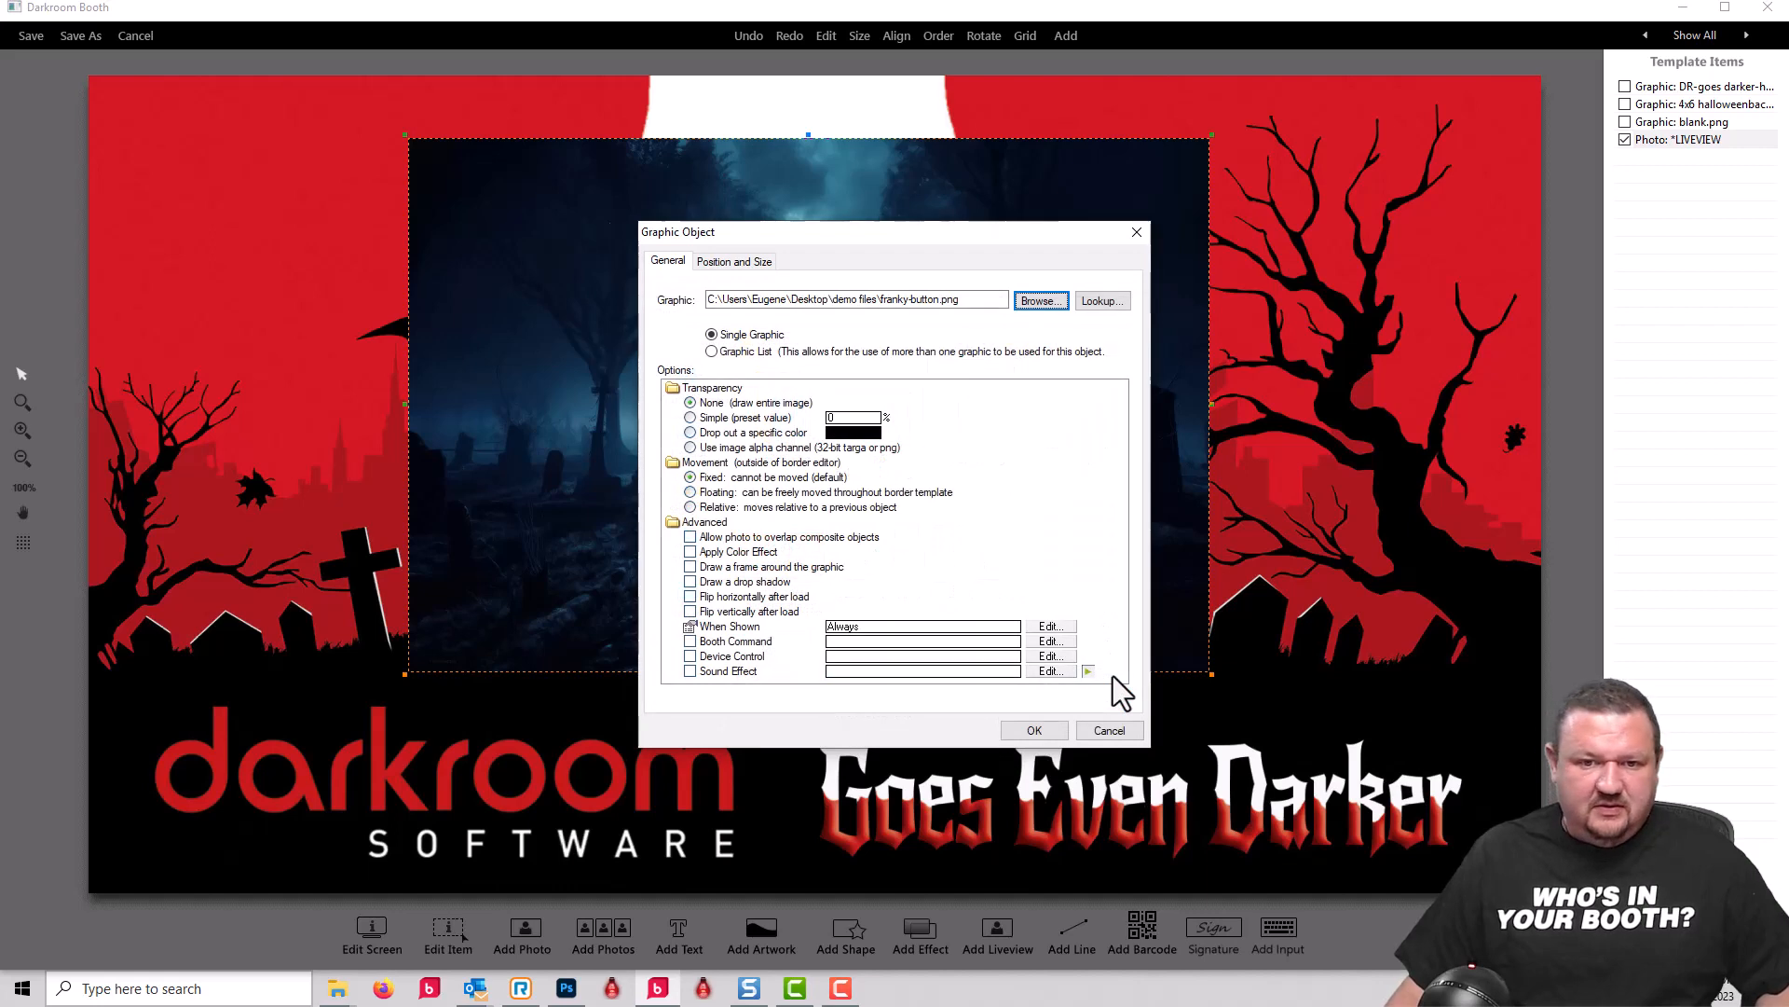
Step: Assign the Next Graphic booth command for the "friend" graphic list to the franky-button.png object and add it to the screen
click(691, 641)
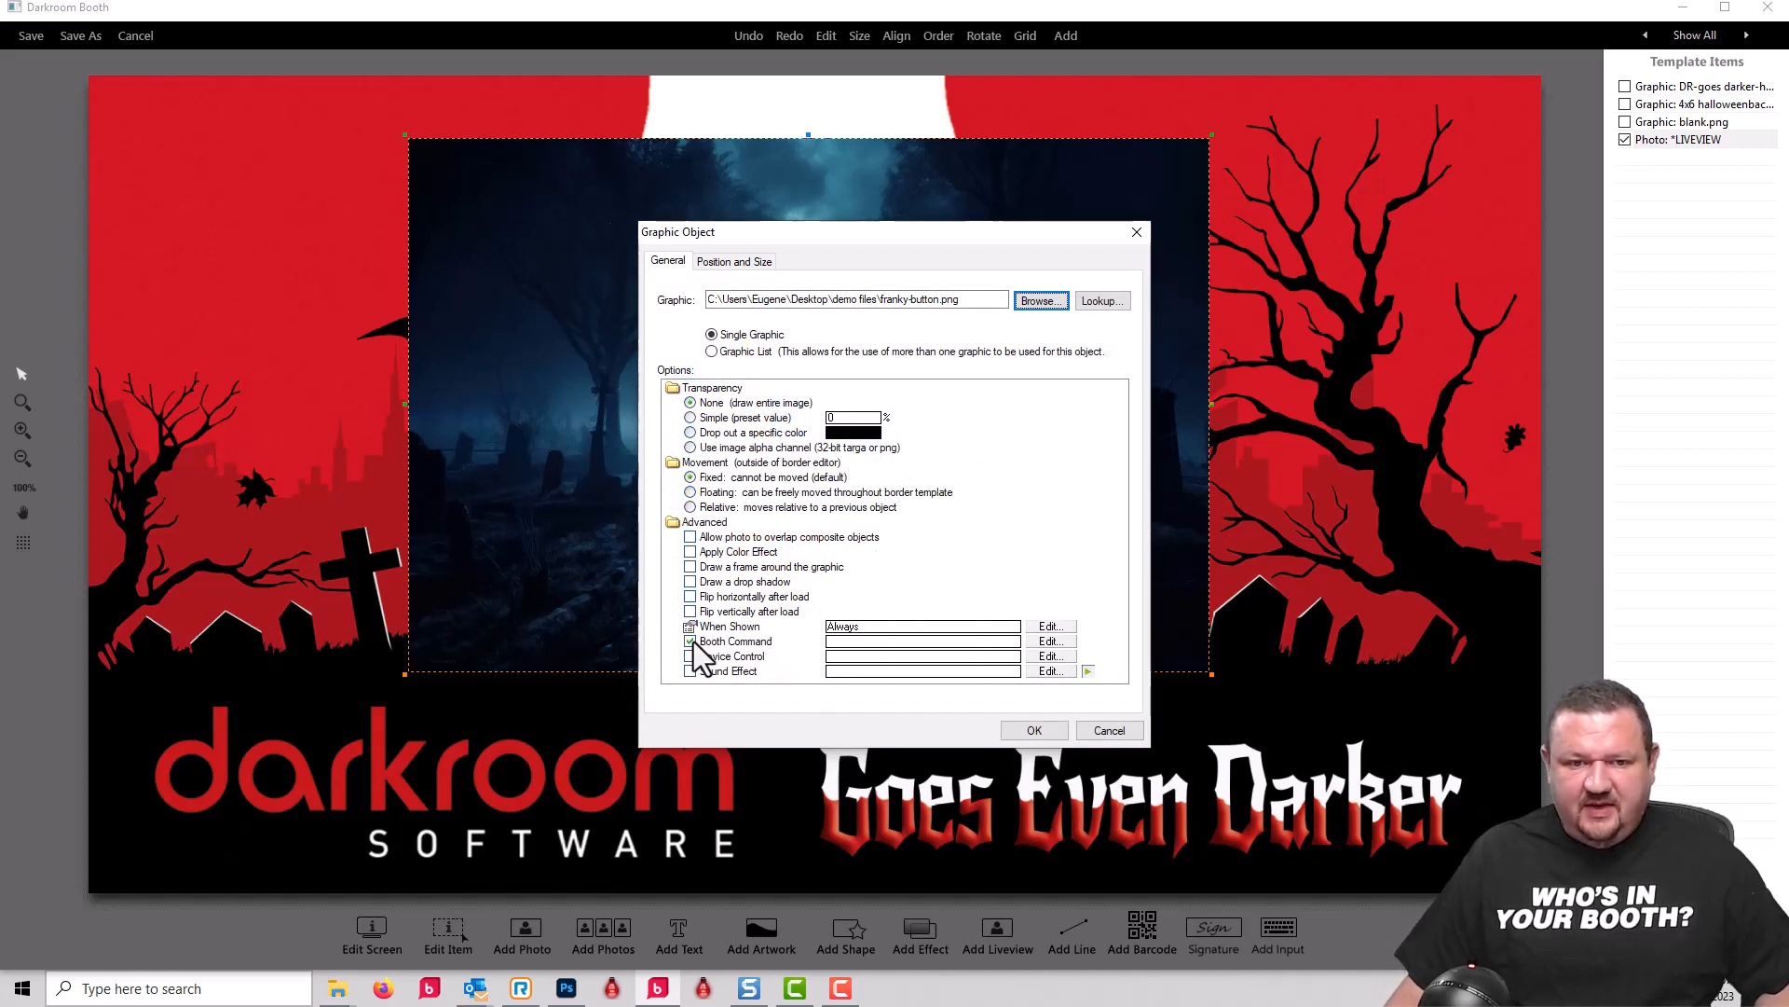
click(841, 420)
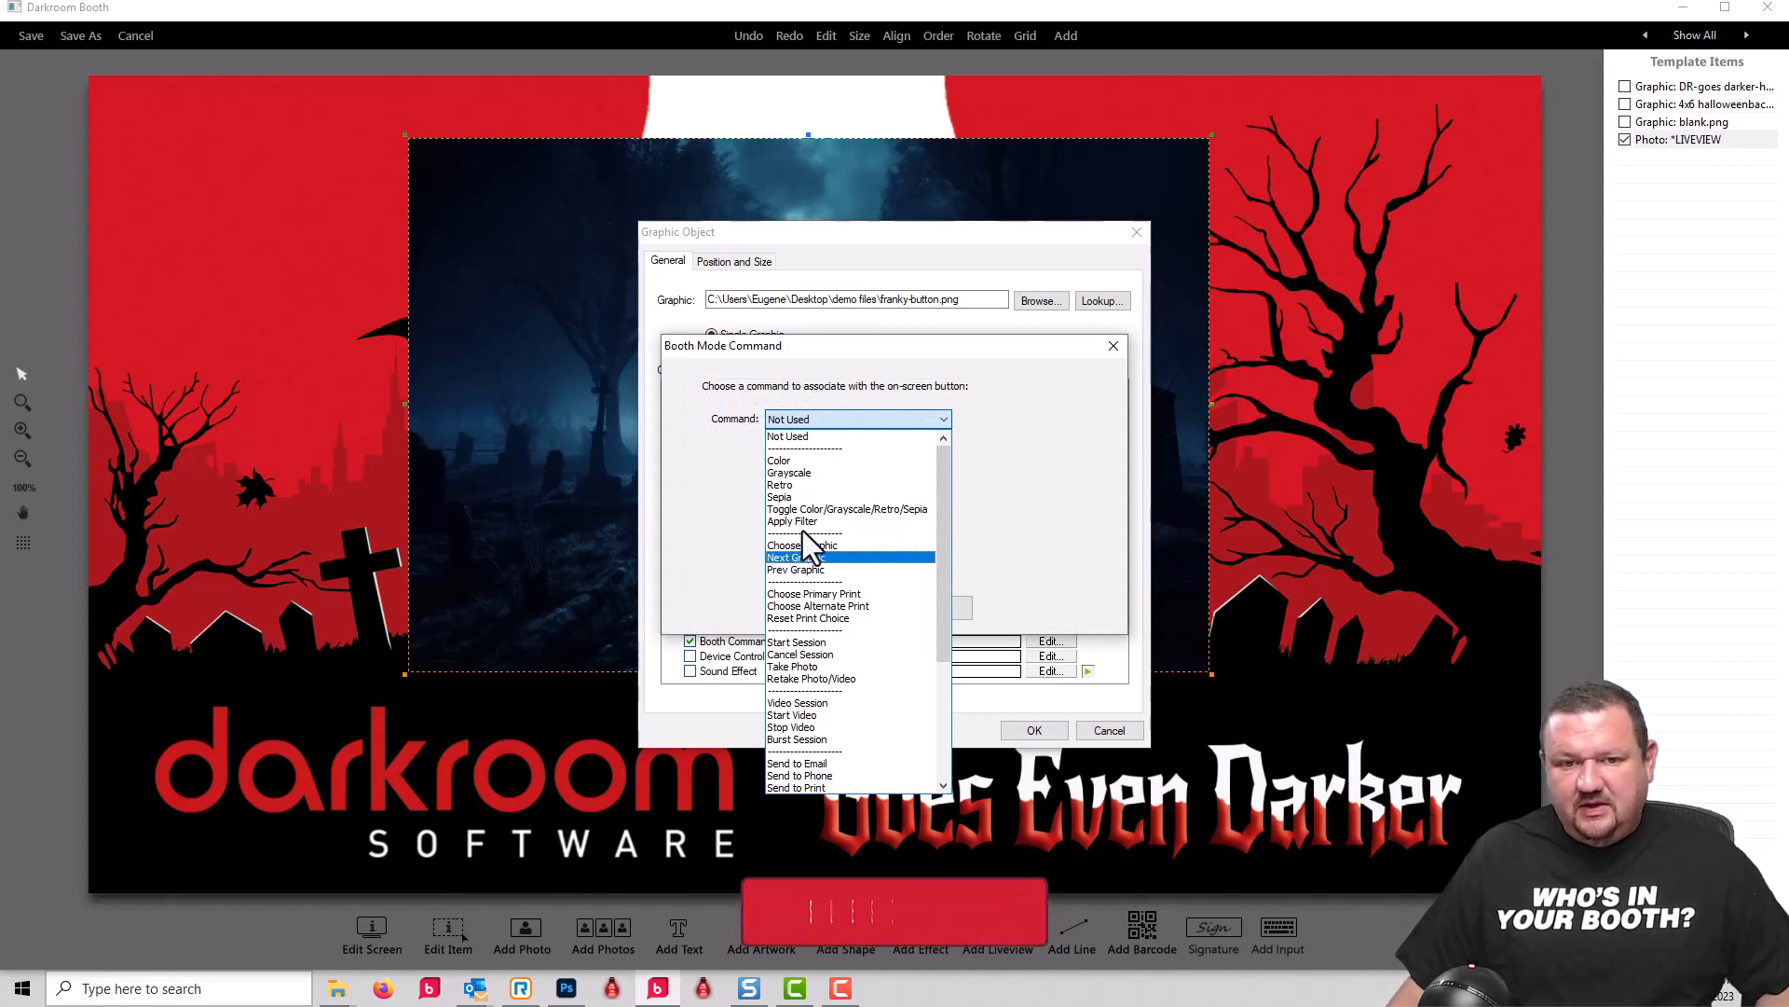
click(803, 557)
click(796, 456)
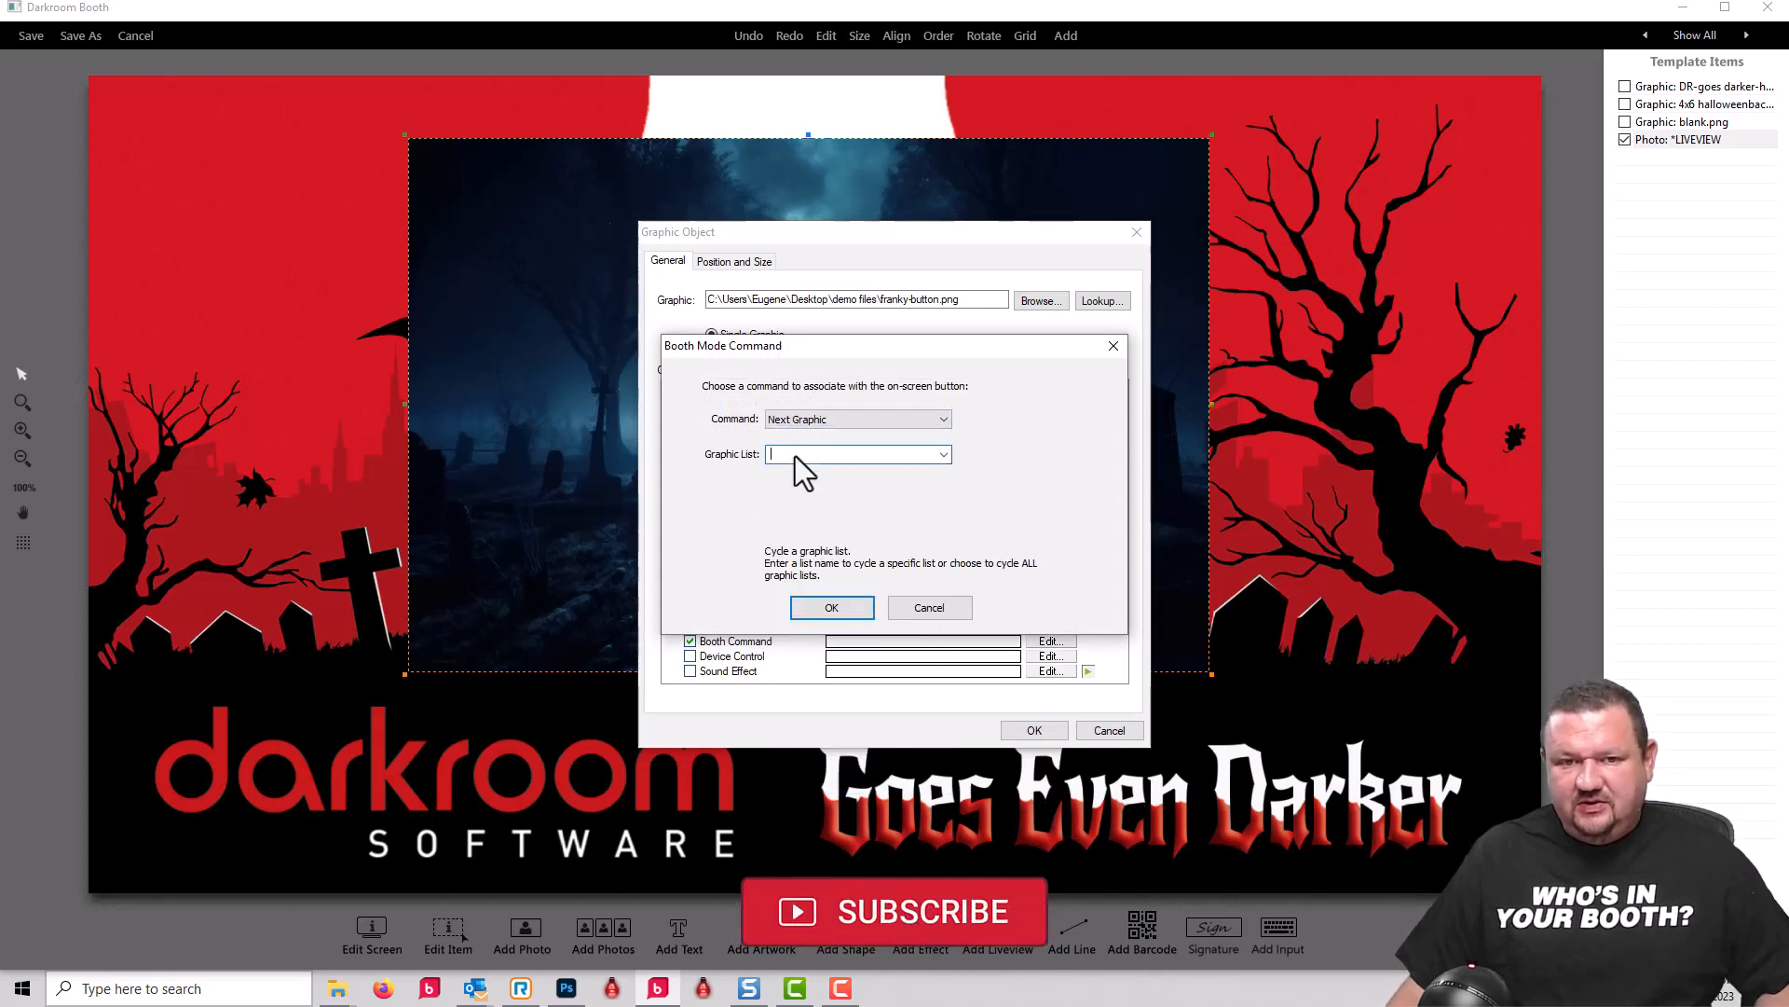
click(944, 453)
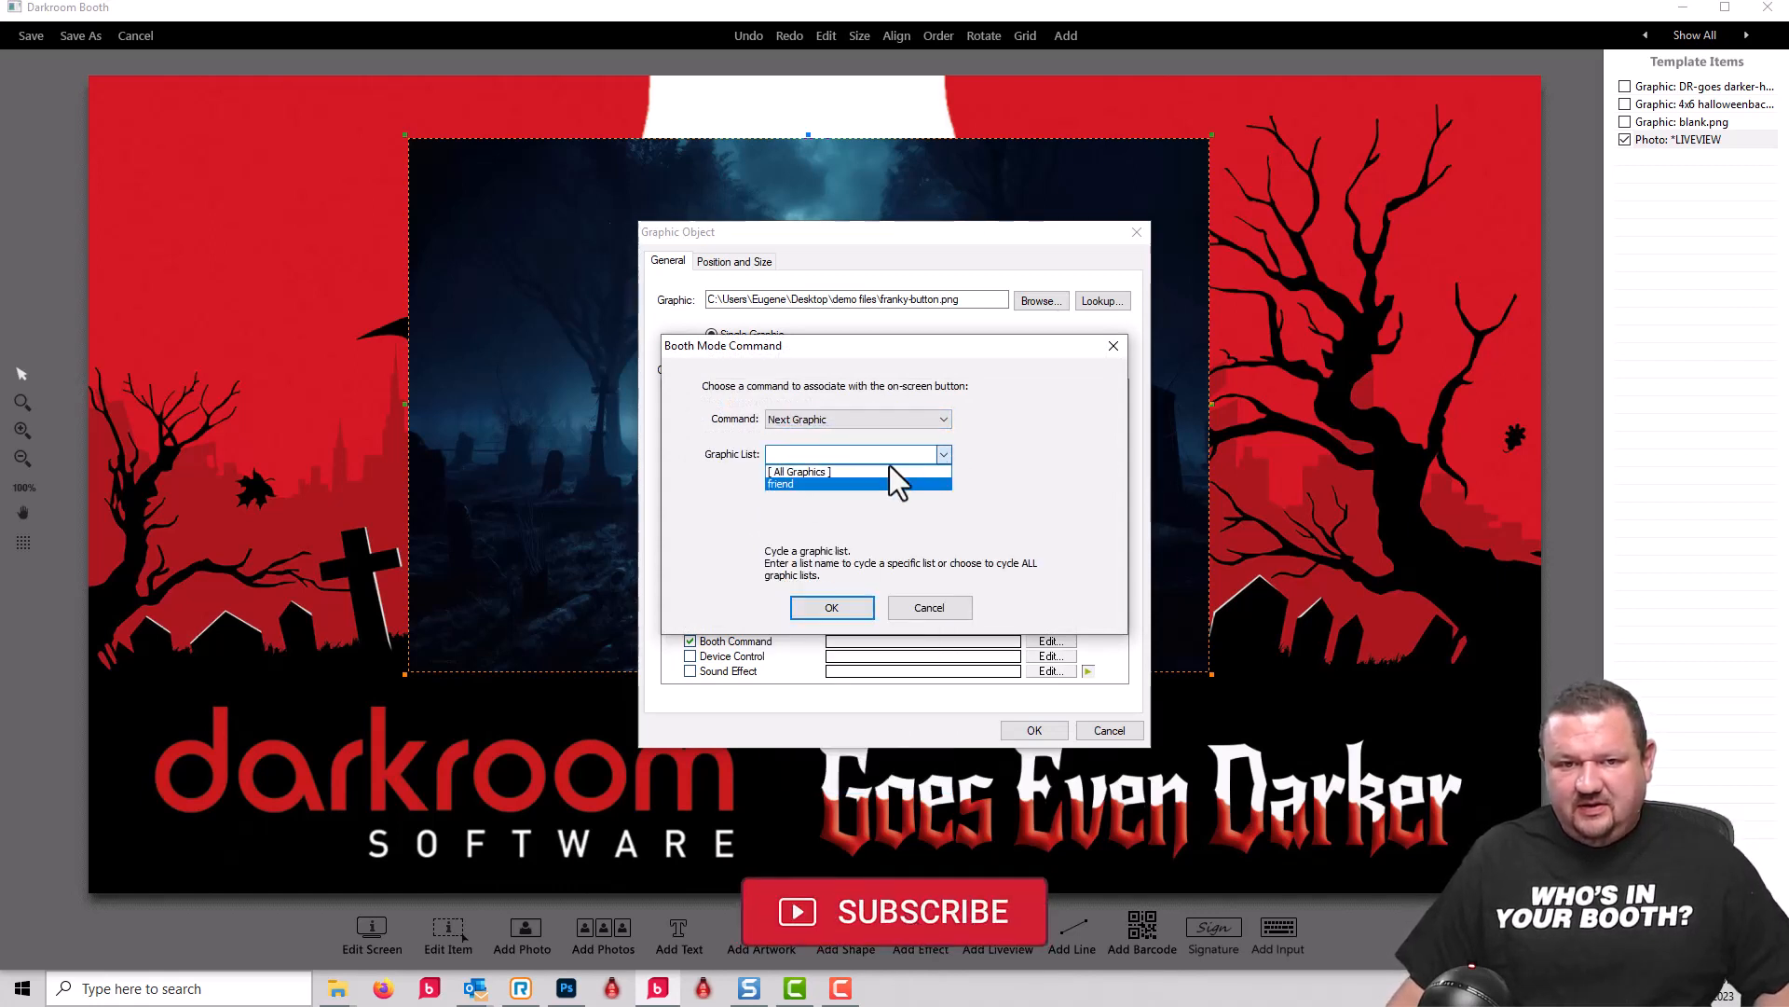
click(798, 484)
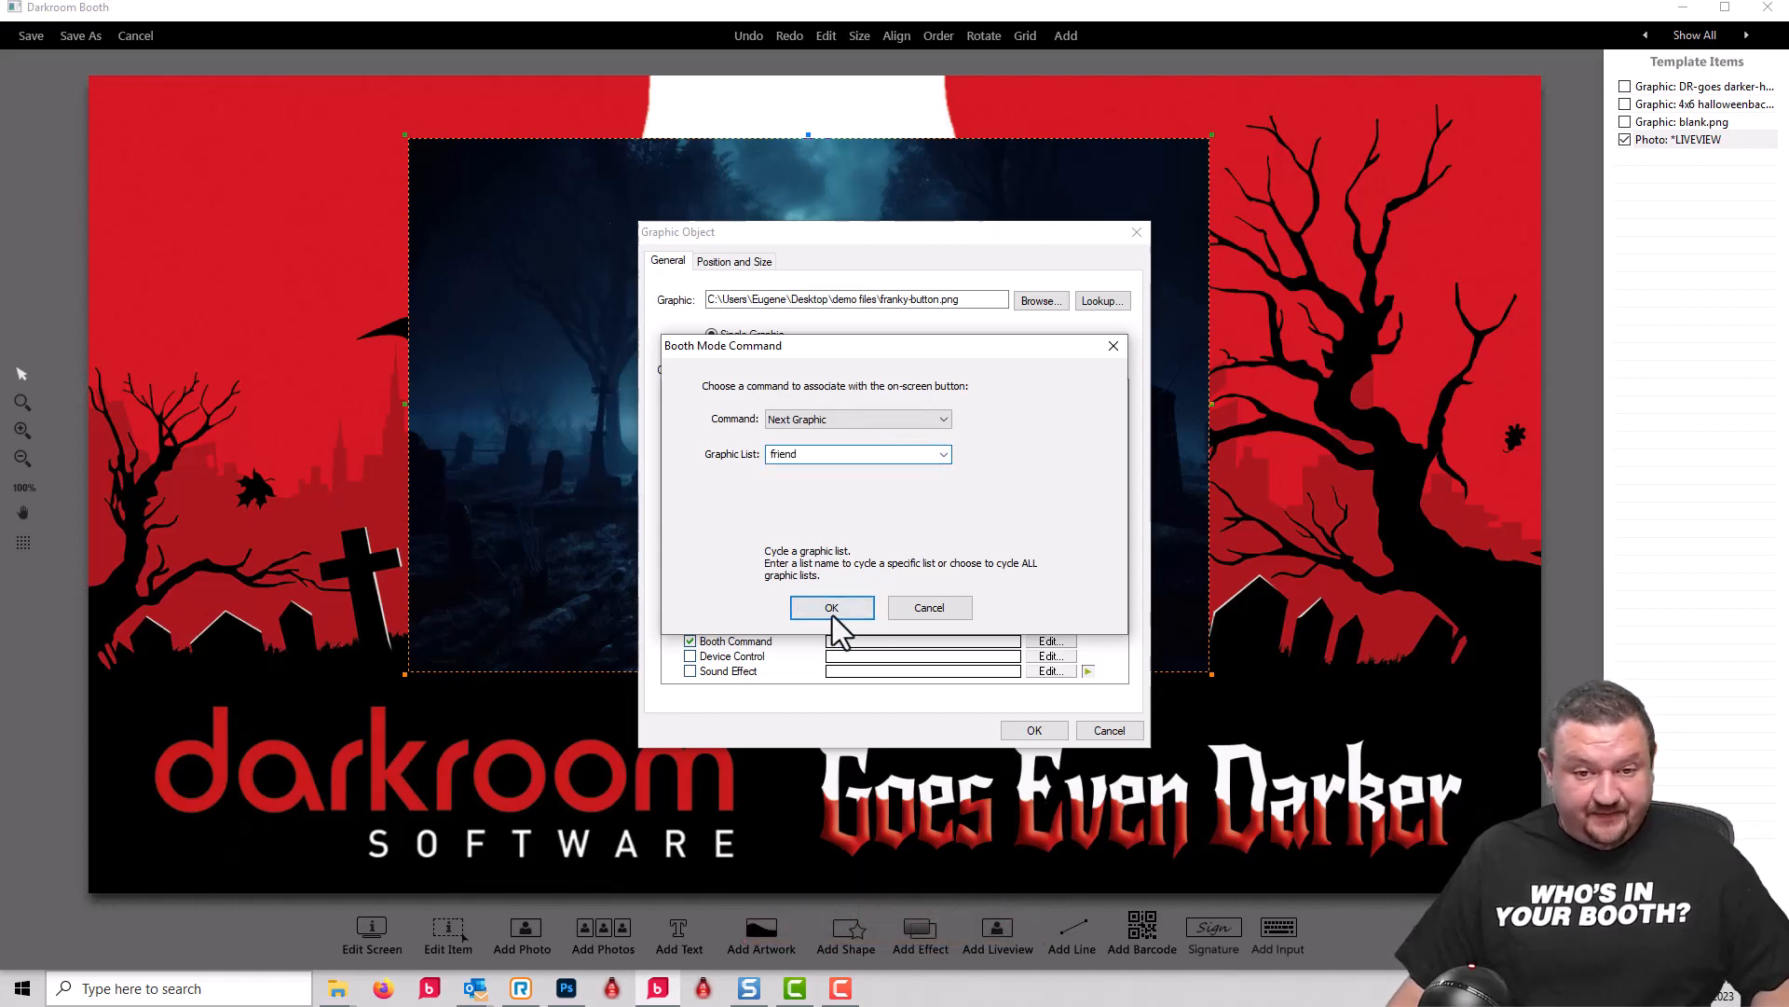
click(831, 608)
click(1044, 729)
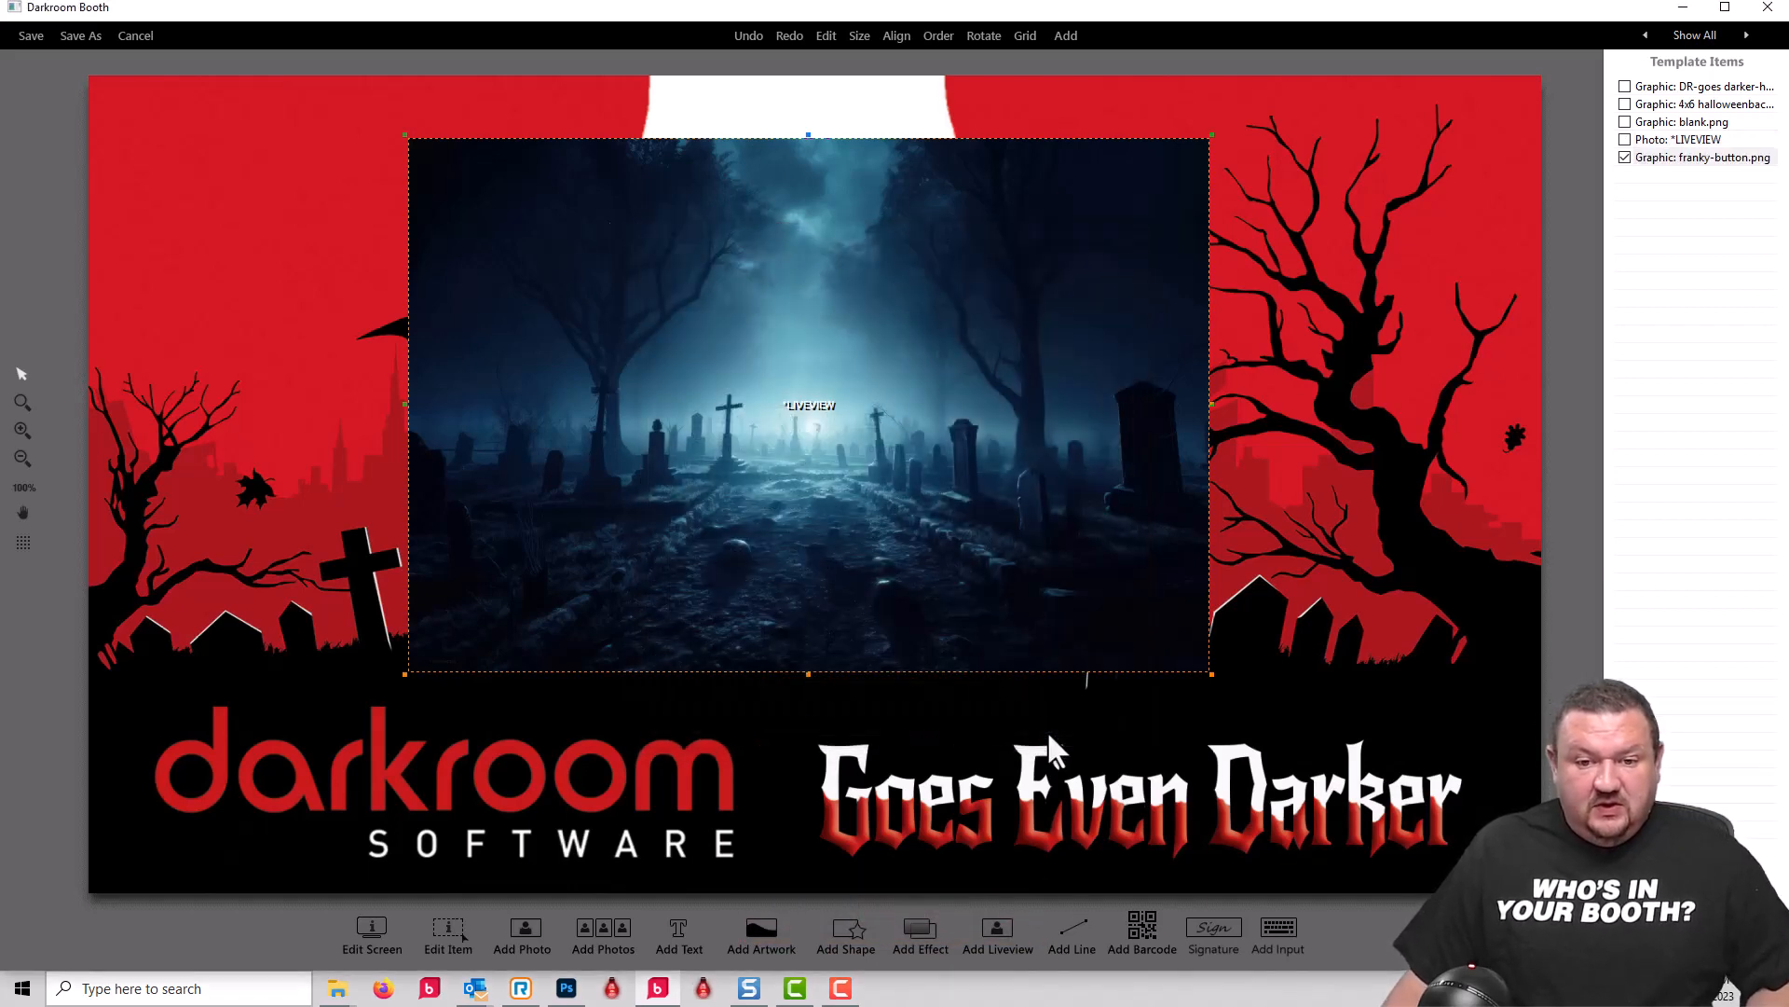
Step: Move the Add a Friend button to the red area at the upper left of the graveyard picture and shrink it to fit there
scroll(791, 433, down, 4)
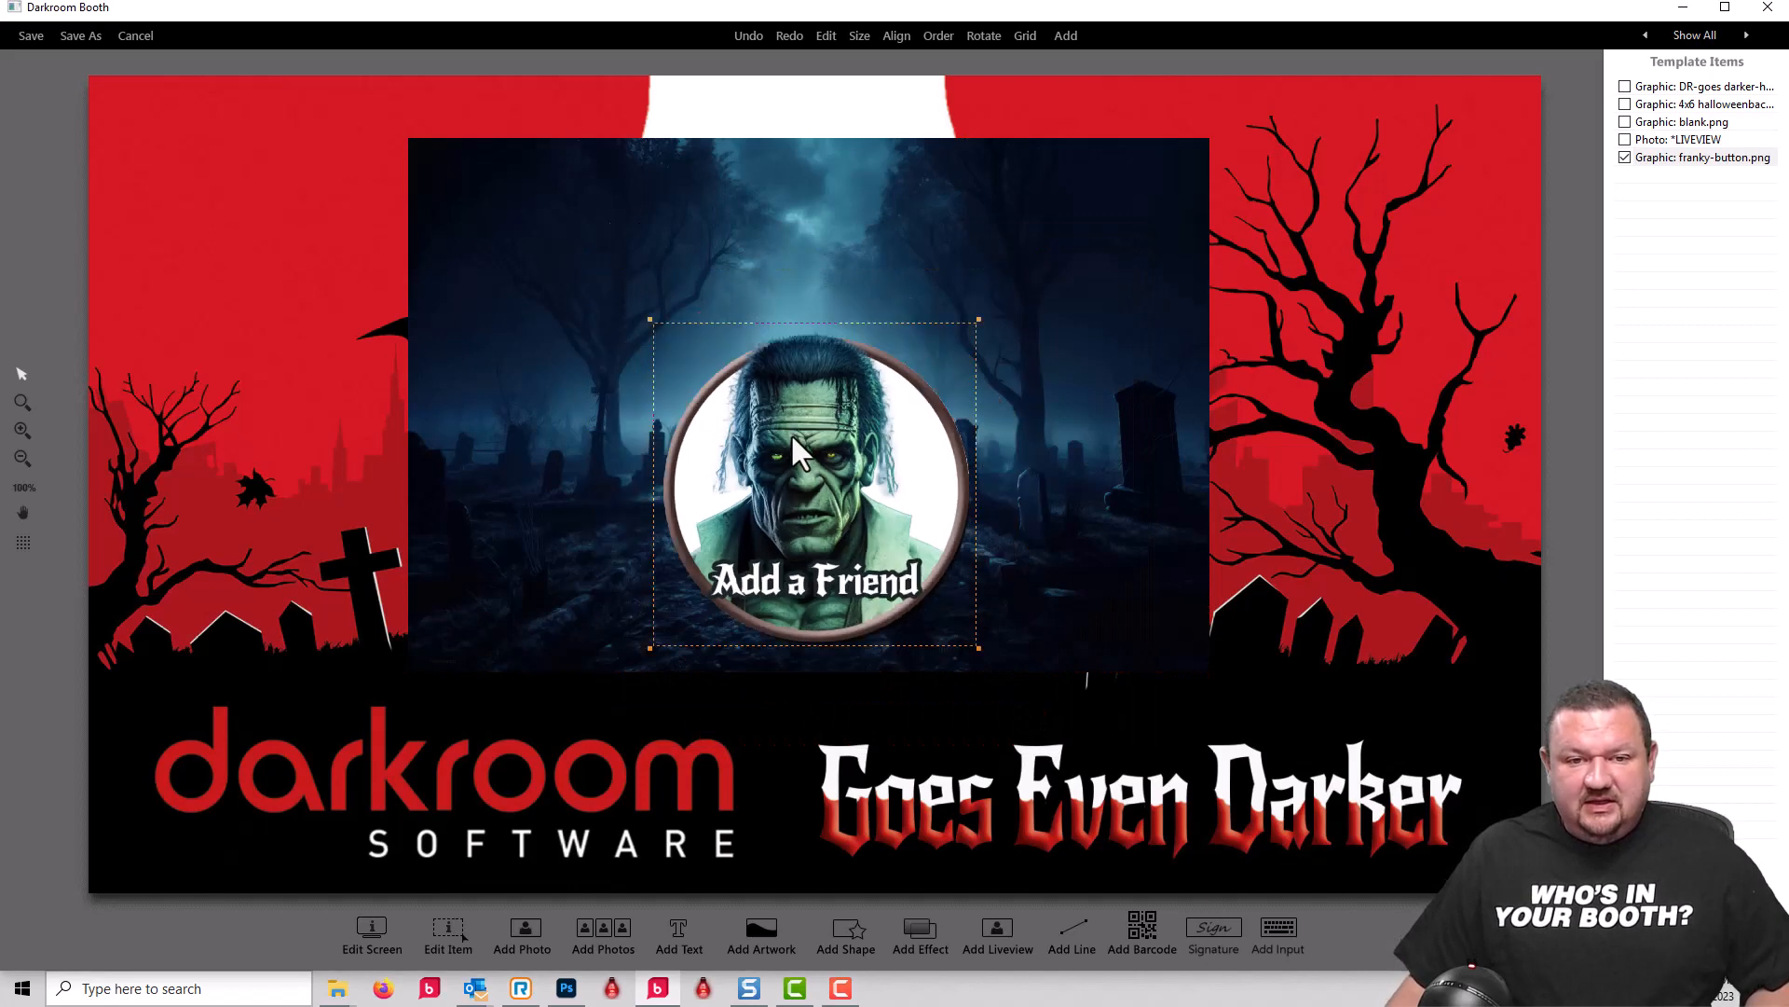
drag(330, 244, 259, 243)
scroll(259, 242, down, 2)
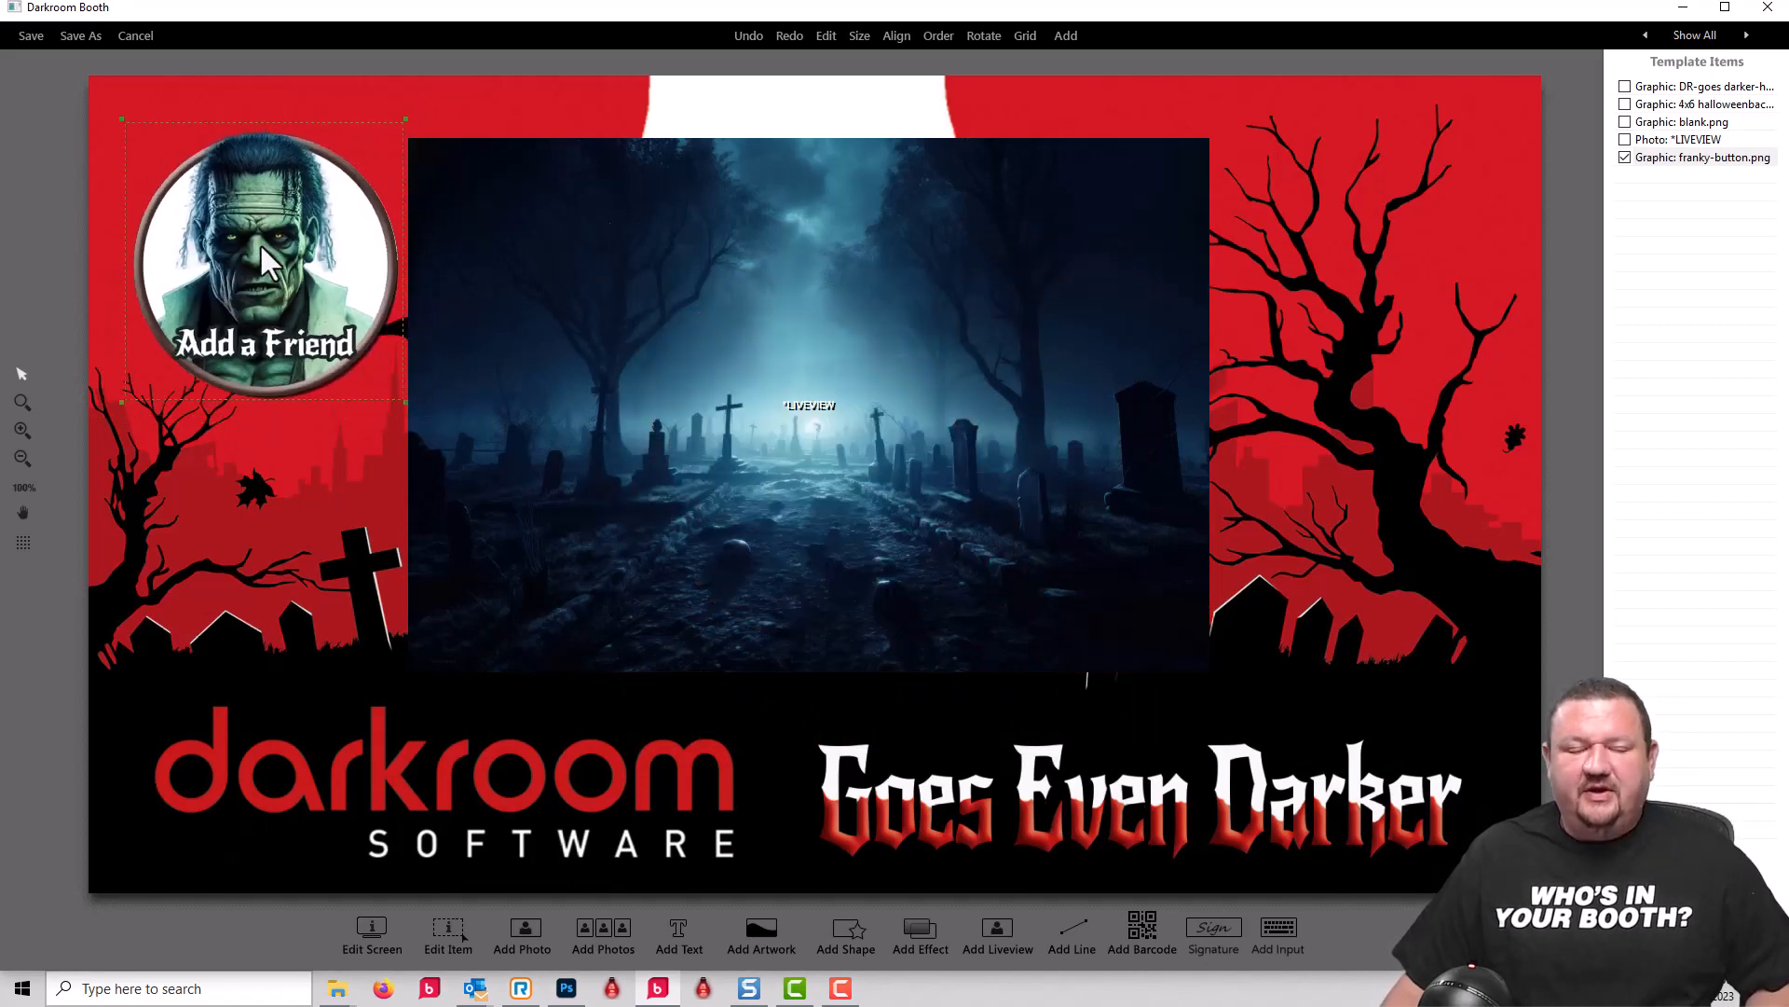
scroll(261, 247, down, 2)
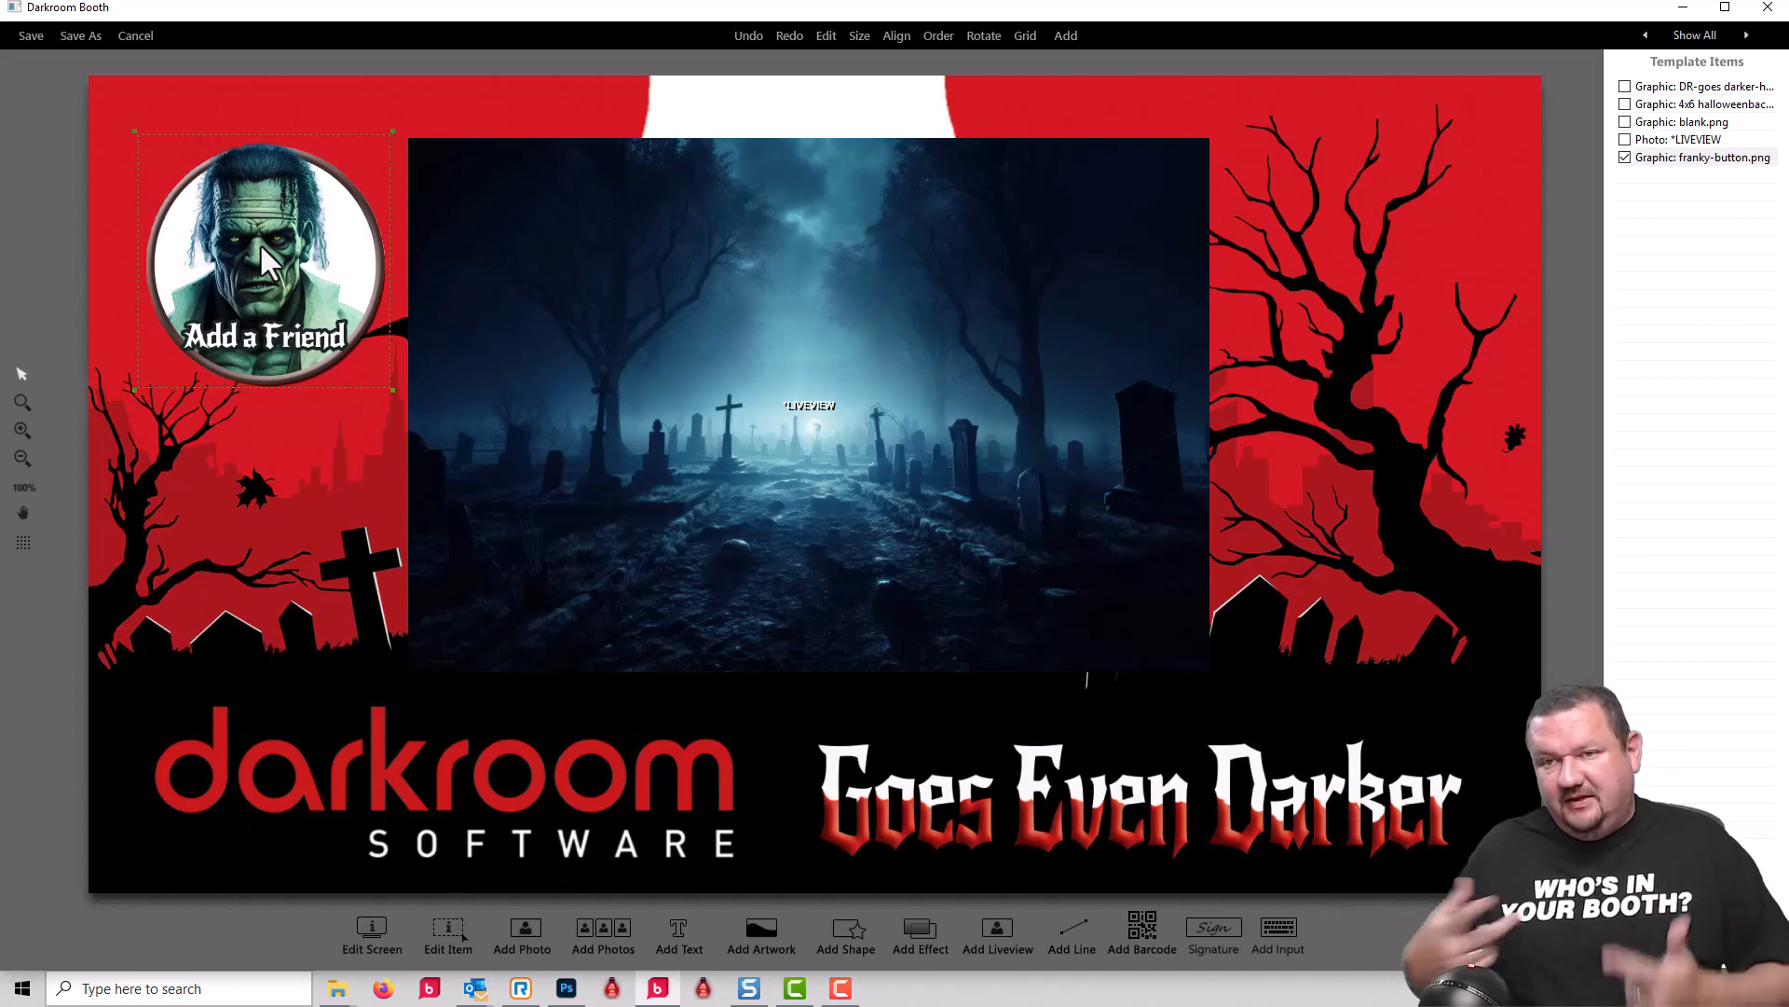
scroll(261, 245, down, 1)
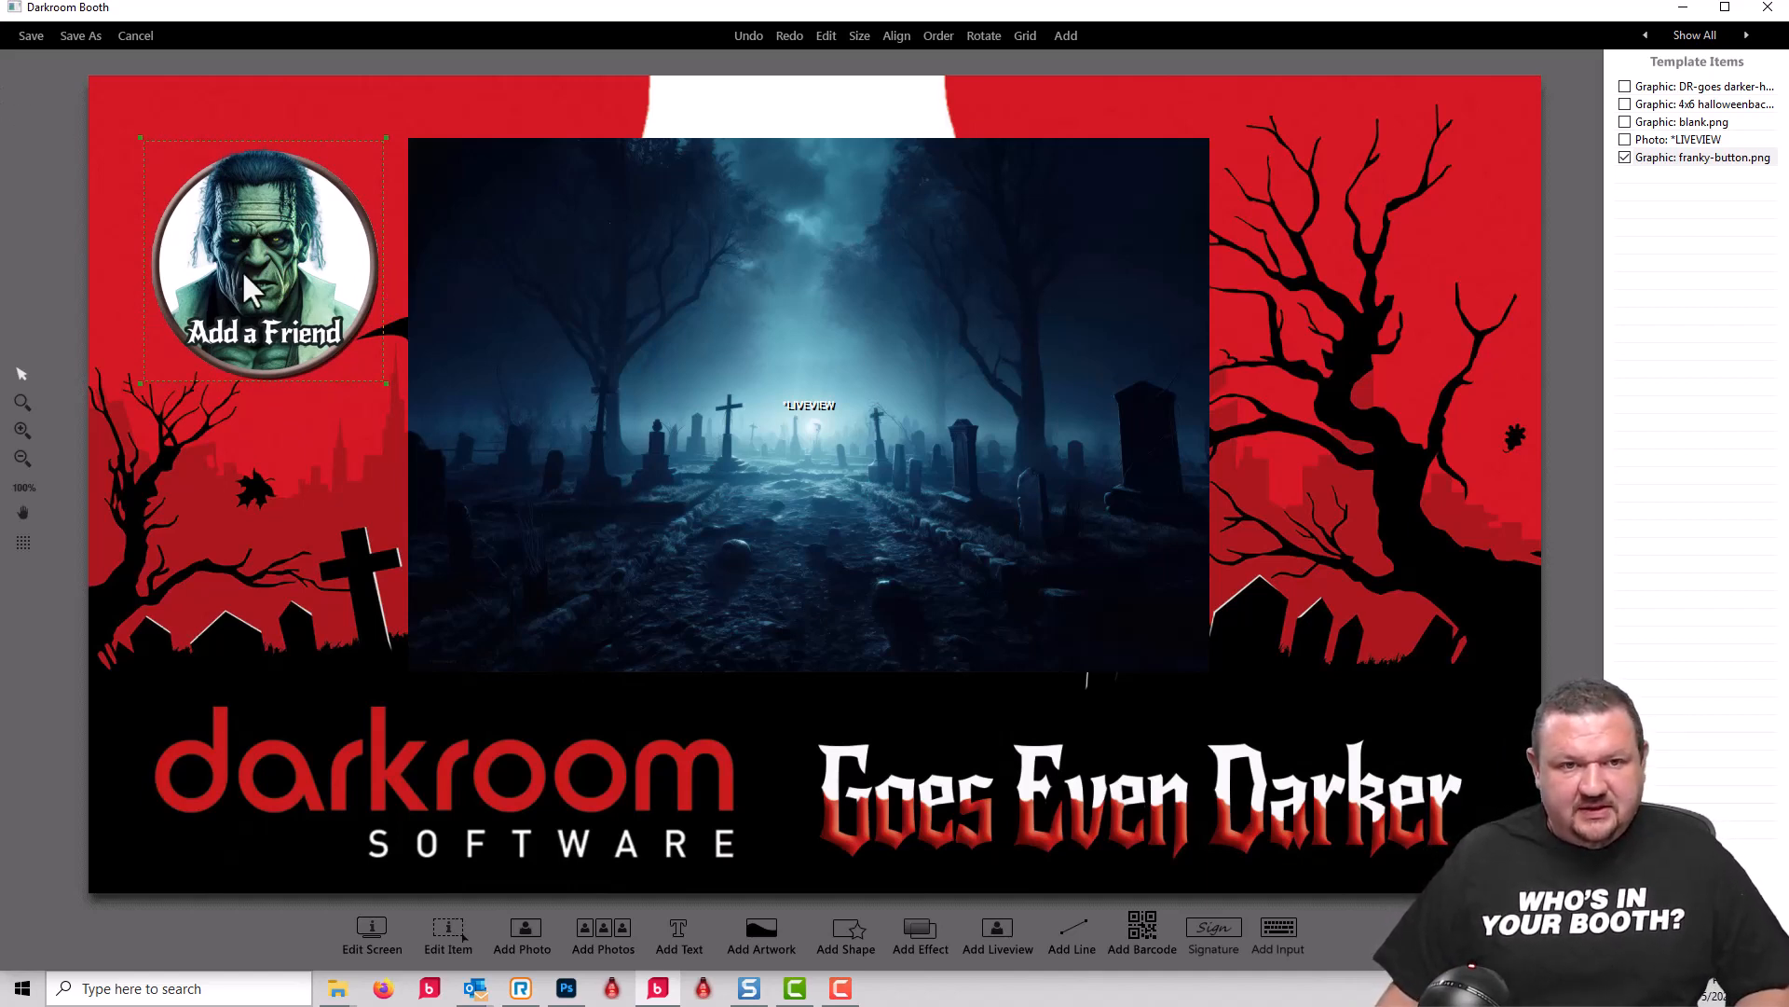
Step: Review the properties of the blank.png graphic list, checking its transparency option
double_click(1682, 157)
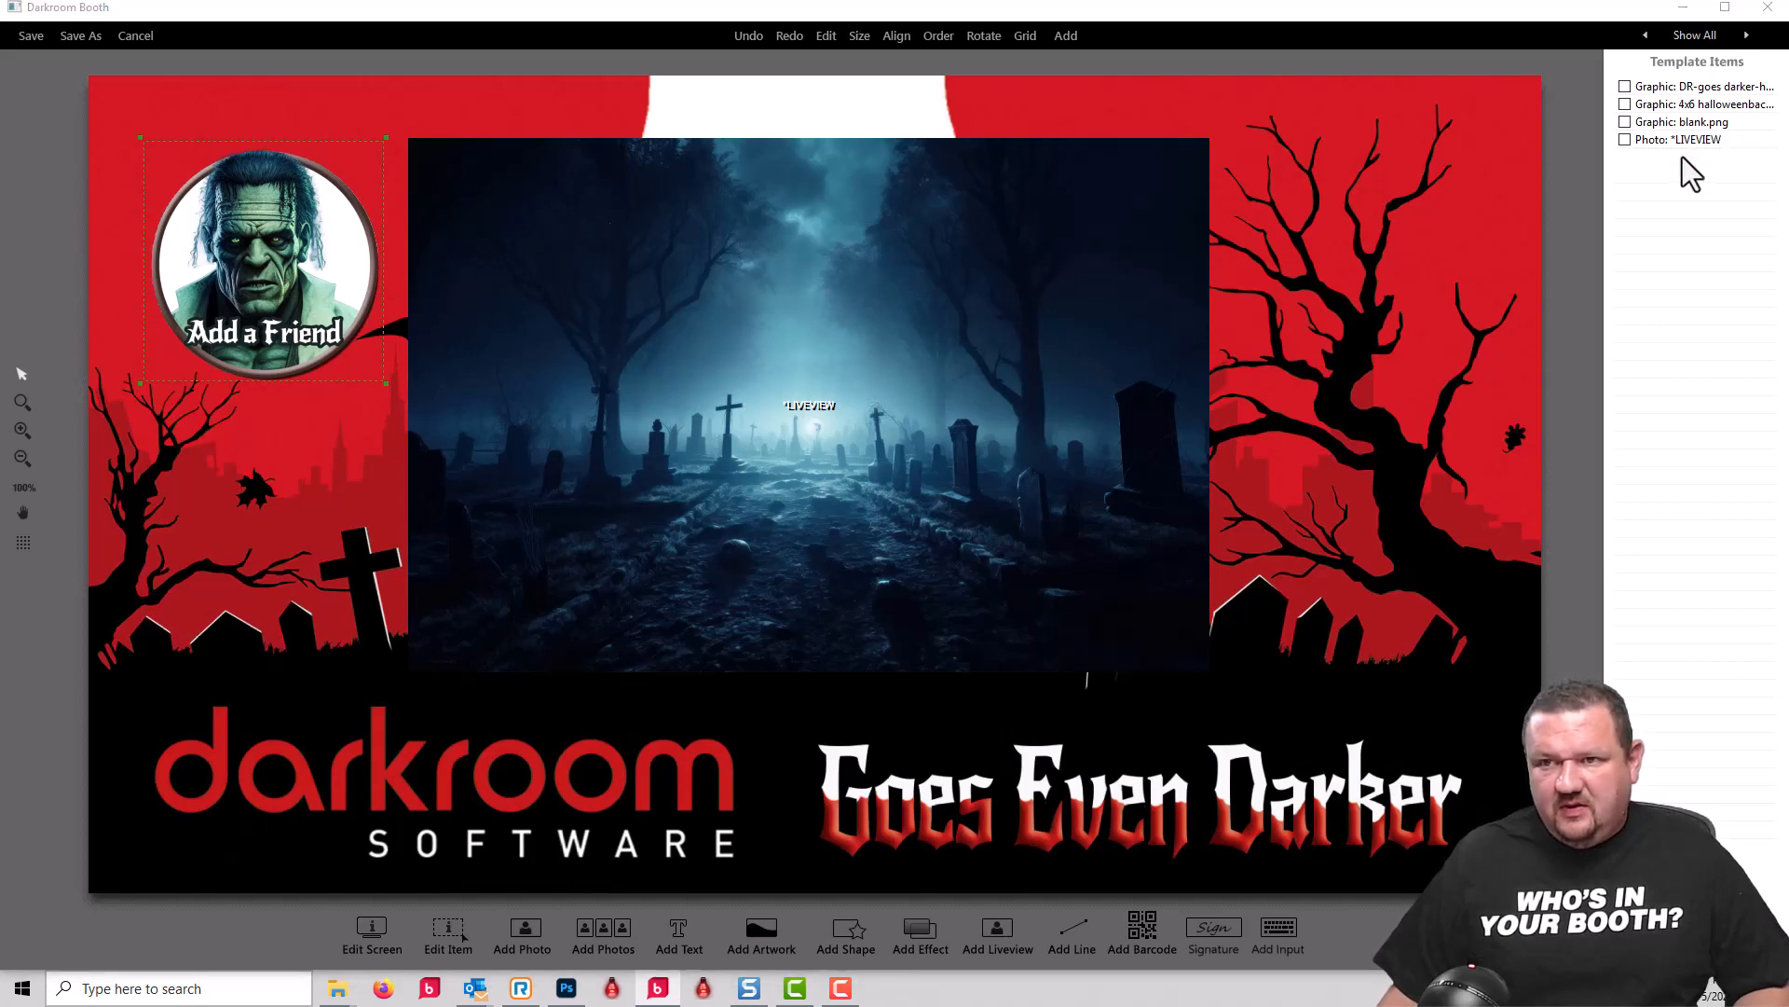
key(Escape)
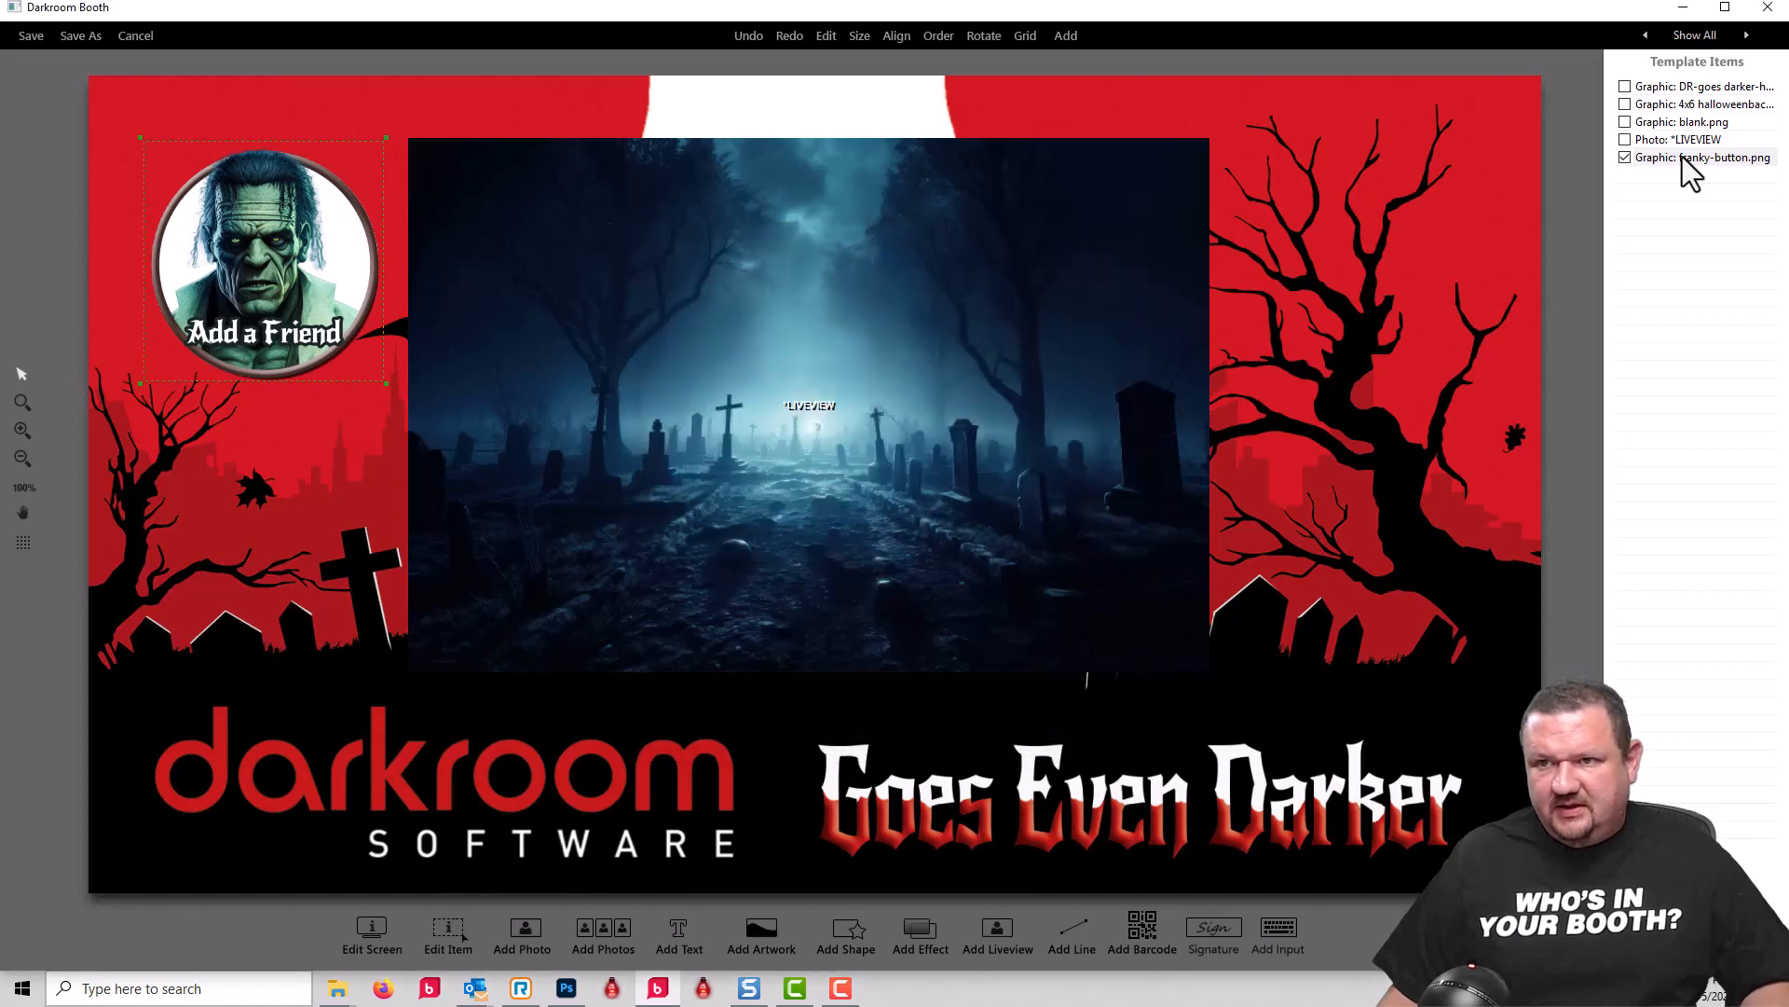
double_click(1692, 125)
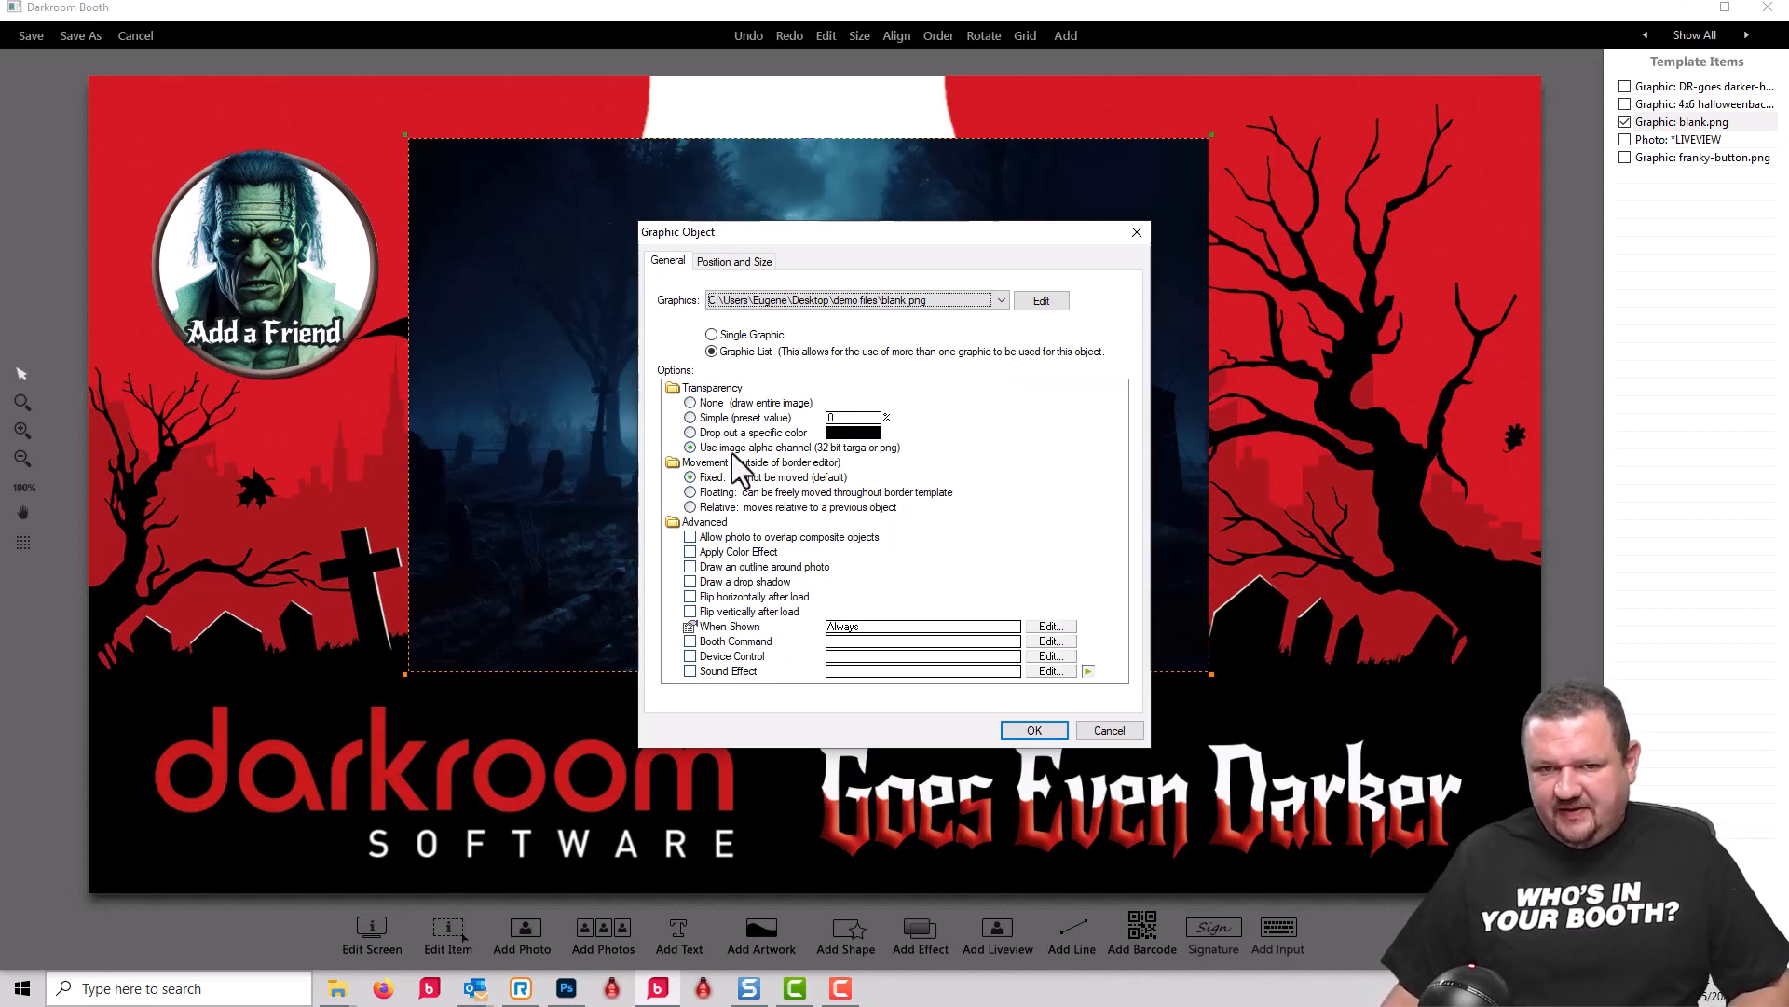
click(1031, 730)
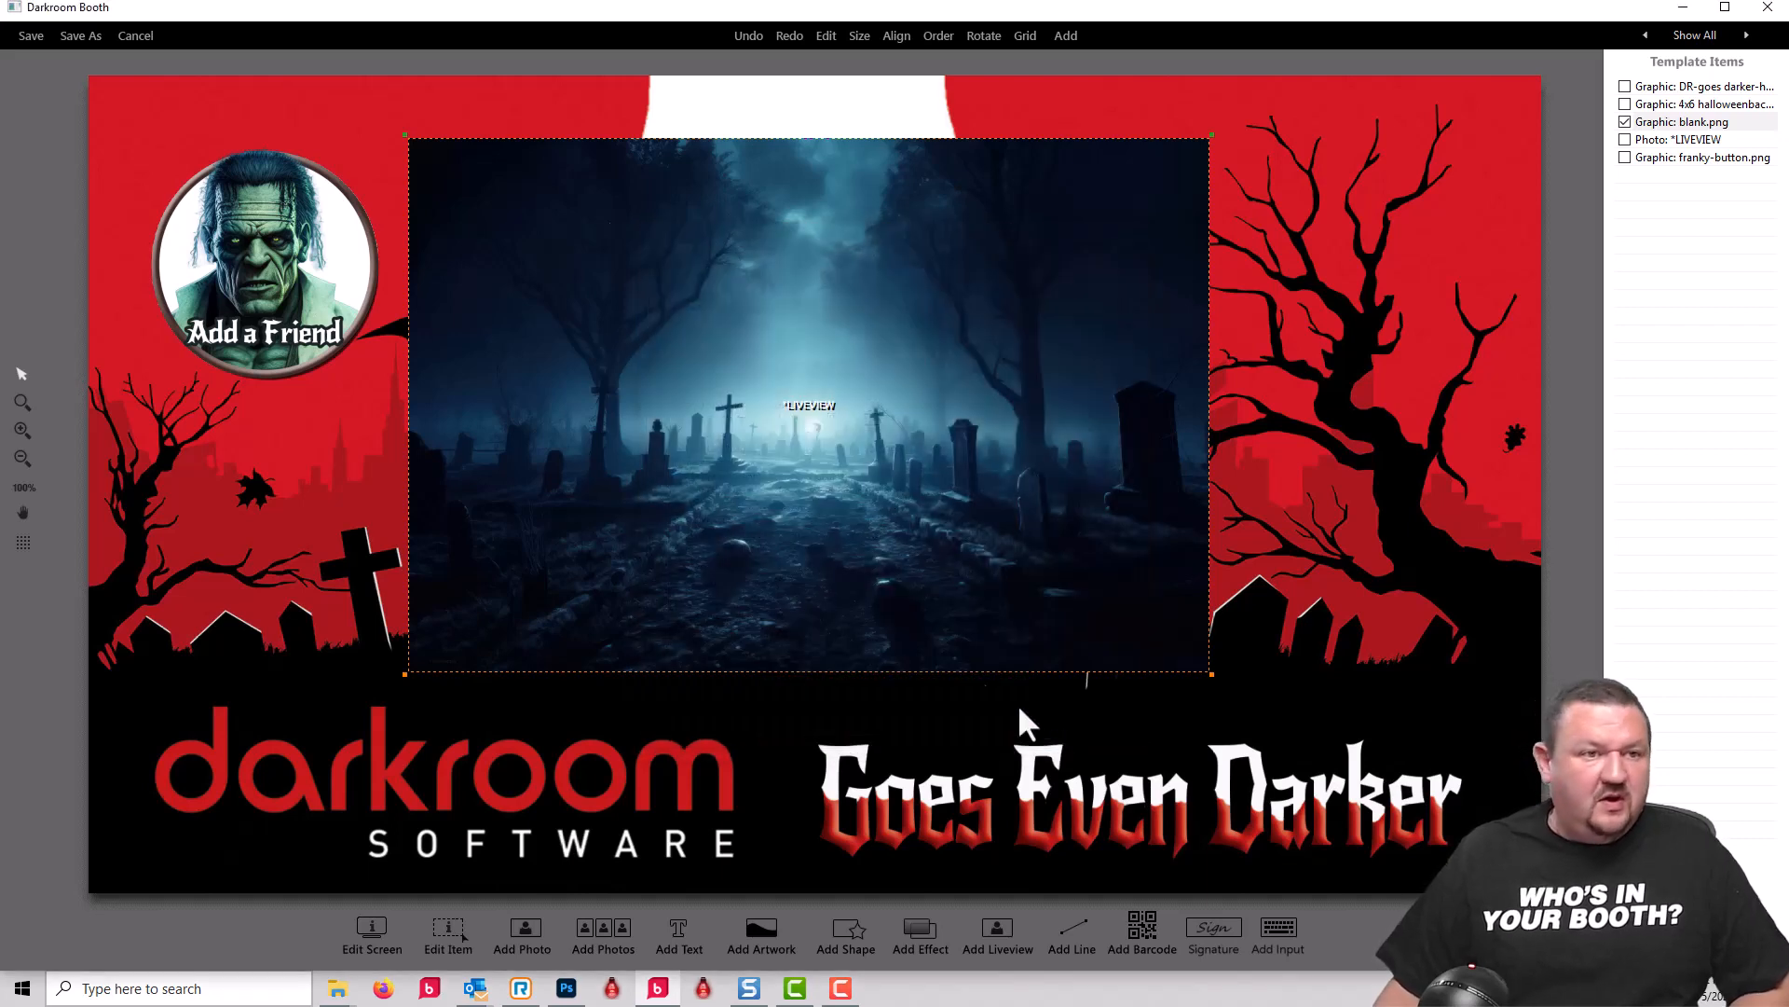
Step: Save the screen template as H1-demo.xbdr in the Test folder and choose it as the event's booth screen
click(28, 36)
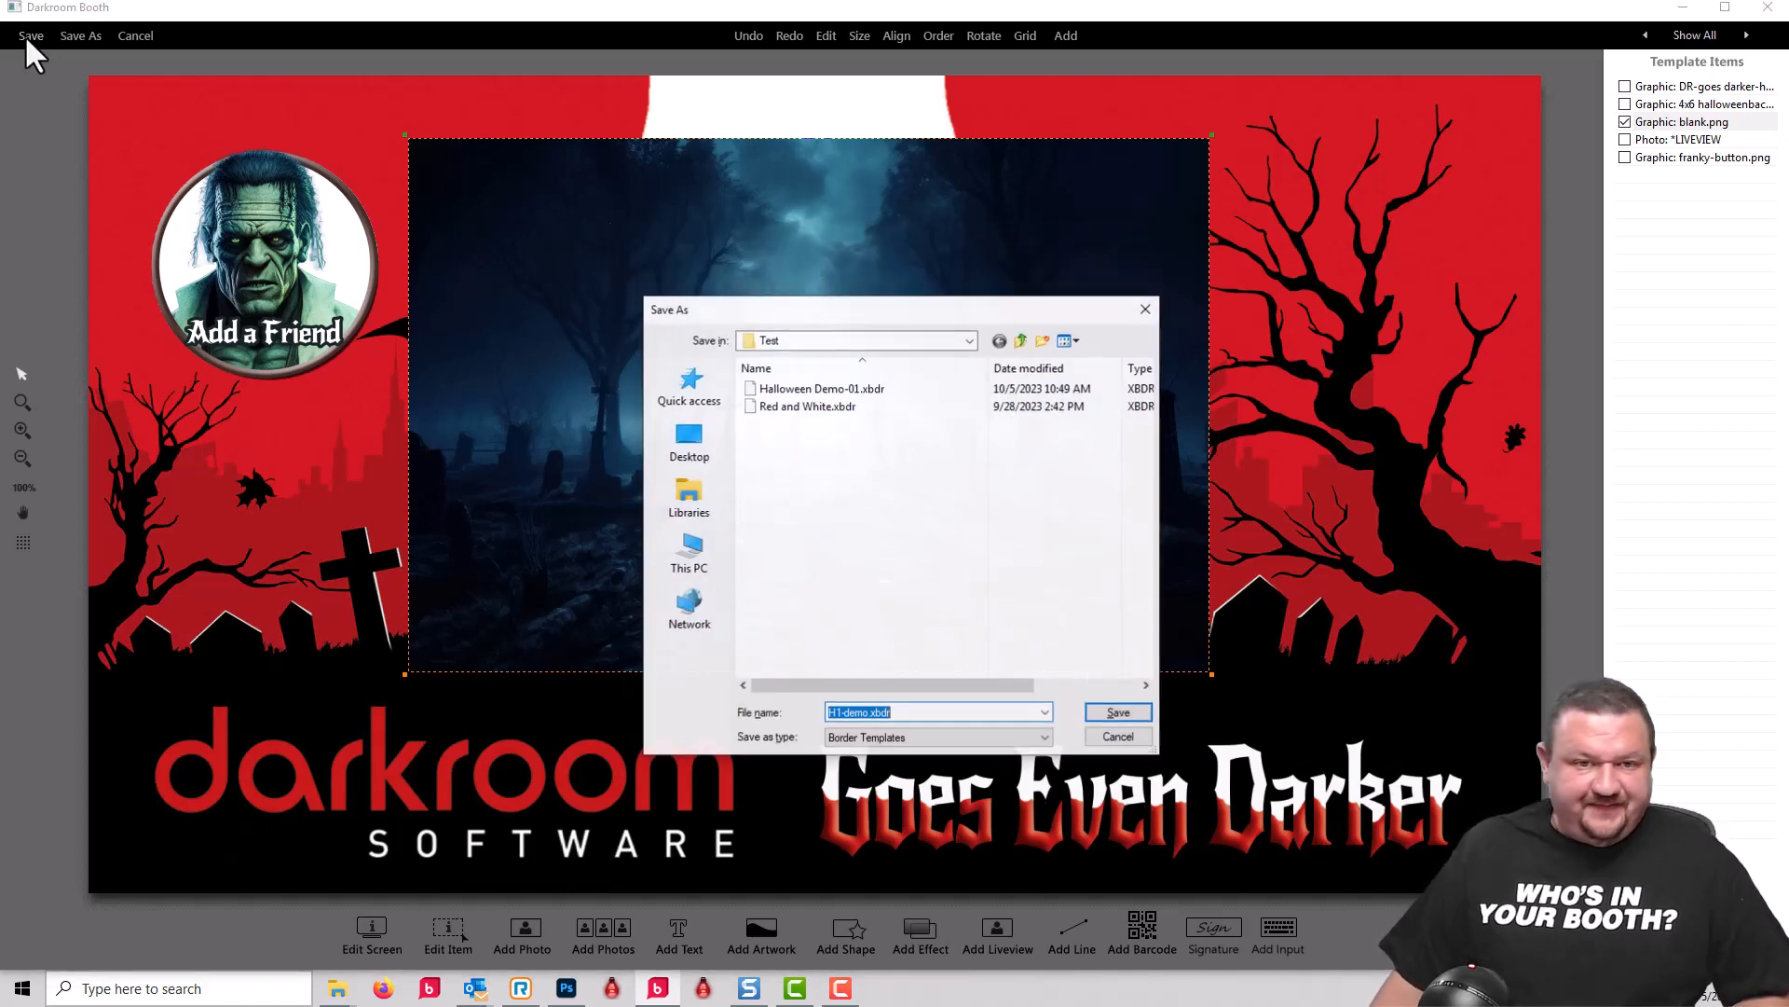
click(1119, 713)
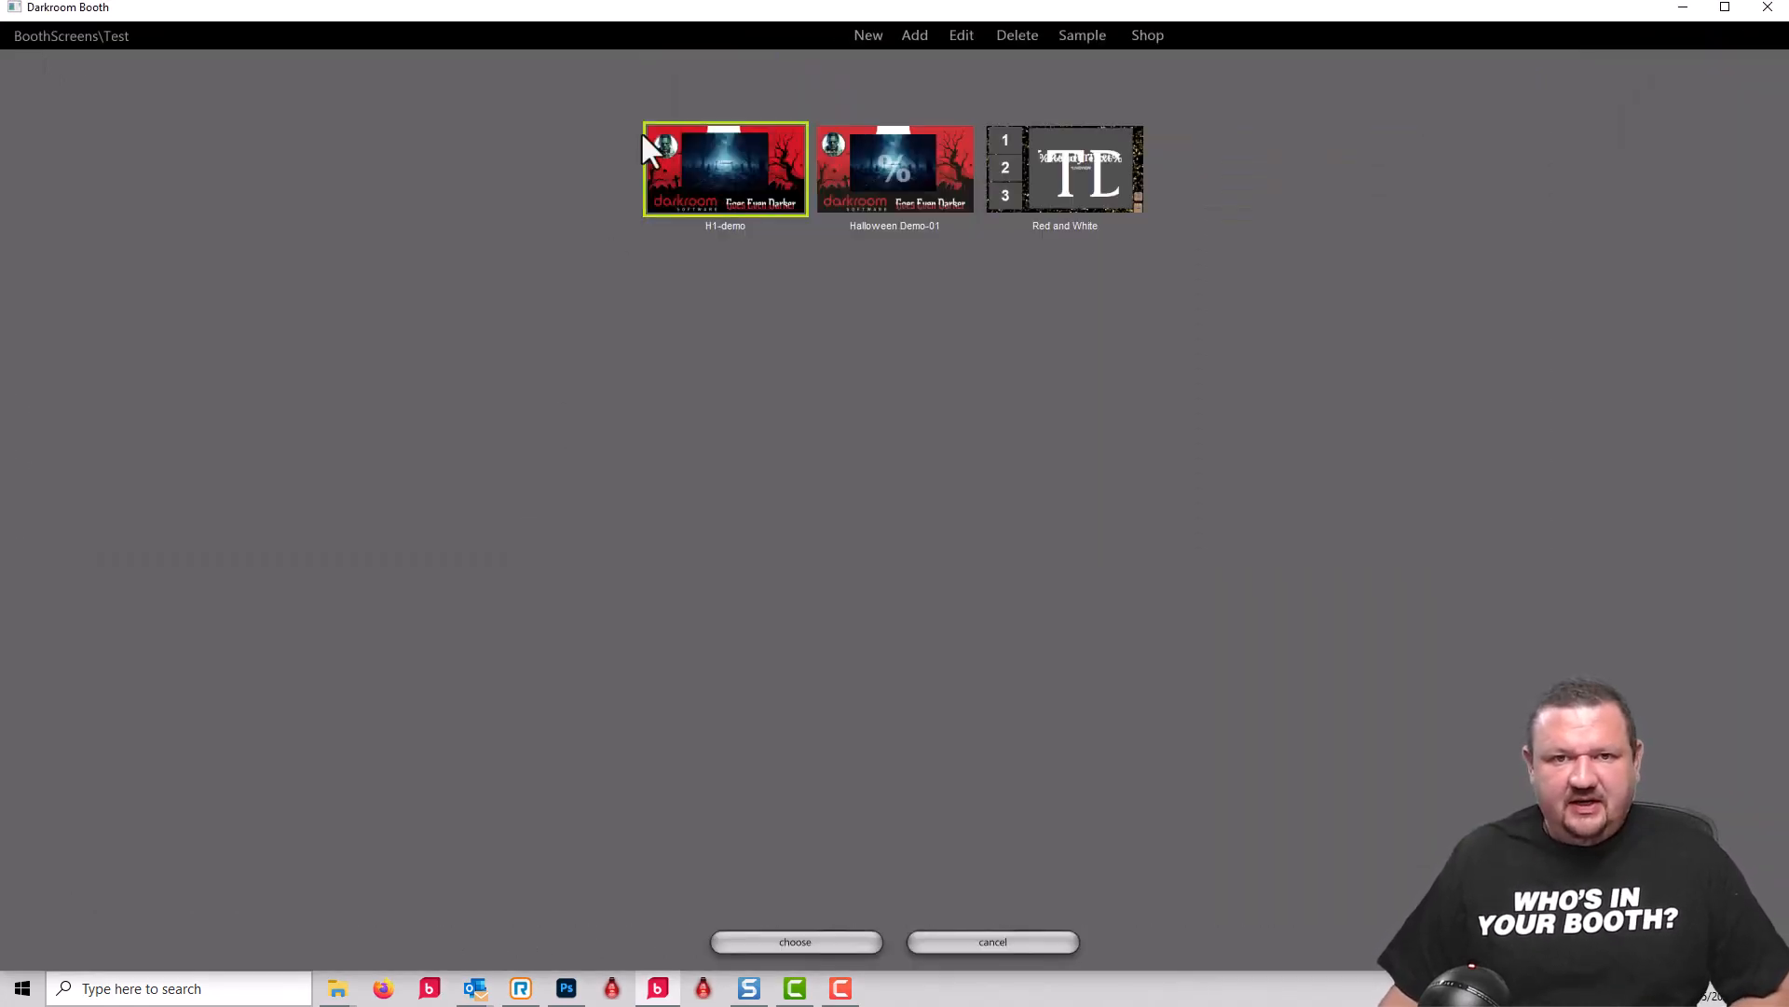
click(798, 945)
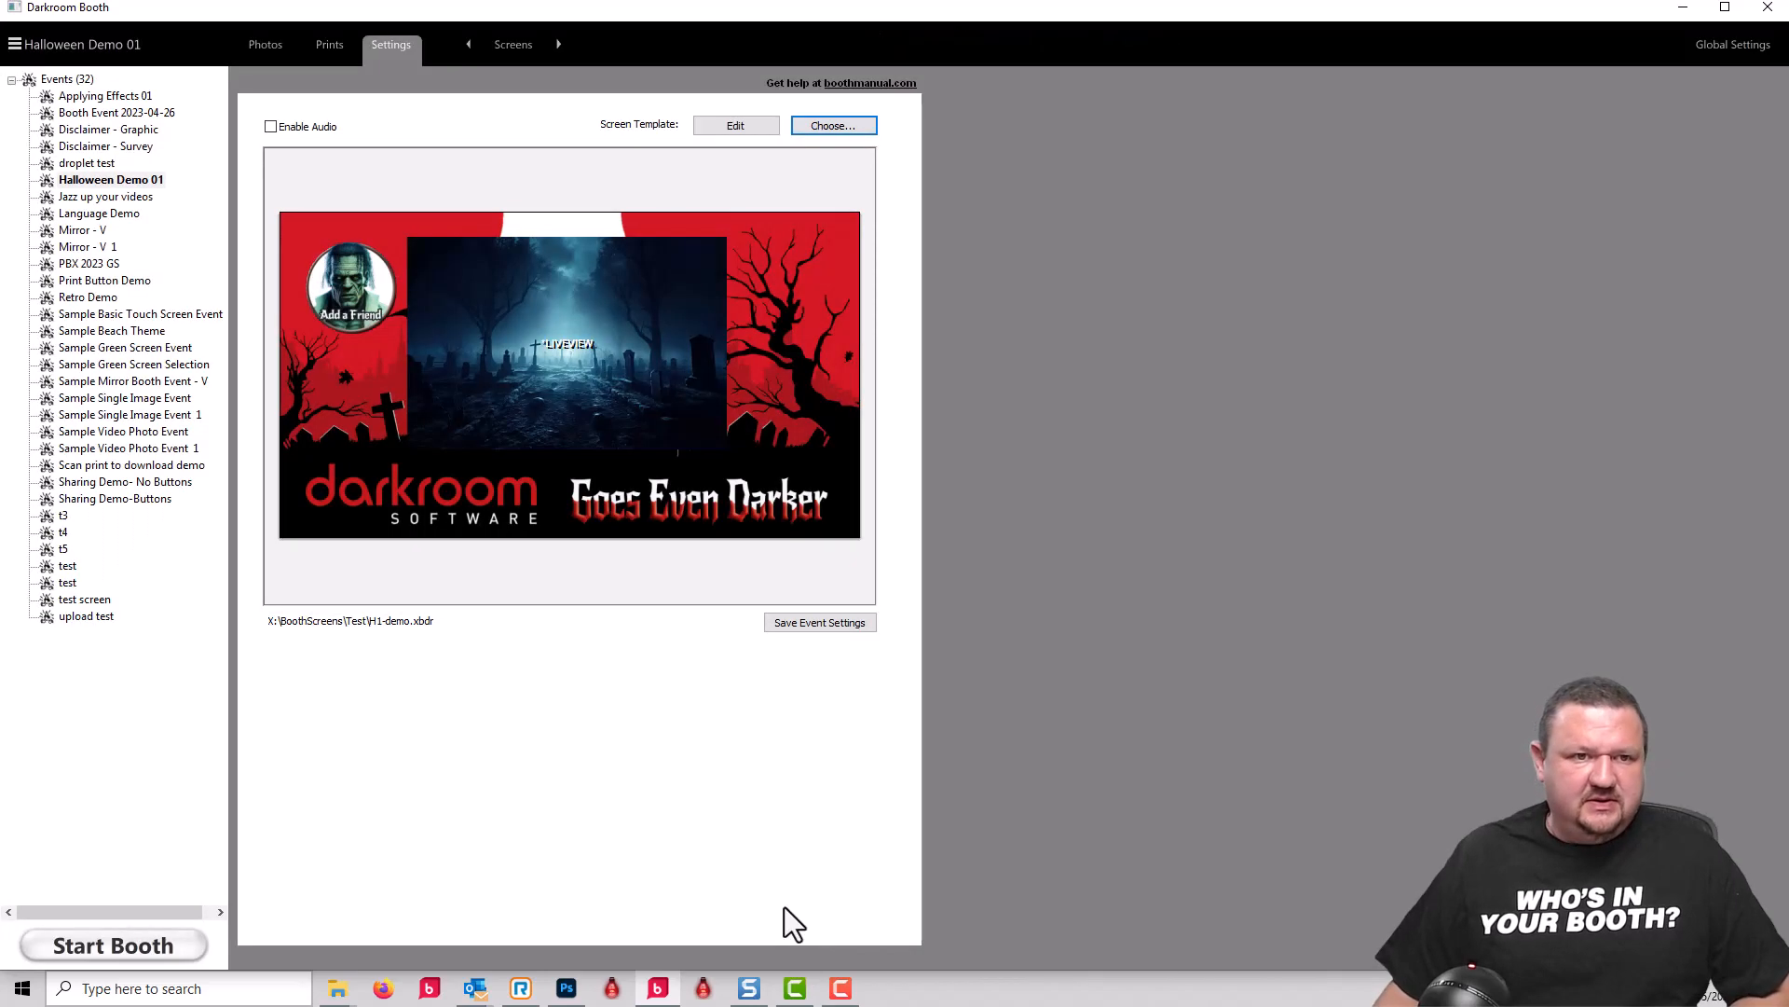
Step: From the event's output settings, create a new 4x6 horizontal print template with the description "h1 demo"
click(510, 46)
click(669, 121)
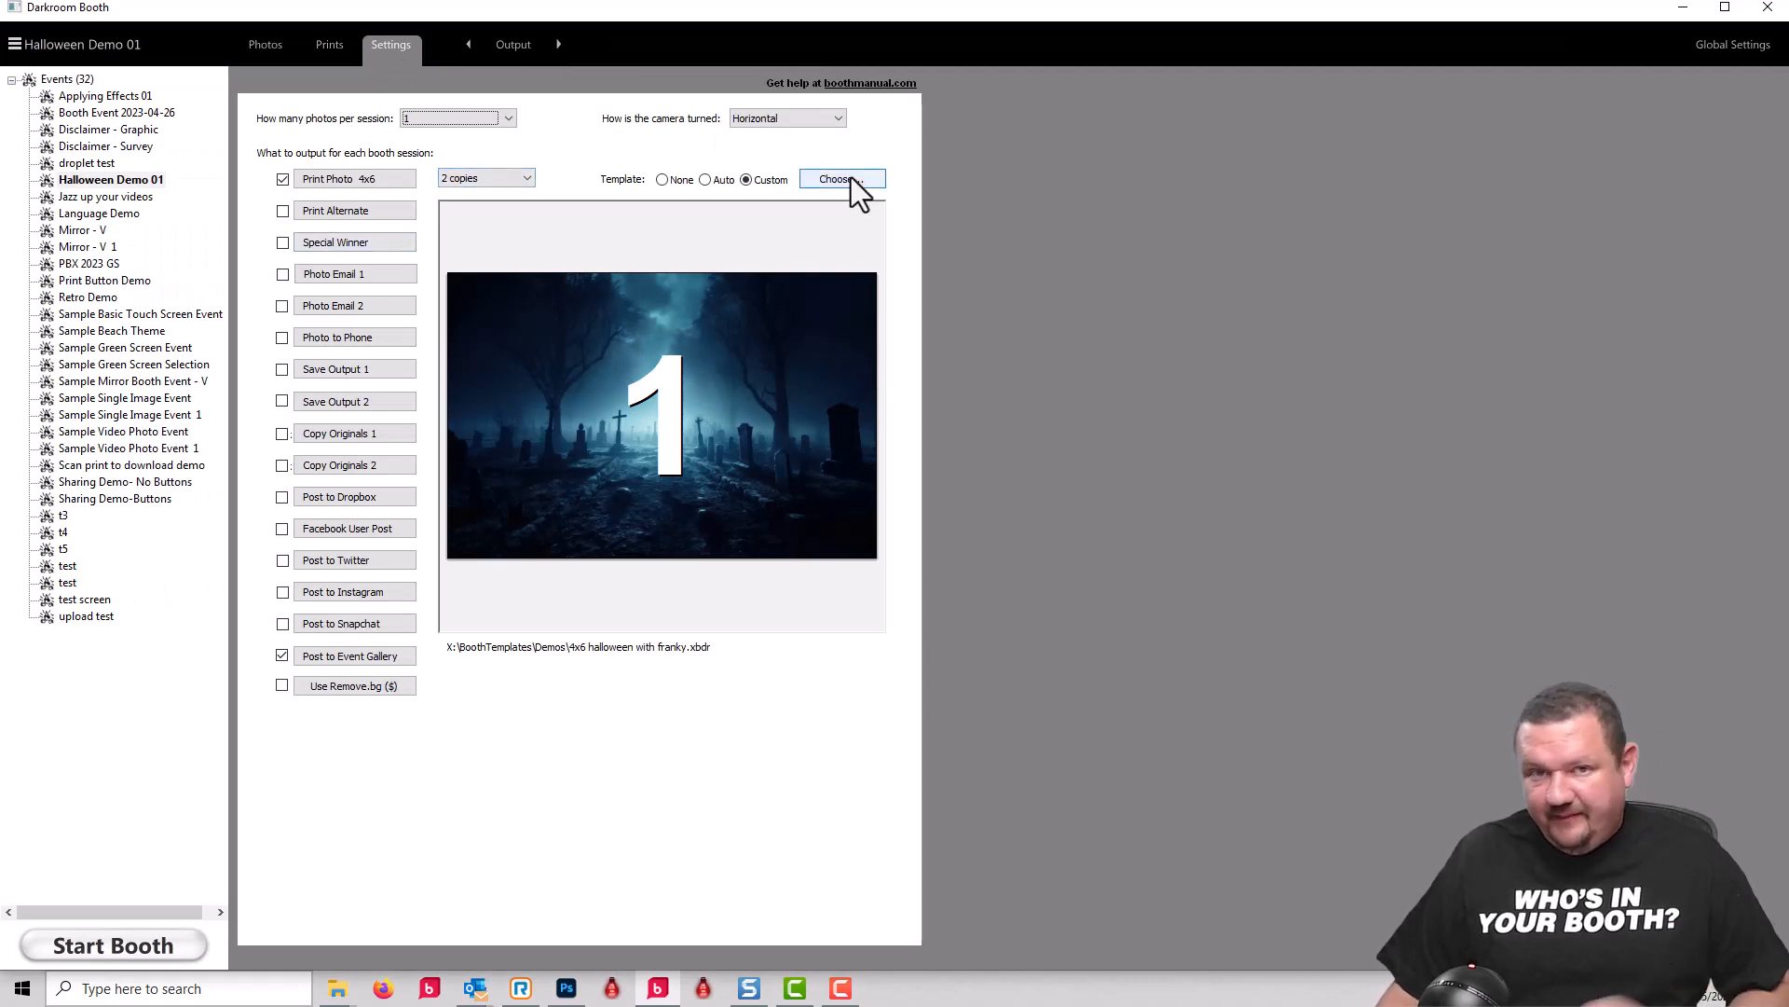
click(851, 178)
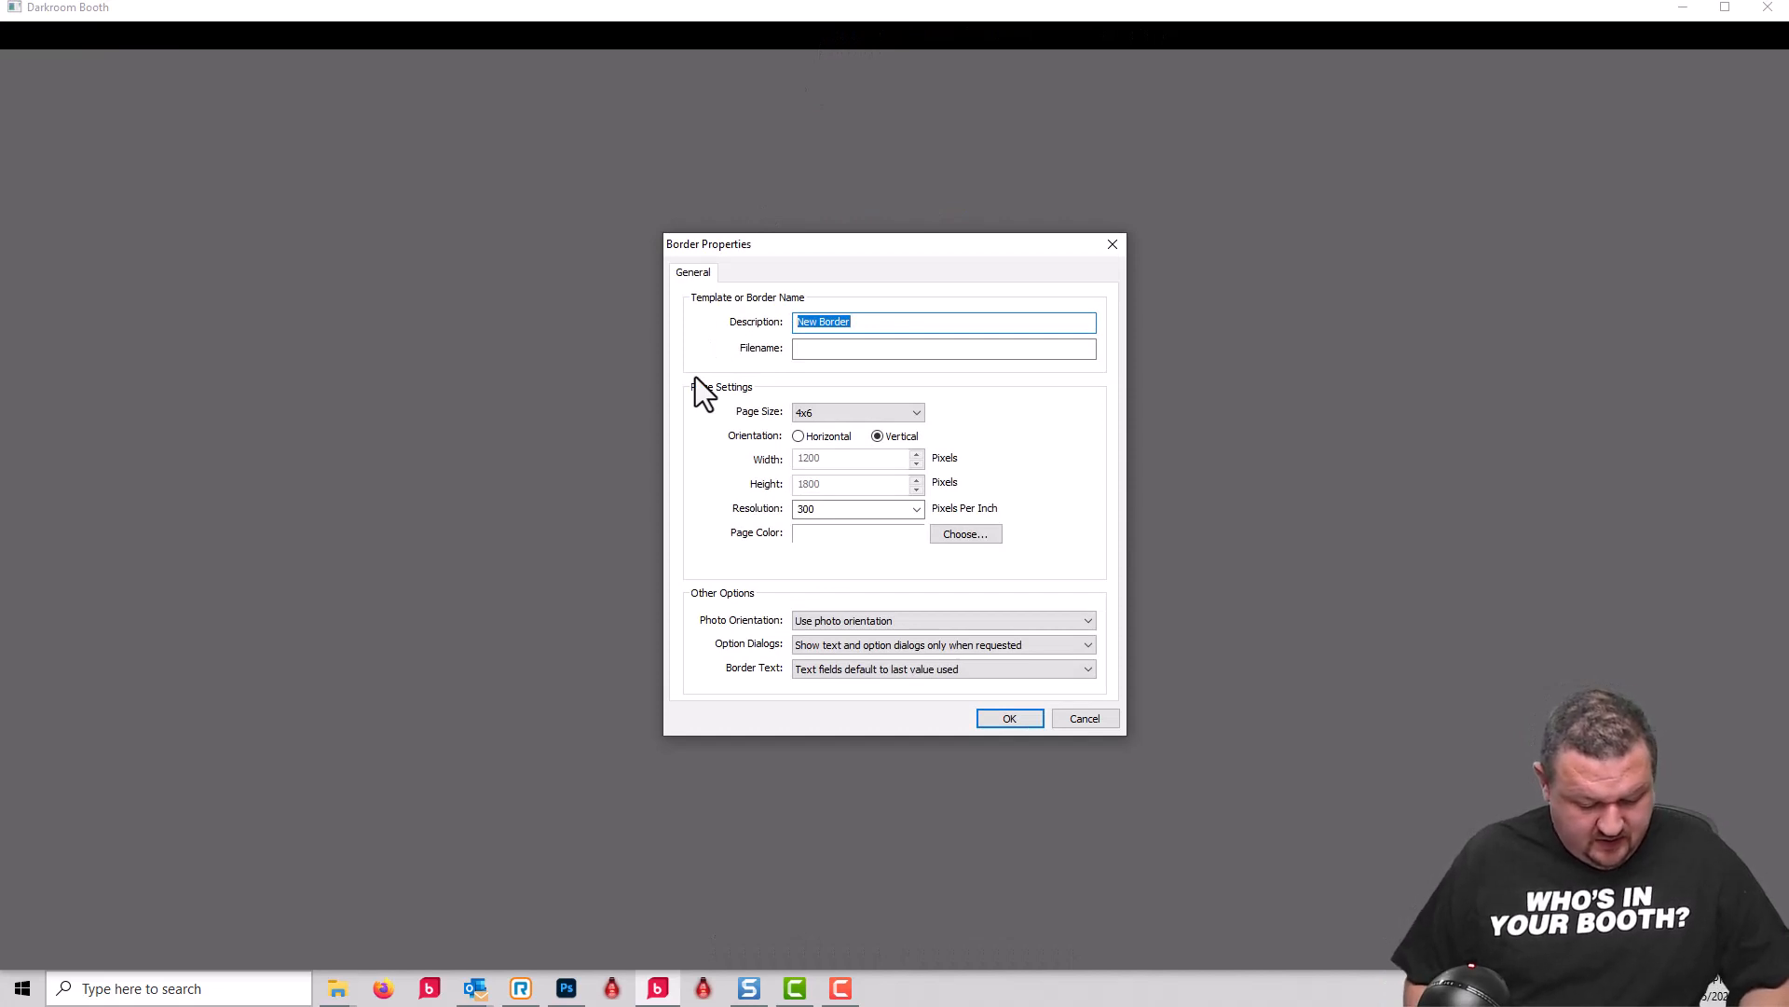
text(h1 demo)
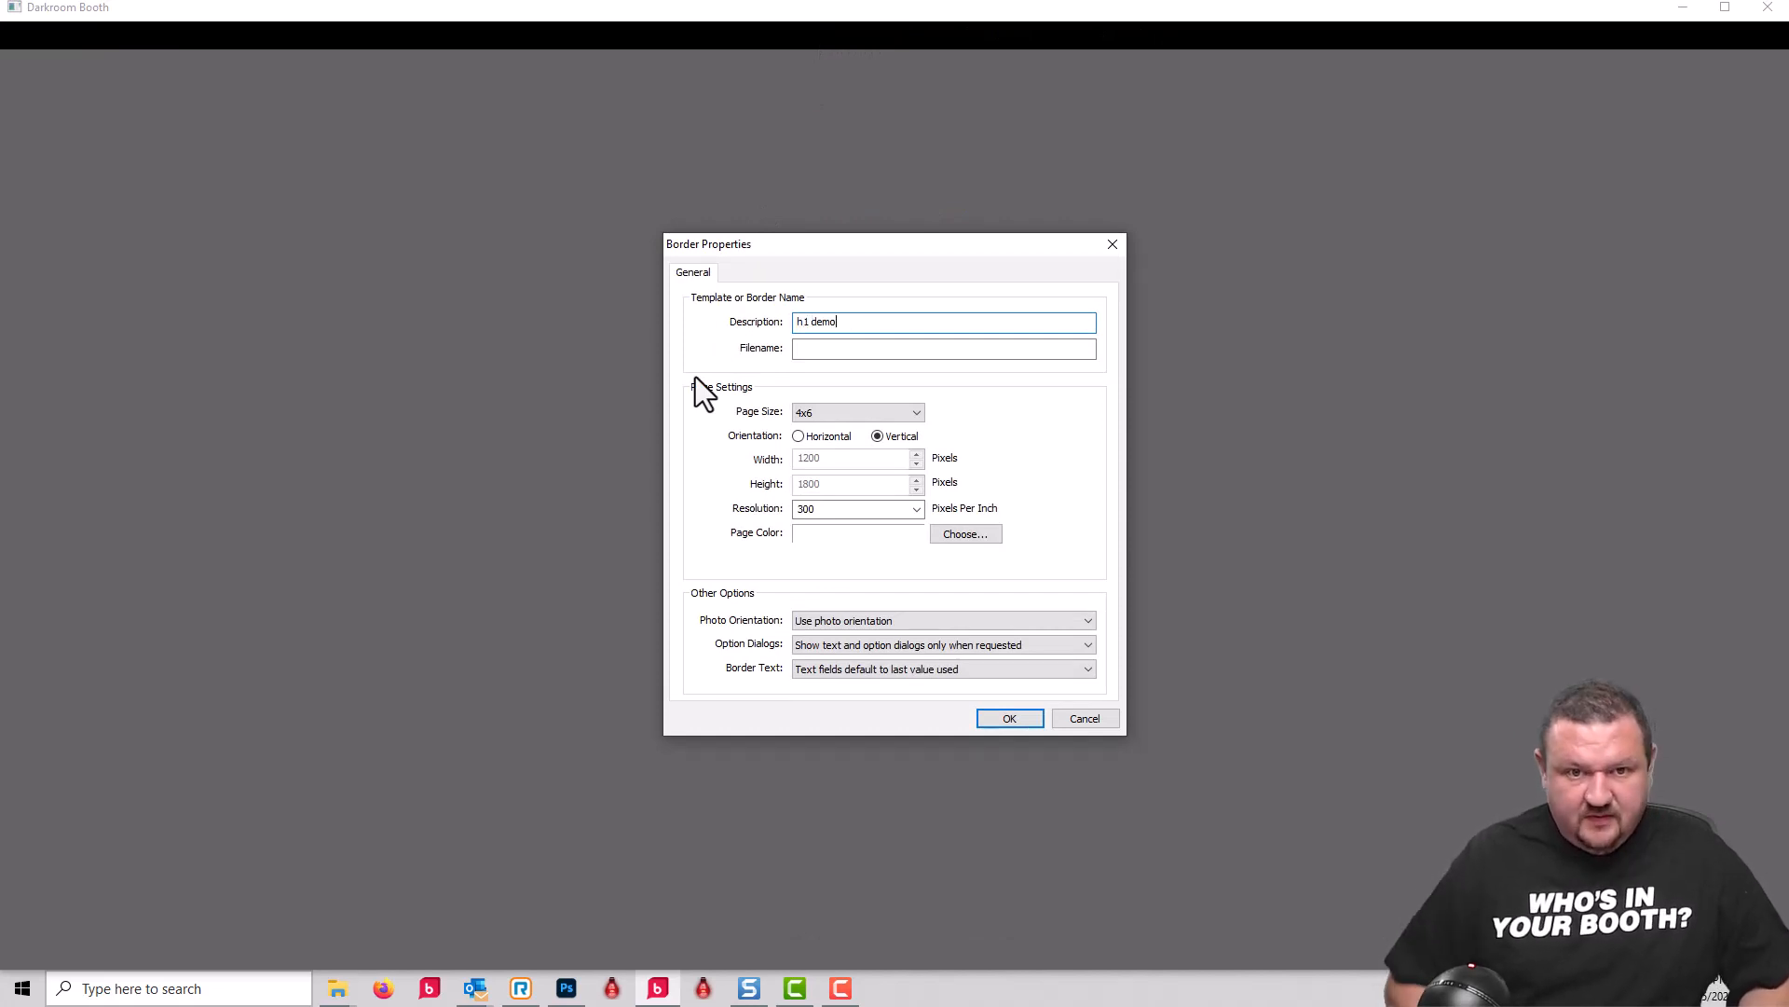
click(809, 438)
click(1000, 720)
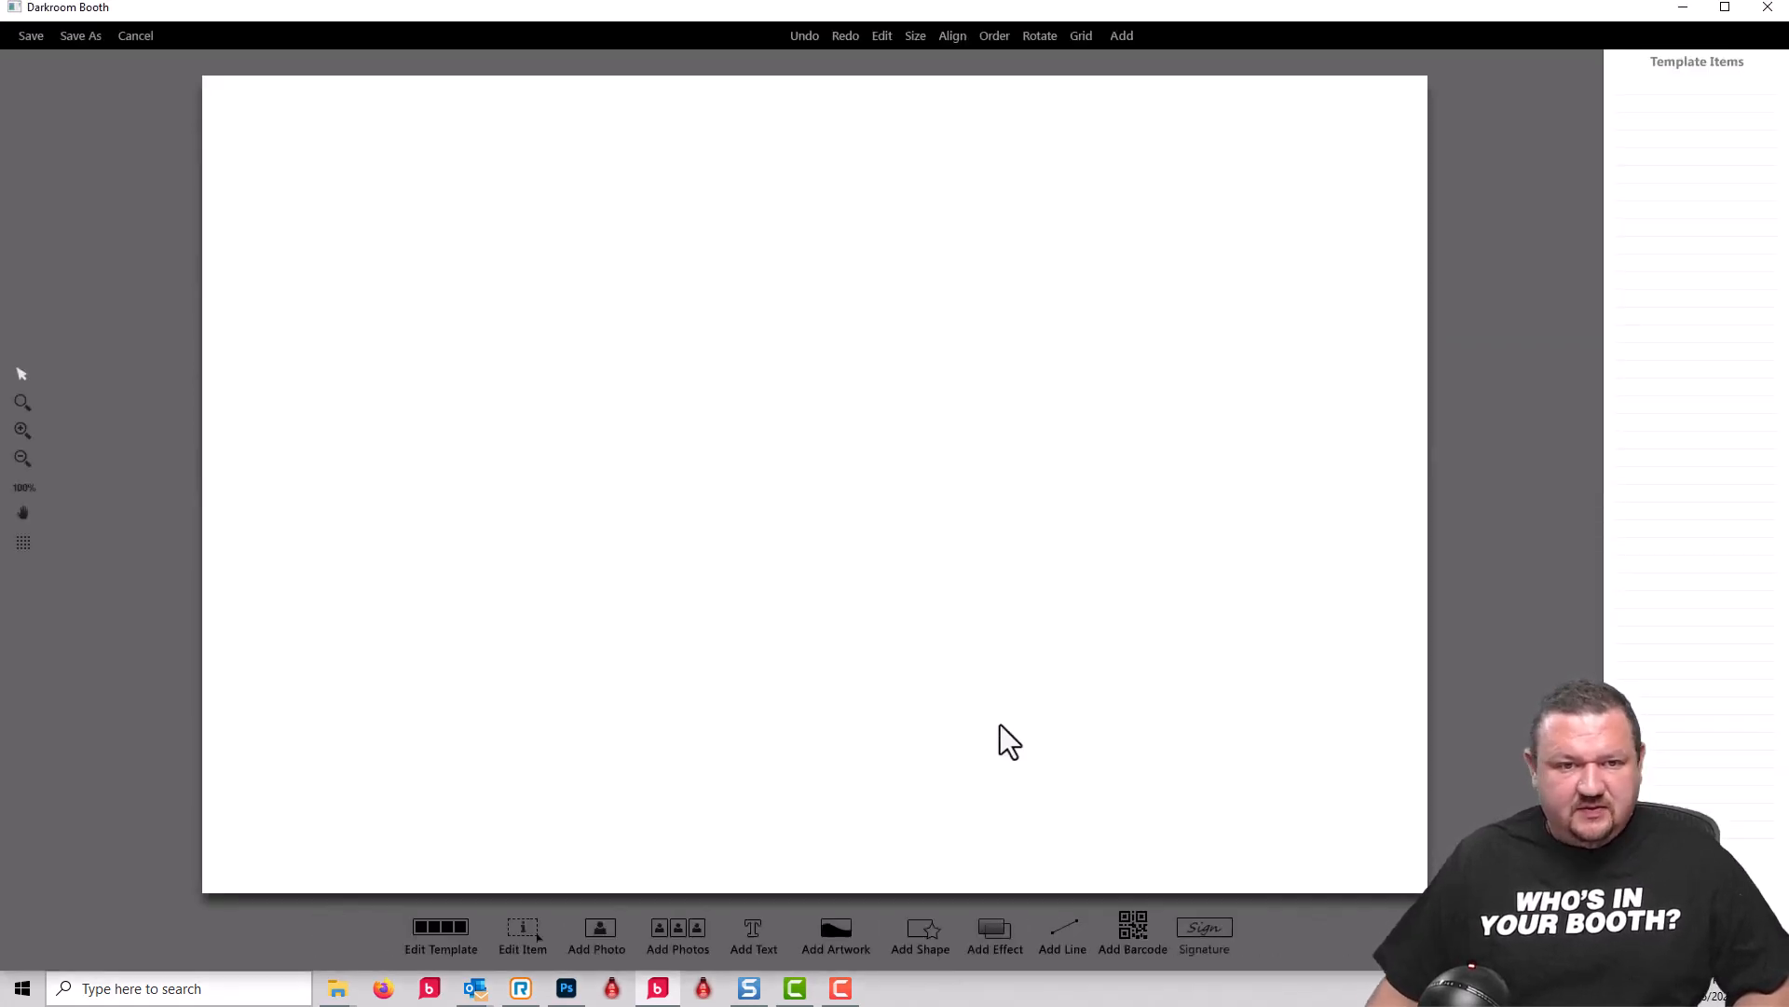
Step: Add the picture 4x6 halloweenbackground.jpg from the desktop's demo files folder as the print template's background artwork
click(836, 930)
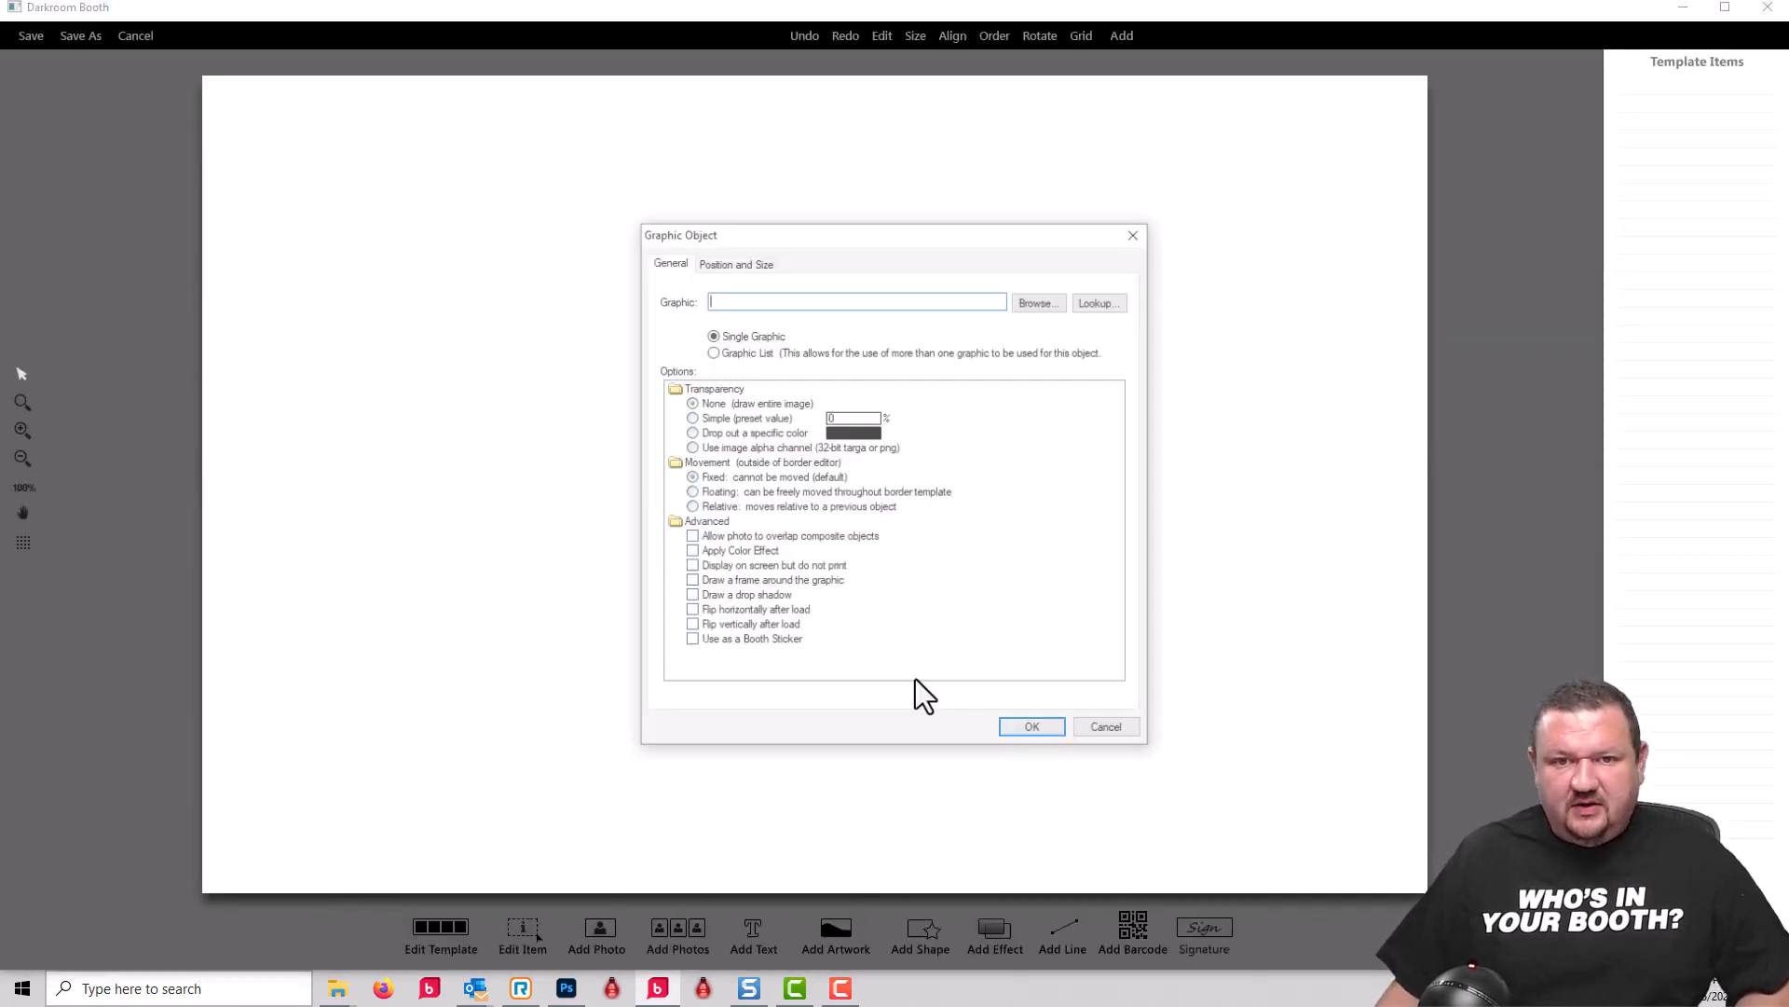
click(1035, 301)
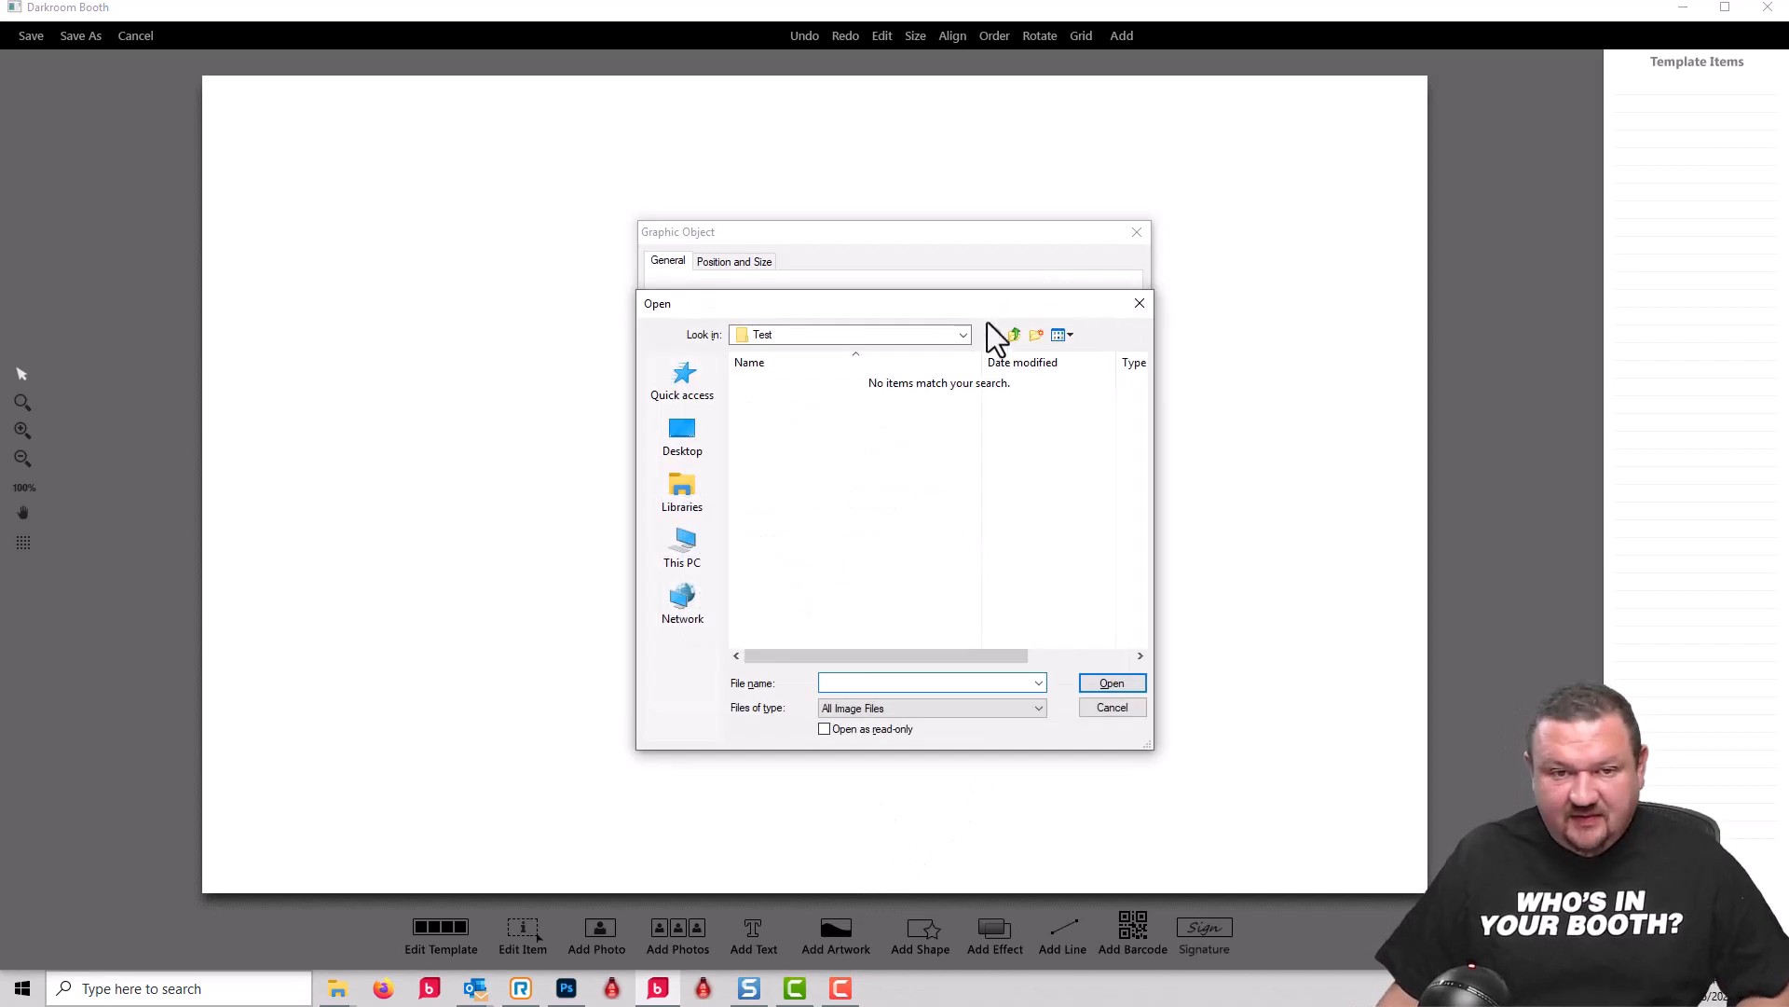
click(685, 440)
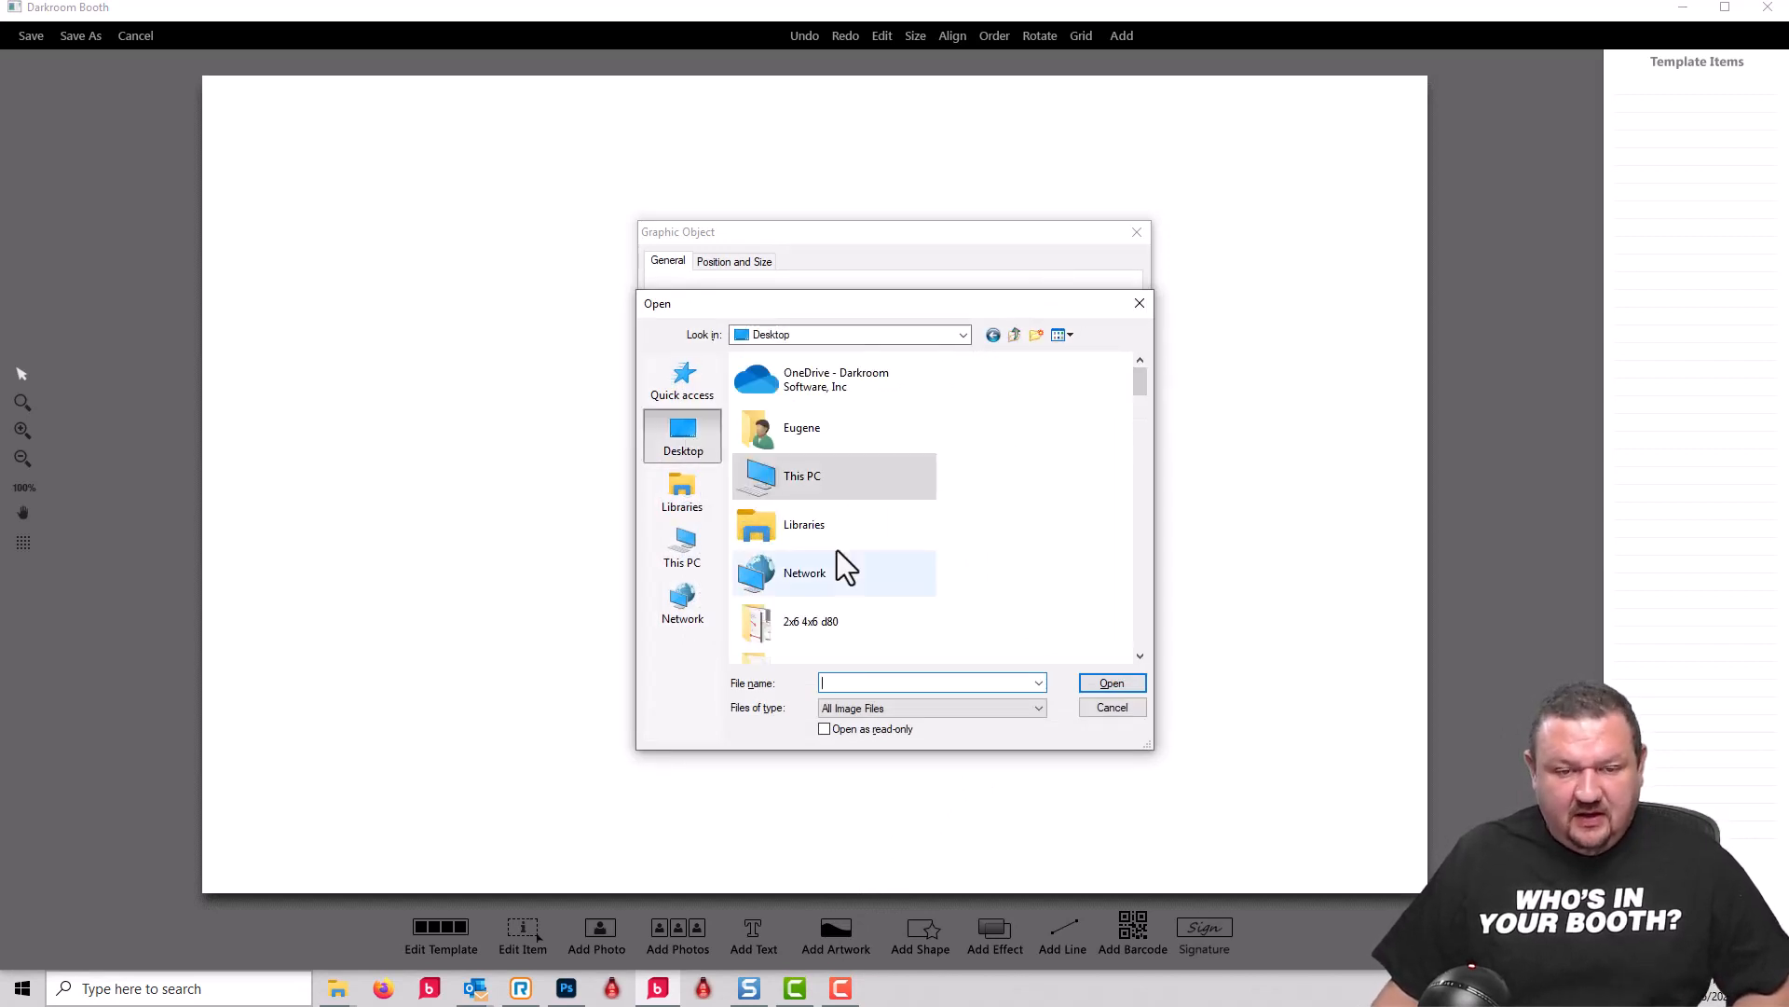
scroll(837, 549, down, 2)
scroll(812, 486, down, 3)
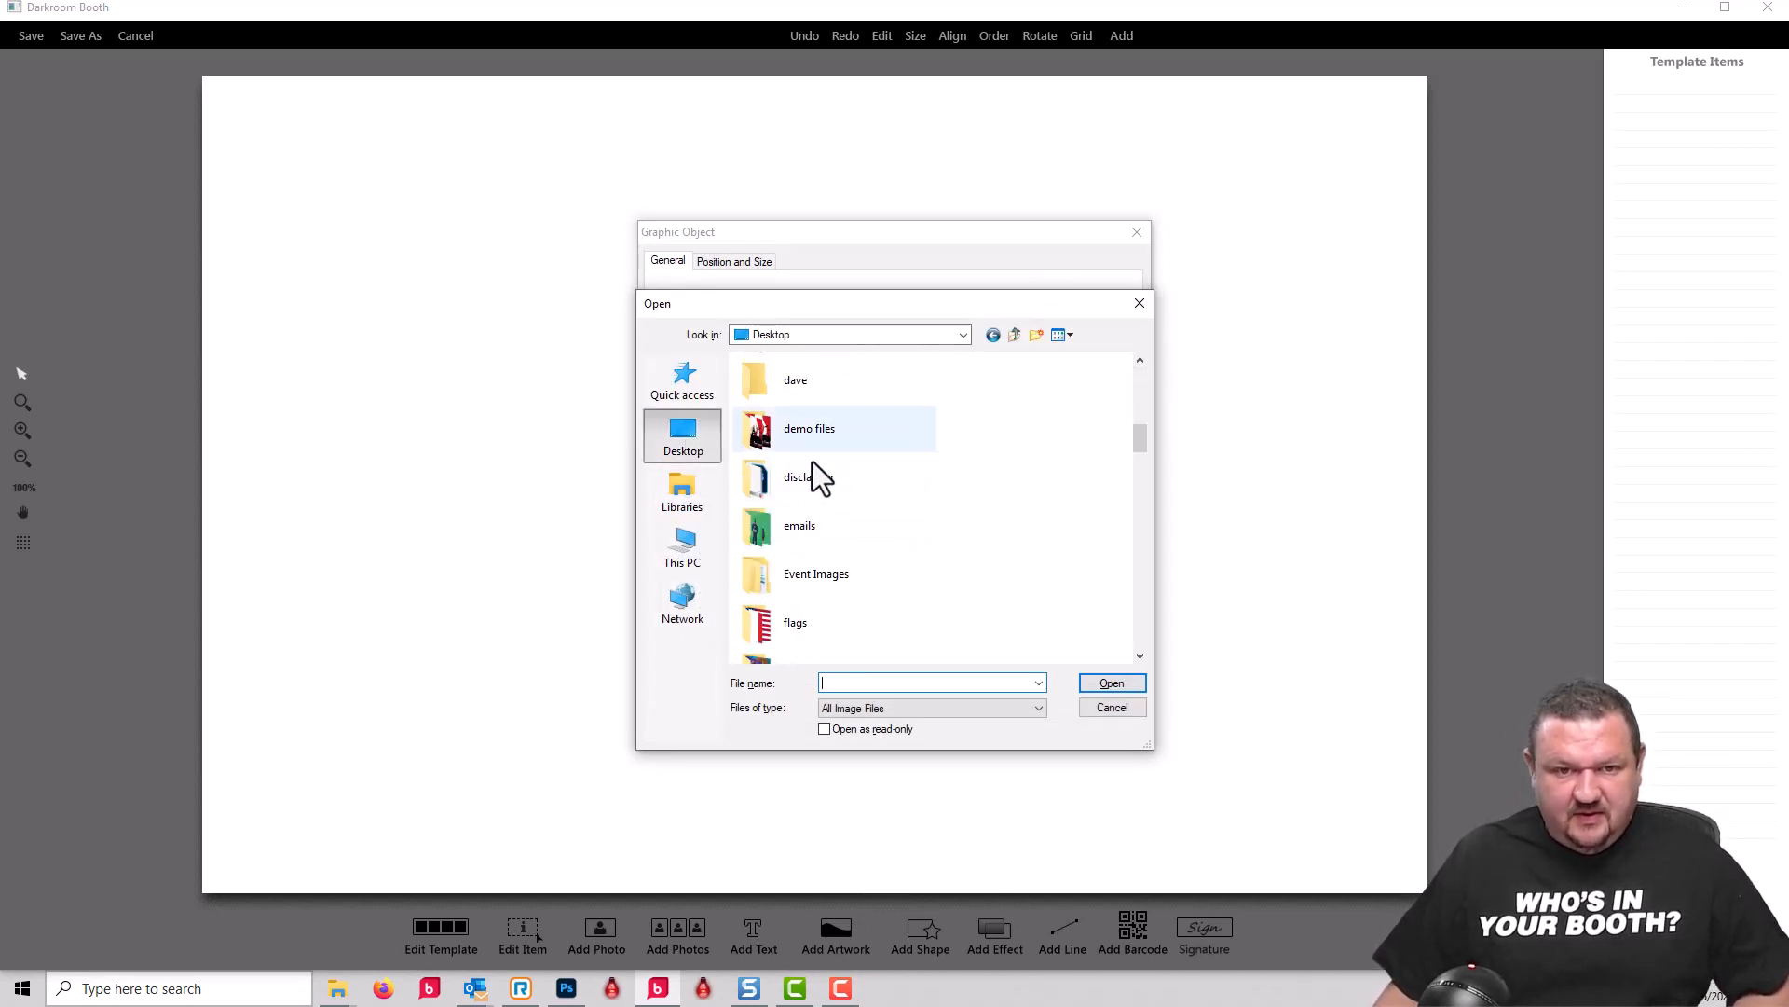
double_click(817, 438)
click(906, 412)
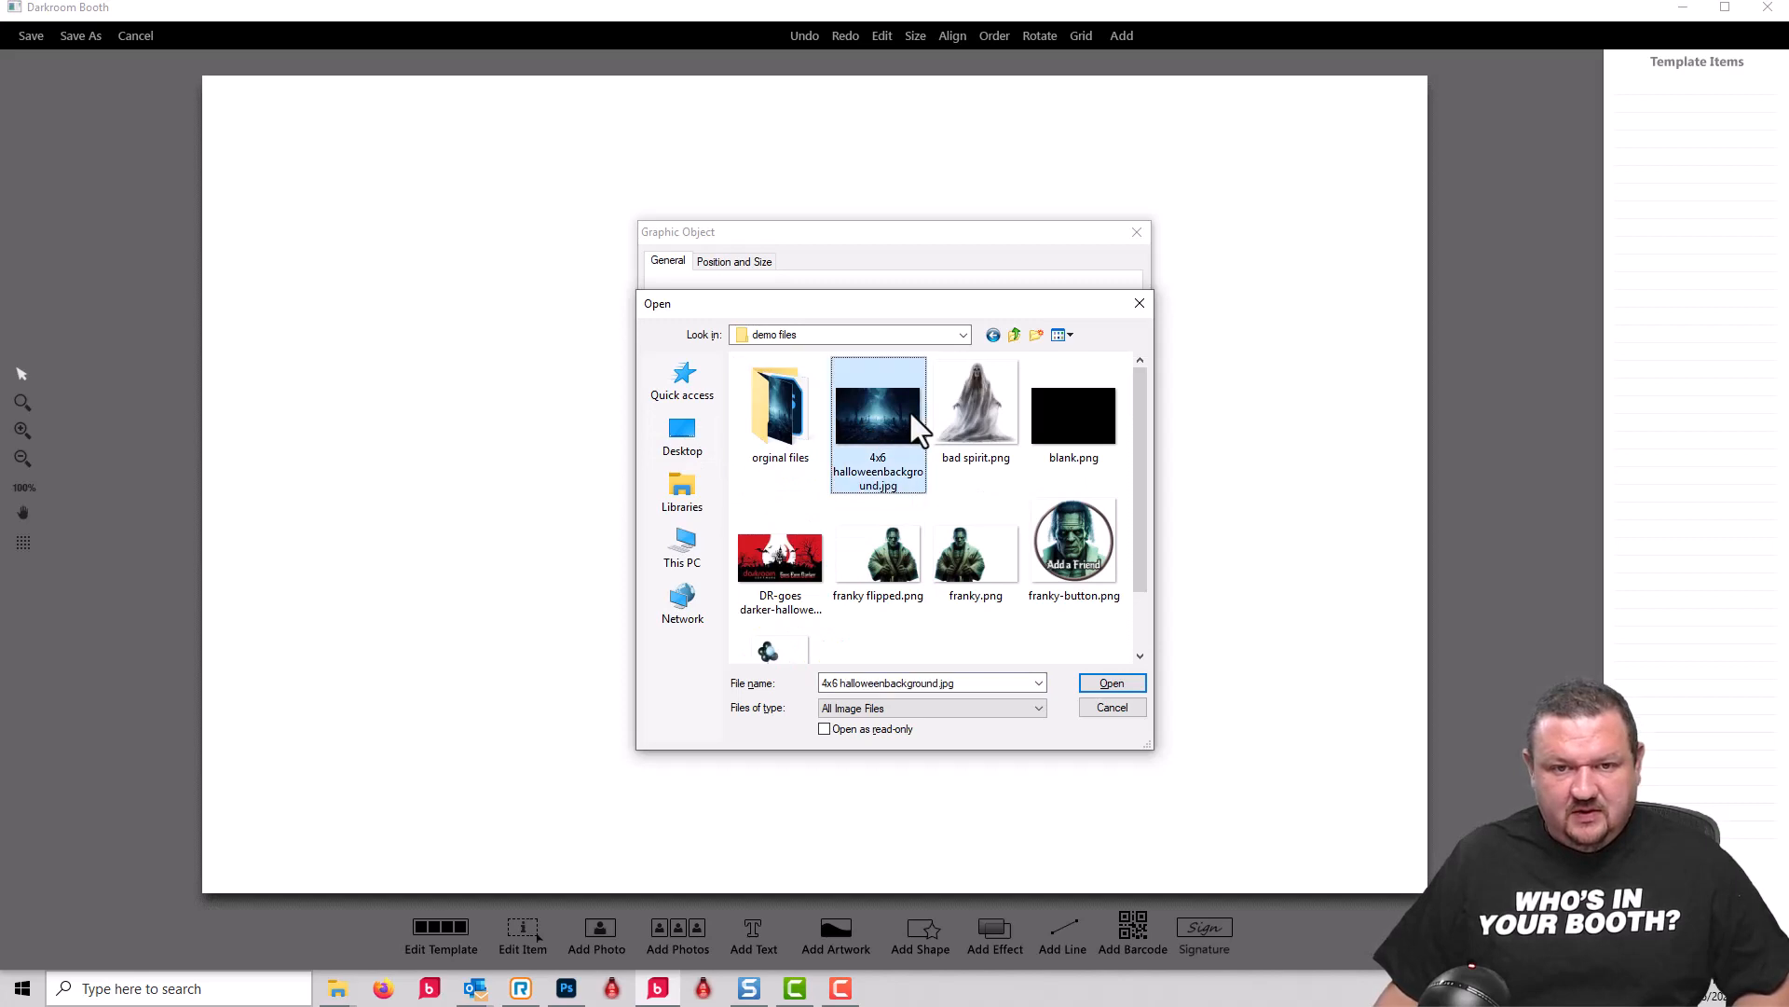
click(1112, 683)
click(1033, 730)
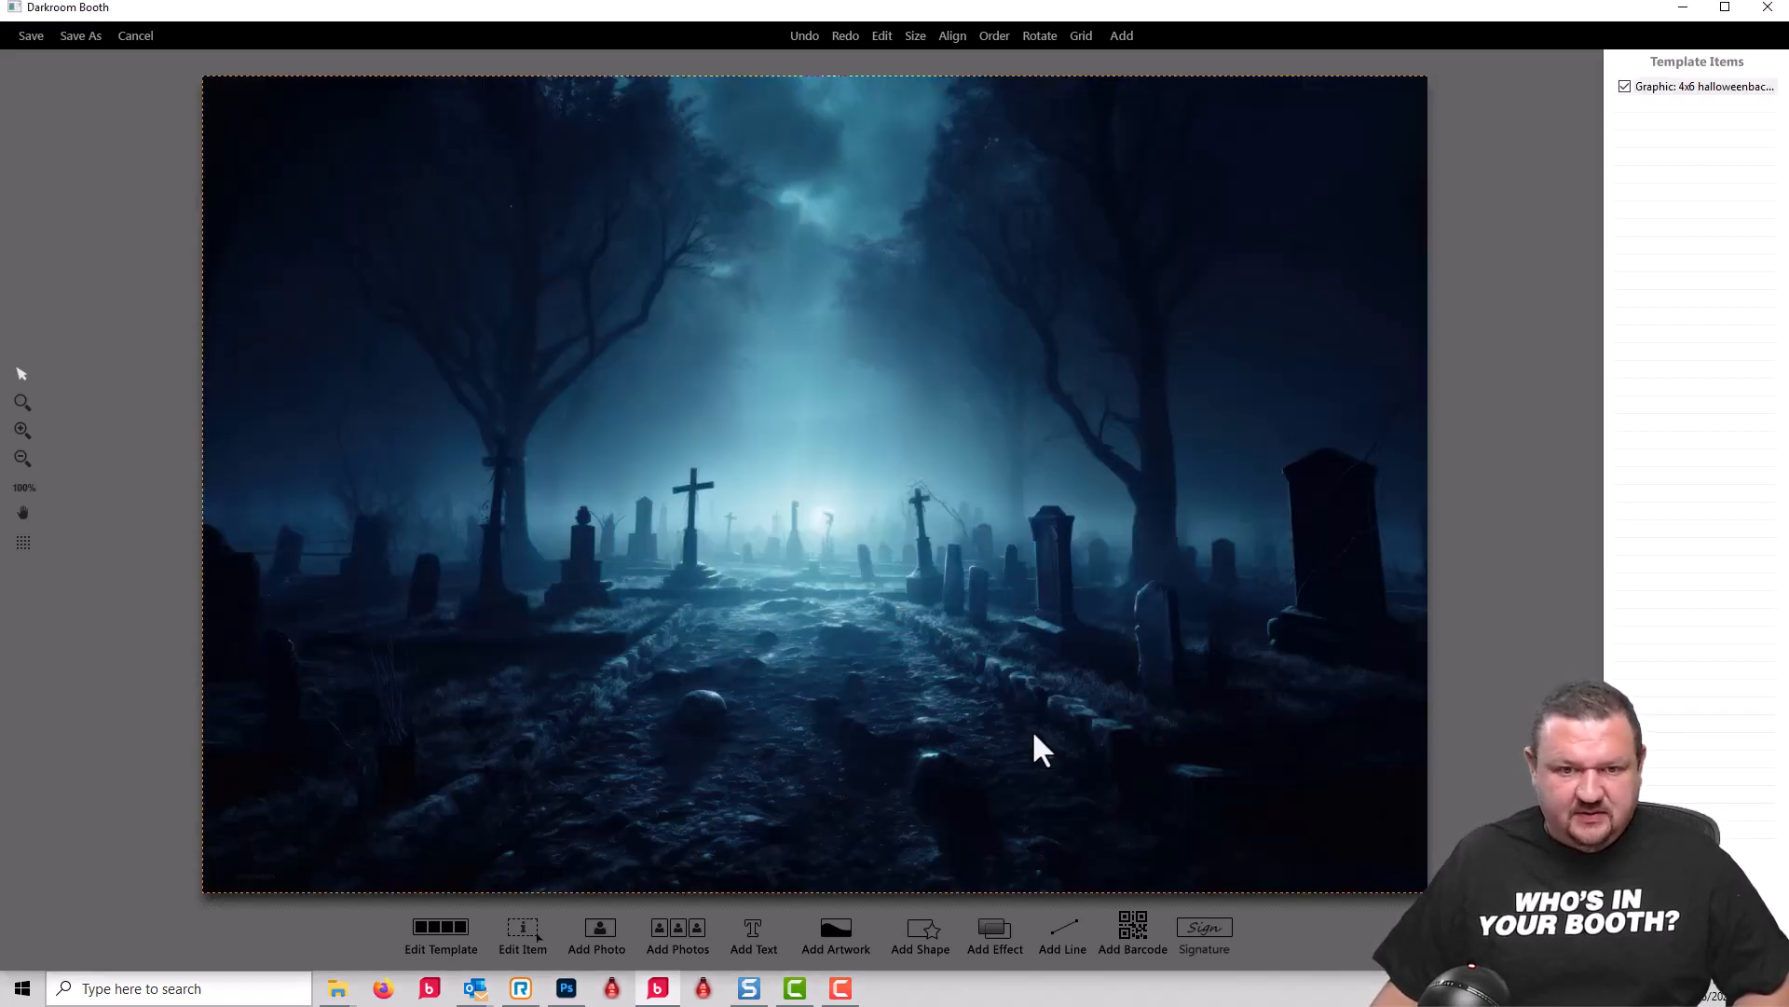
Step: Start another artwork item that uses a graphic list, and name the list "friend"
click(832, 923)
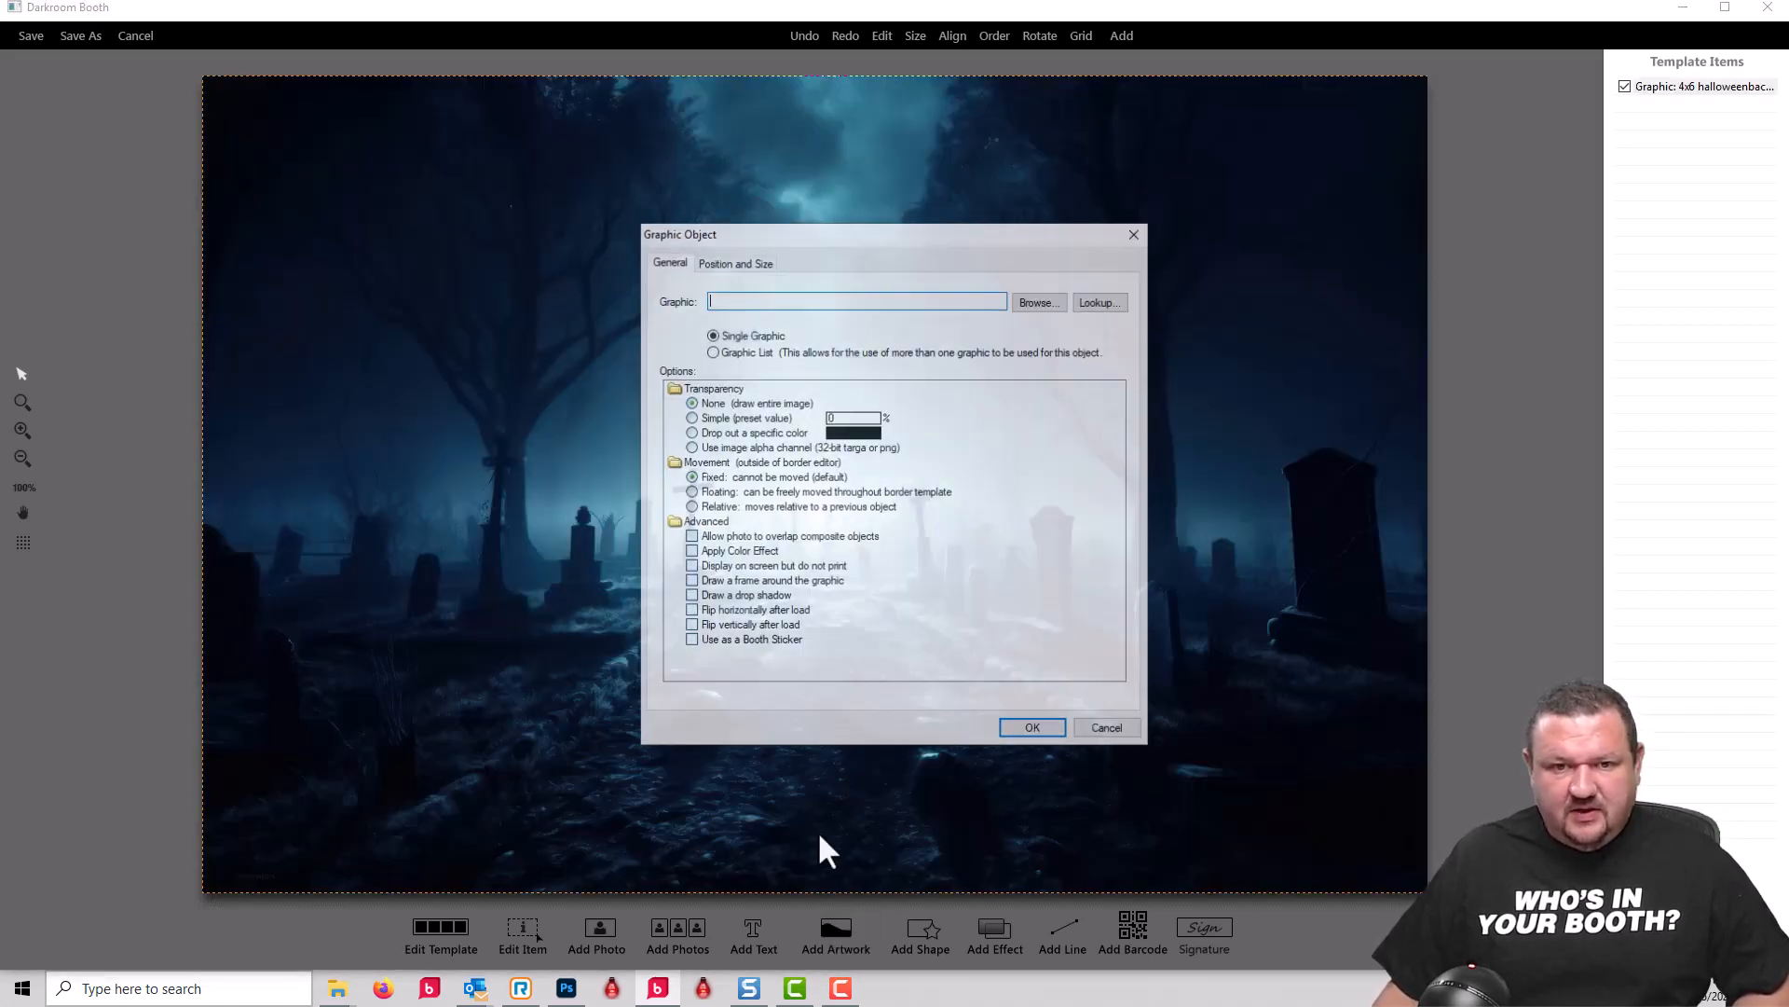
click(747, 353)
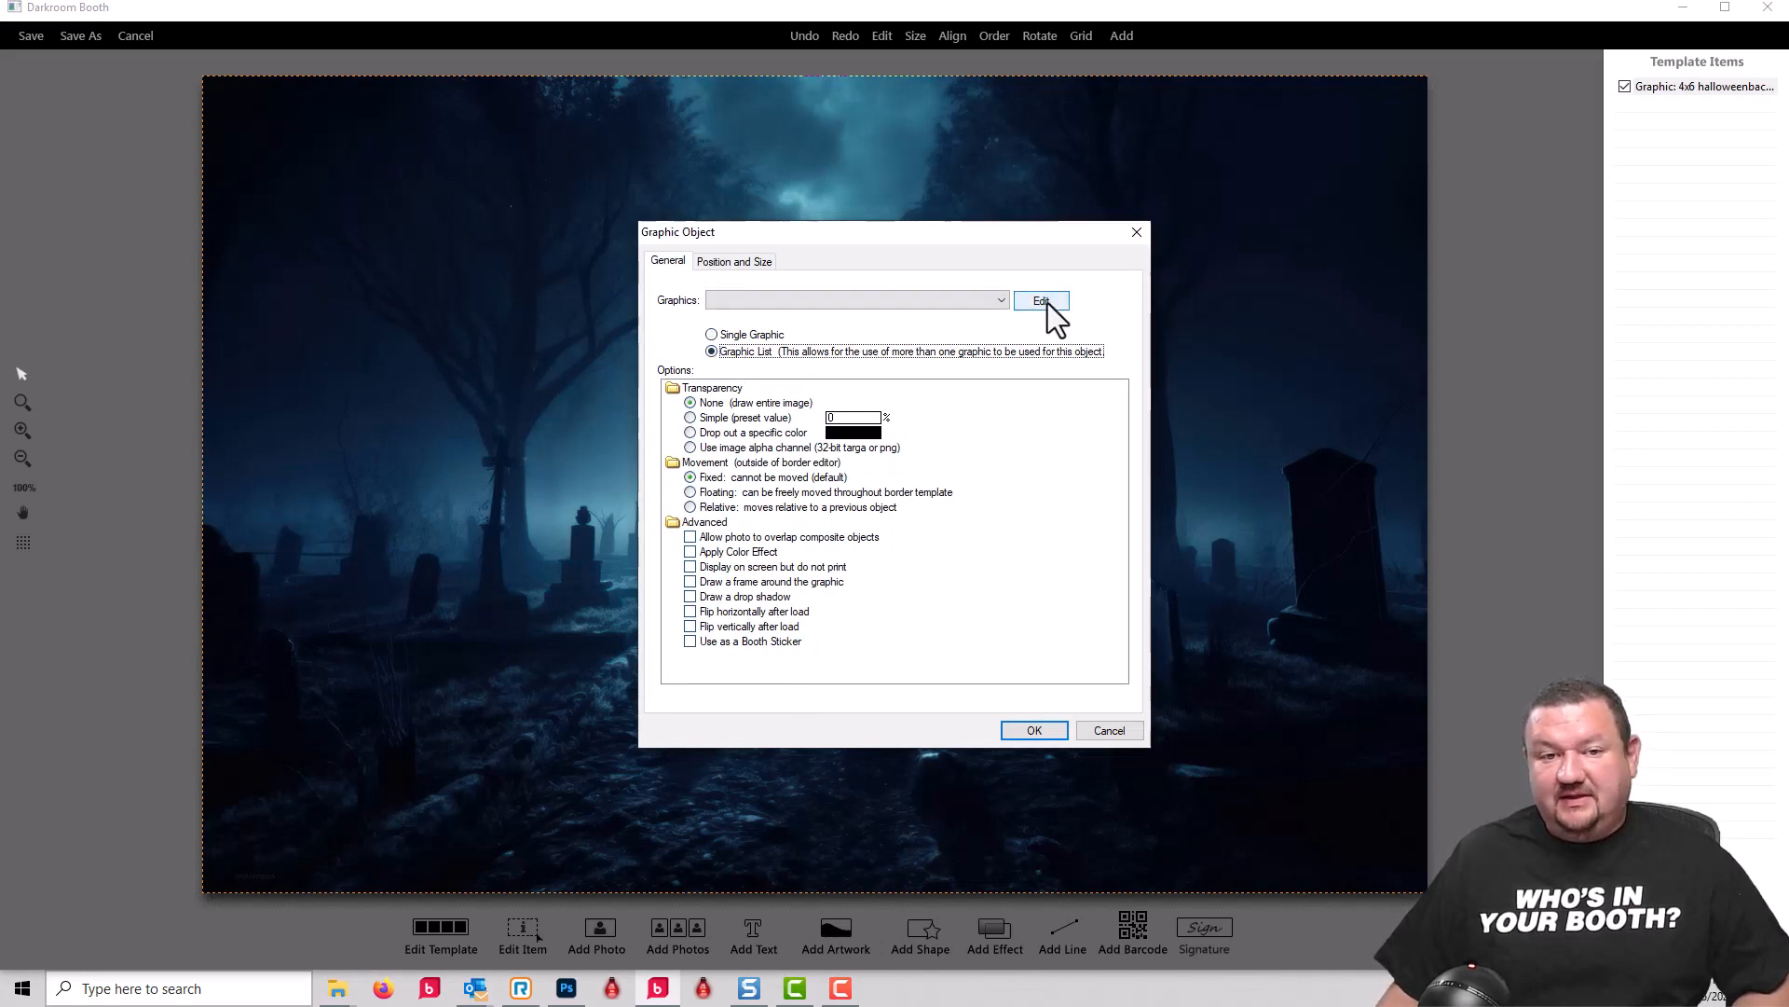
click(1044, 301)
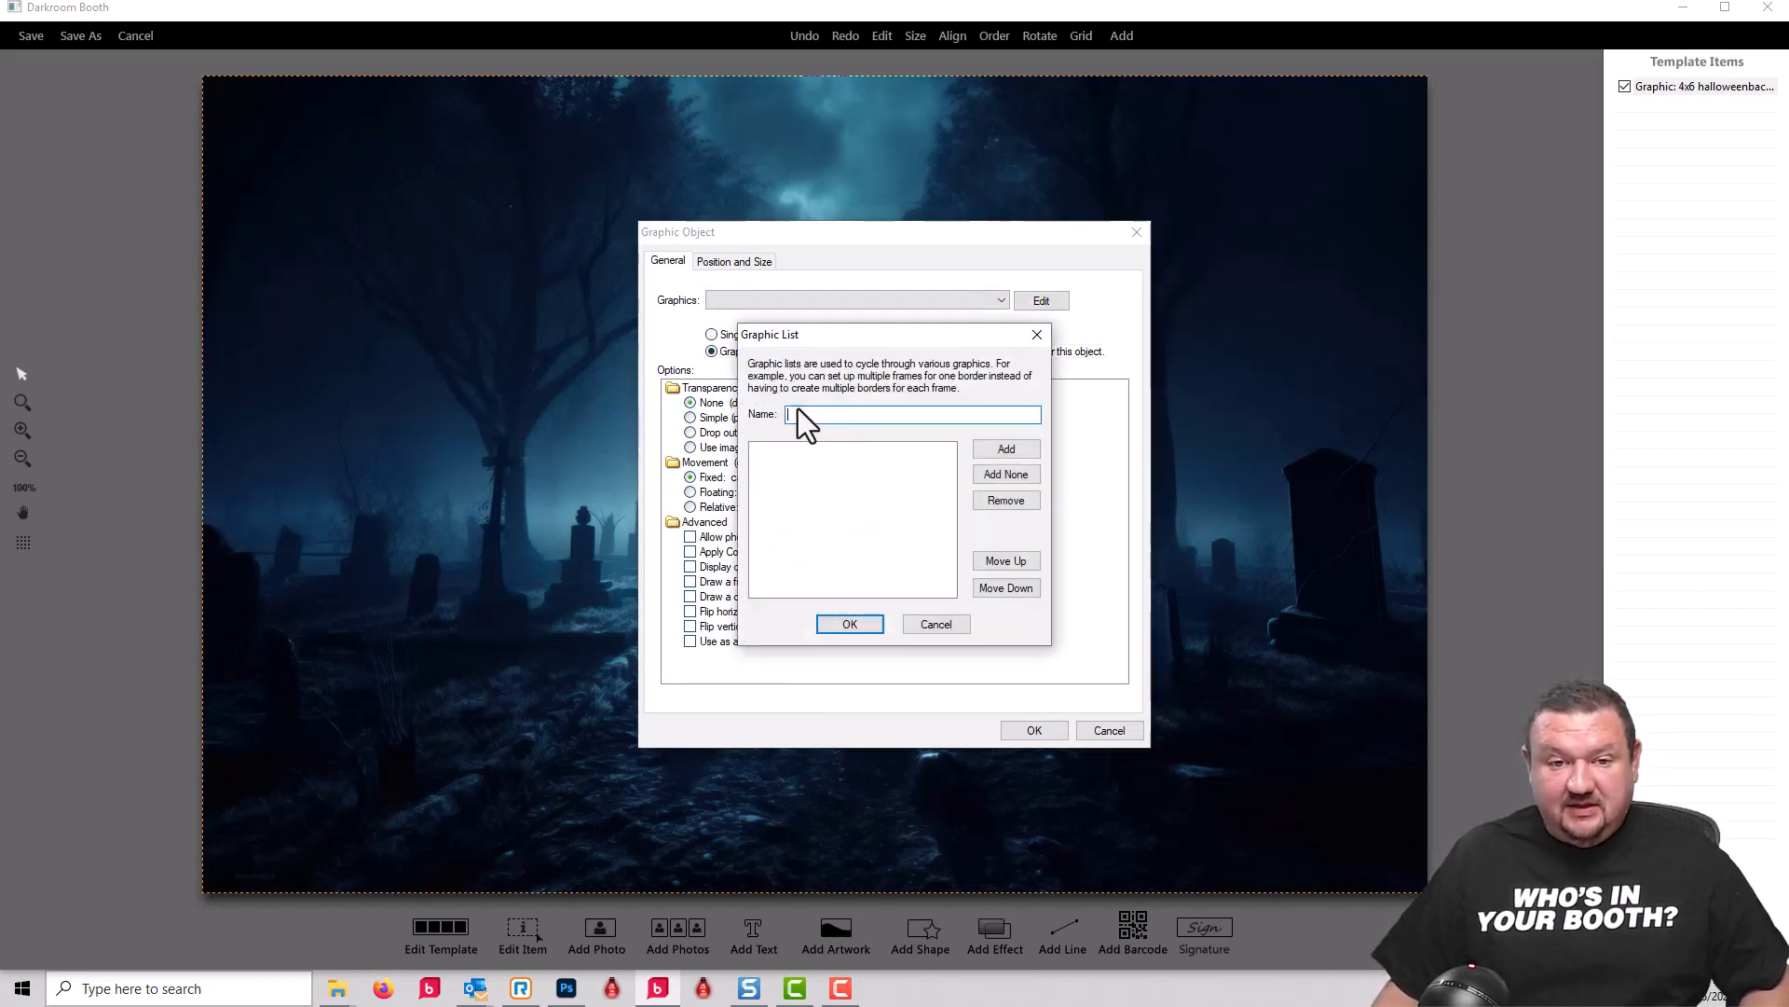
text(fri)
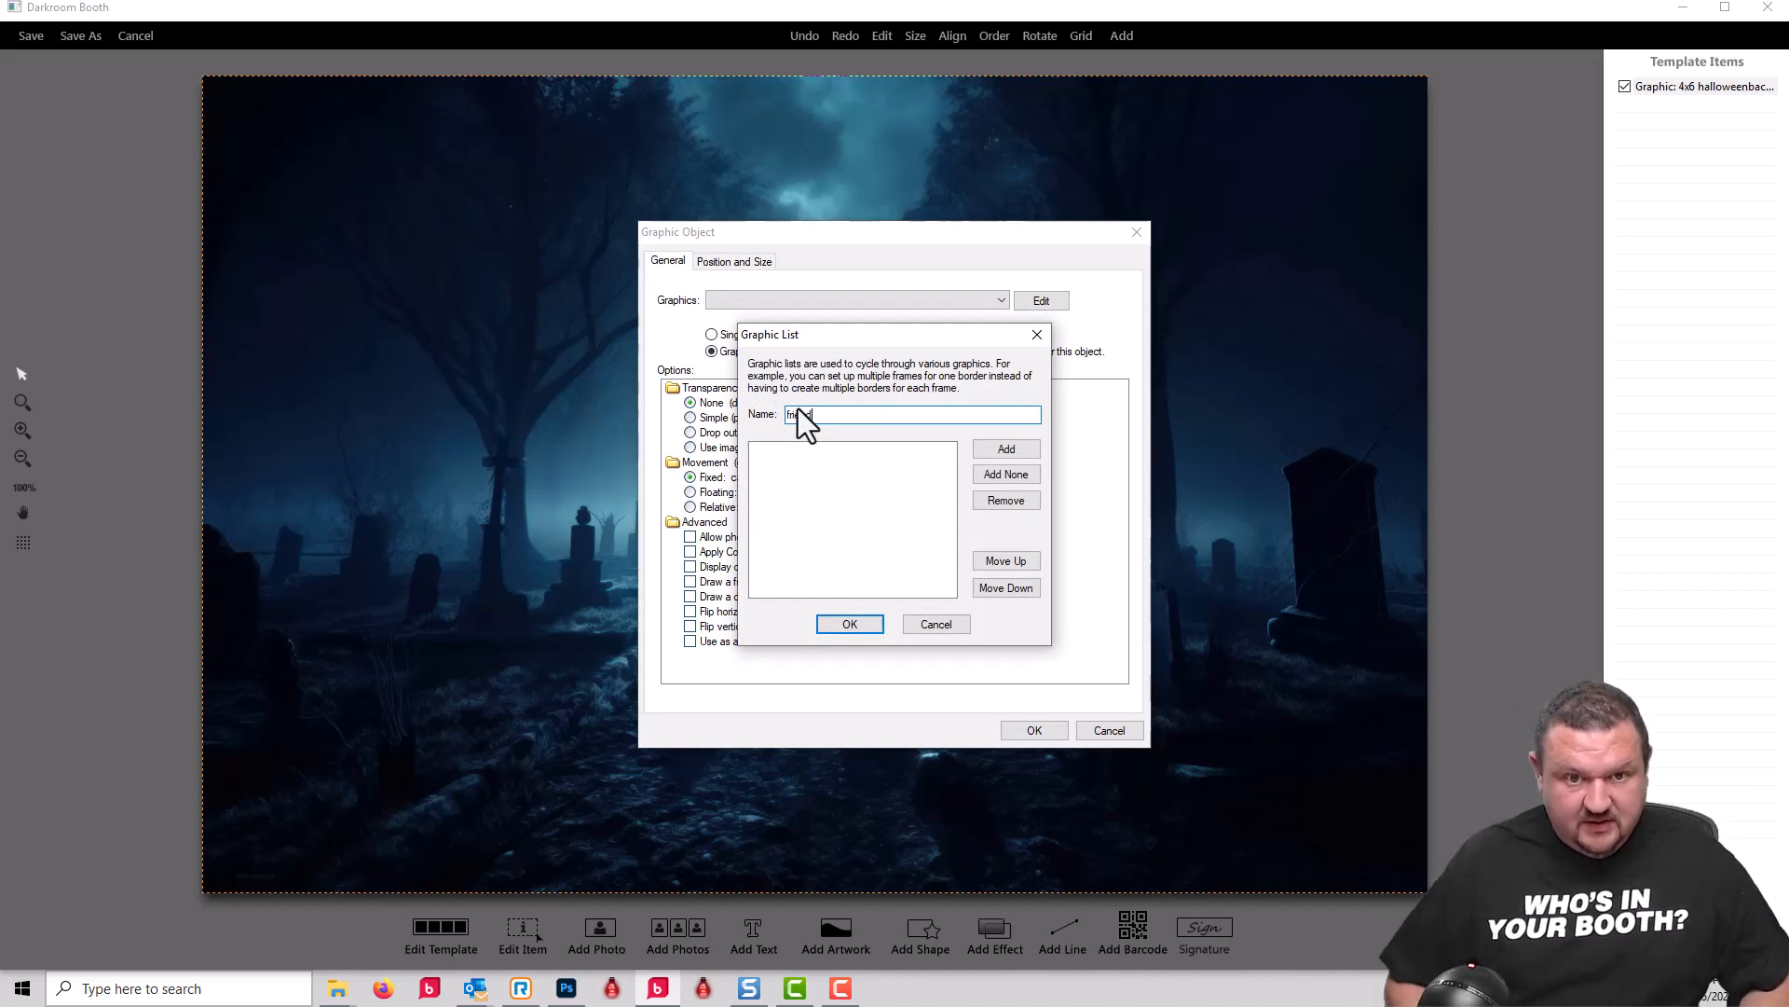
text(end)
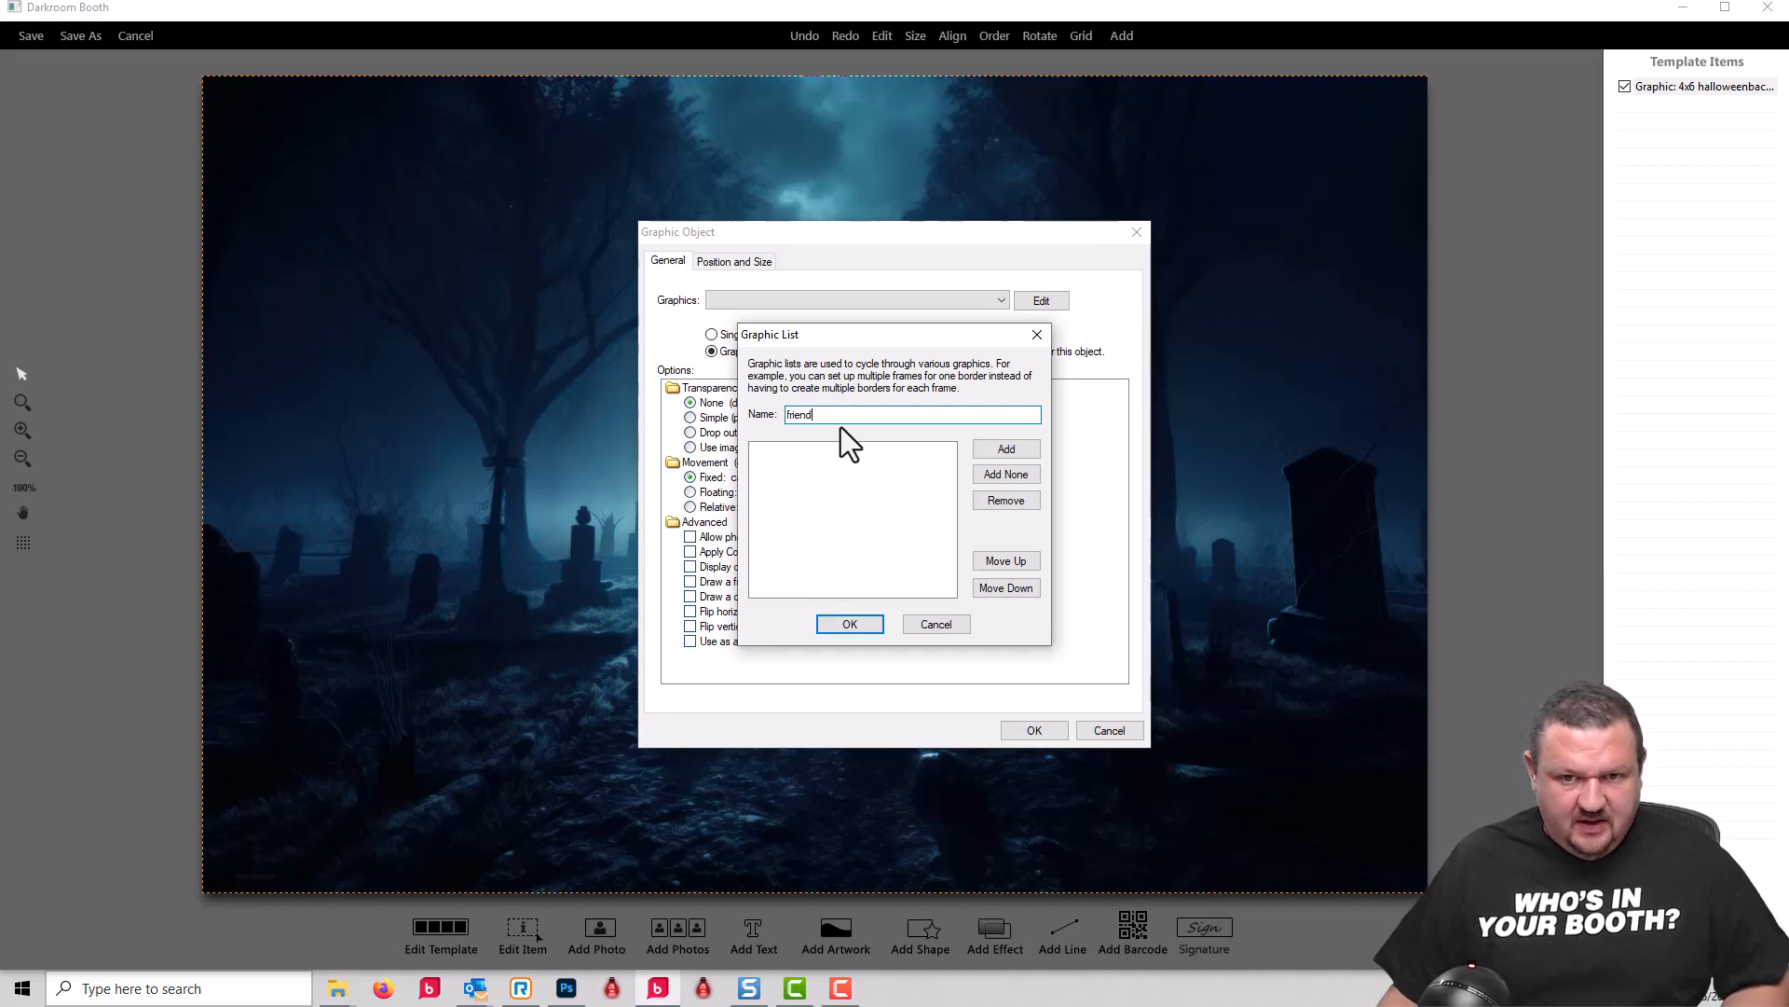
Step: Fill the friend list with blank.png and franky flipped.png from the demo files folder and place it on the template
click(1010, 449)
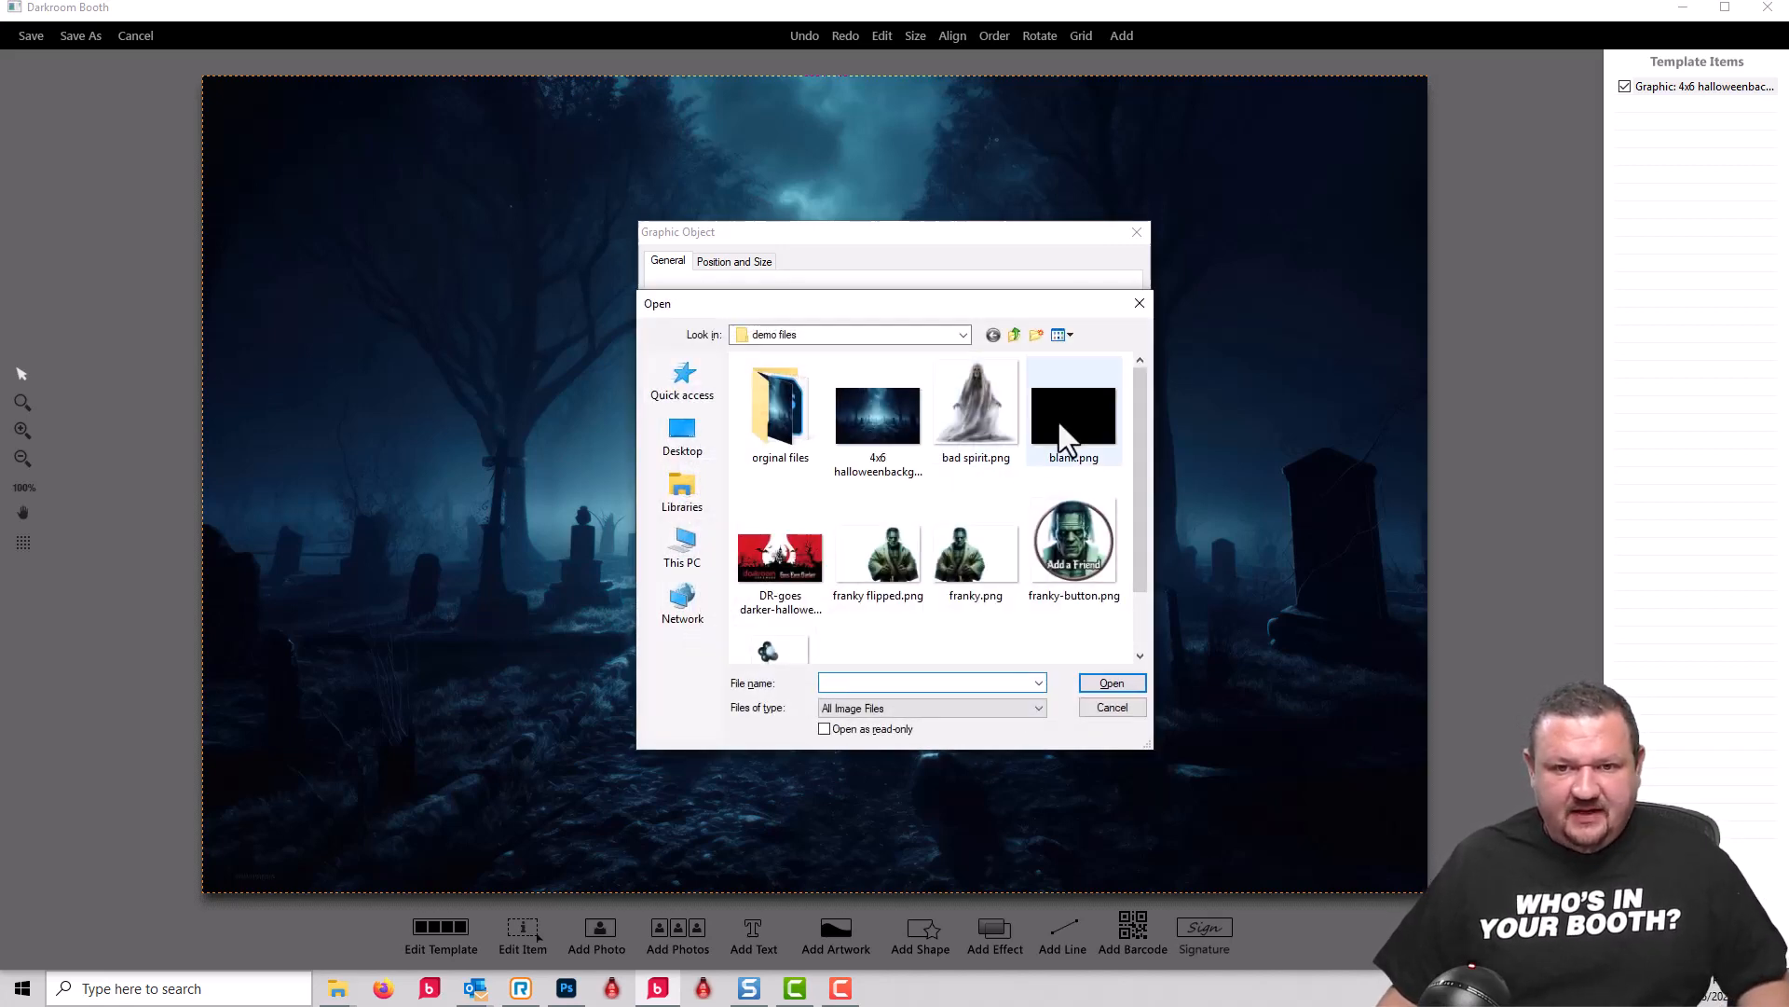
click(1065, 438)
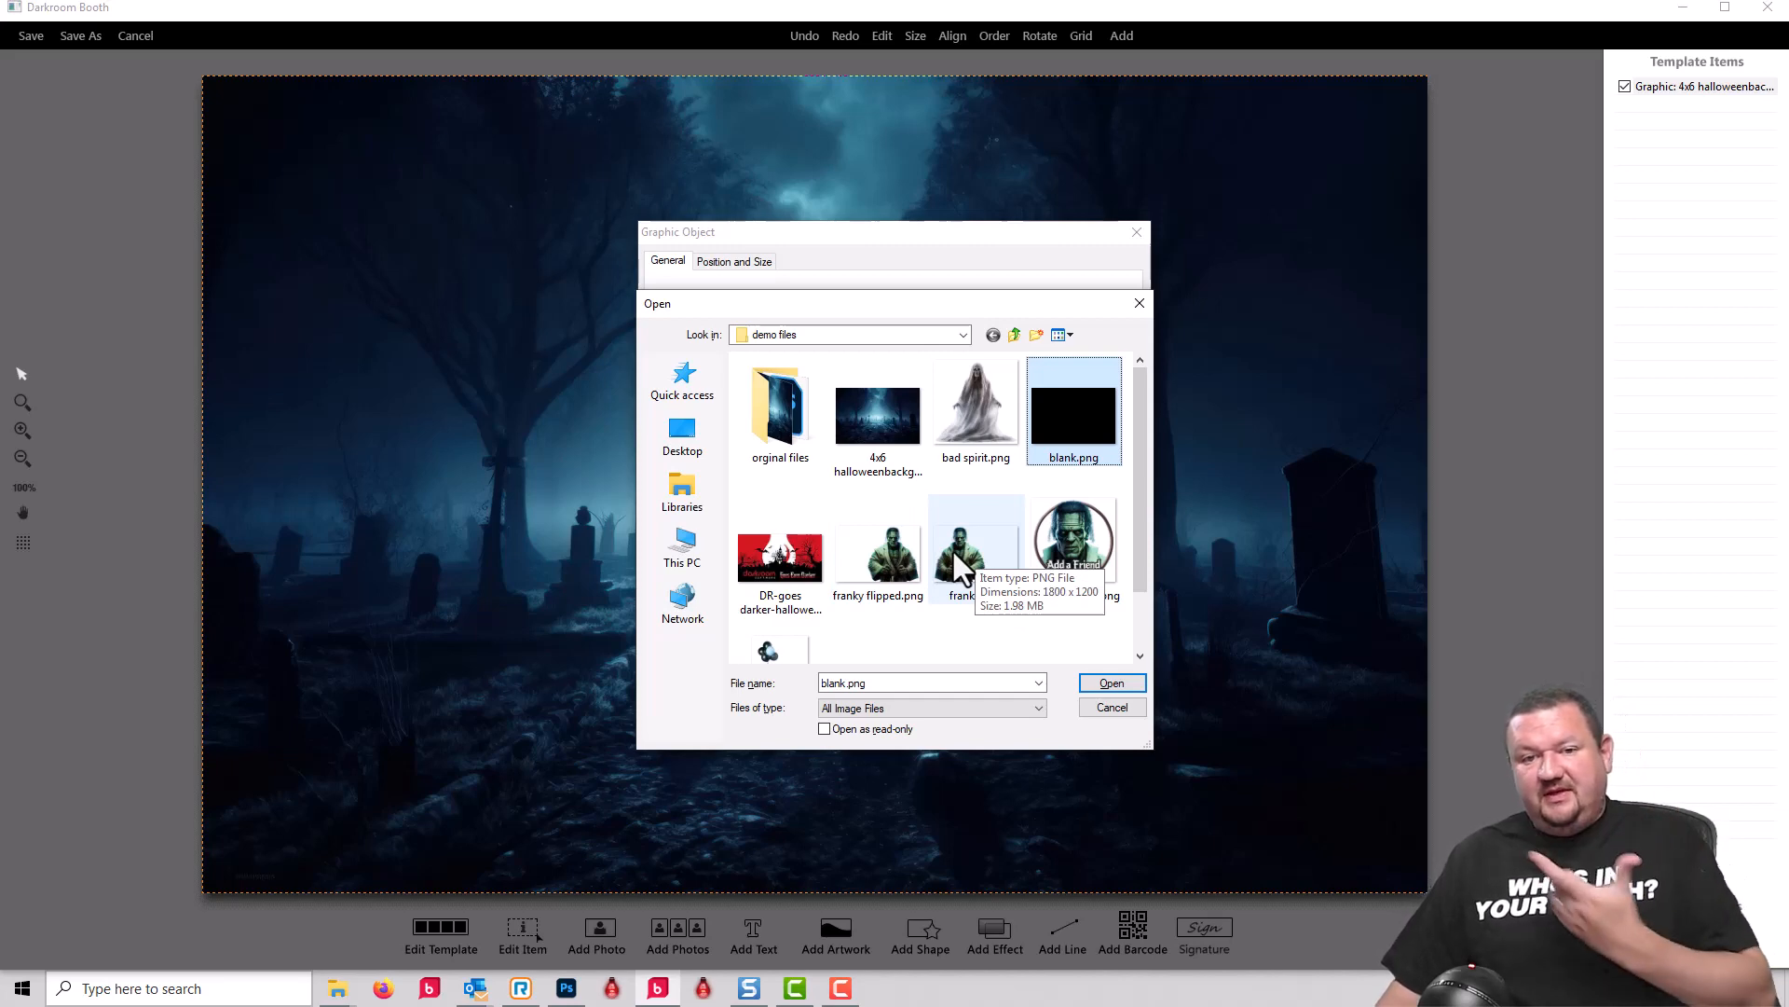
ctrl+click(891, 552)
click(1114, 682)
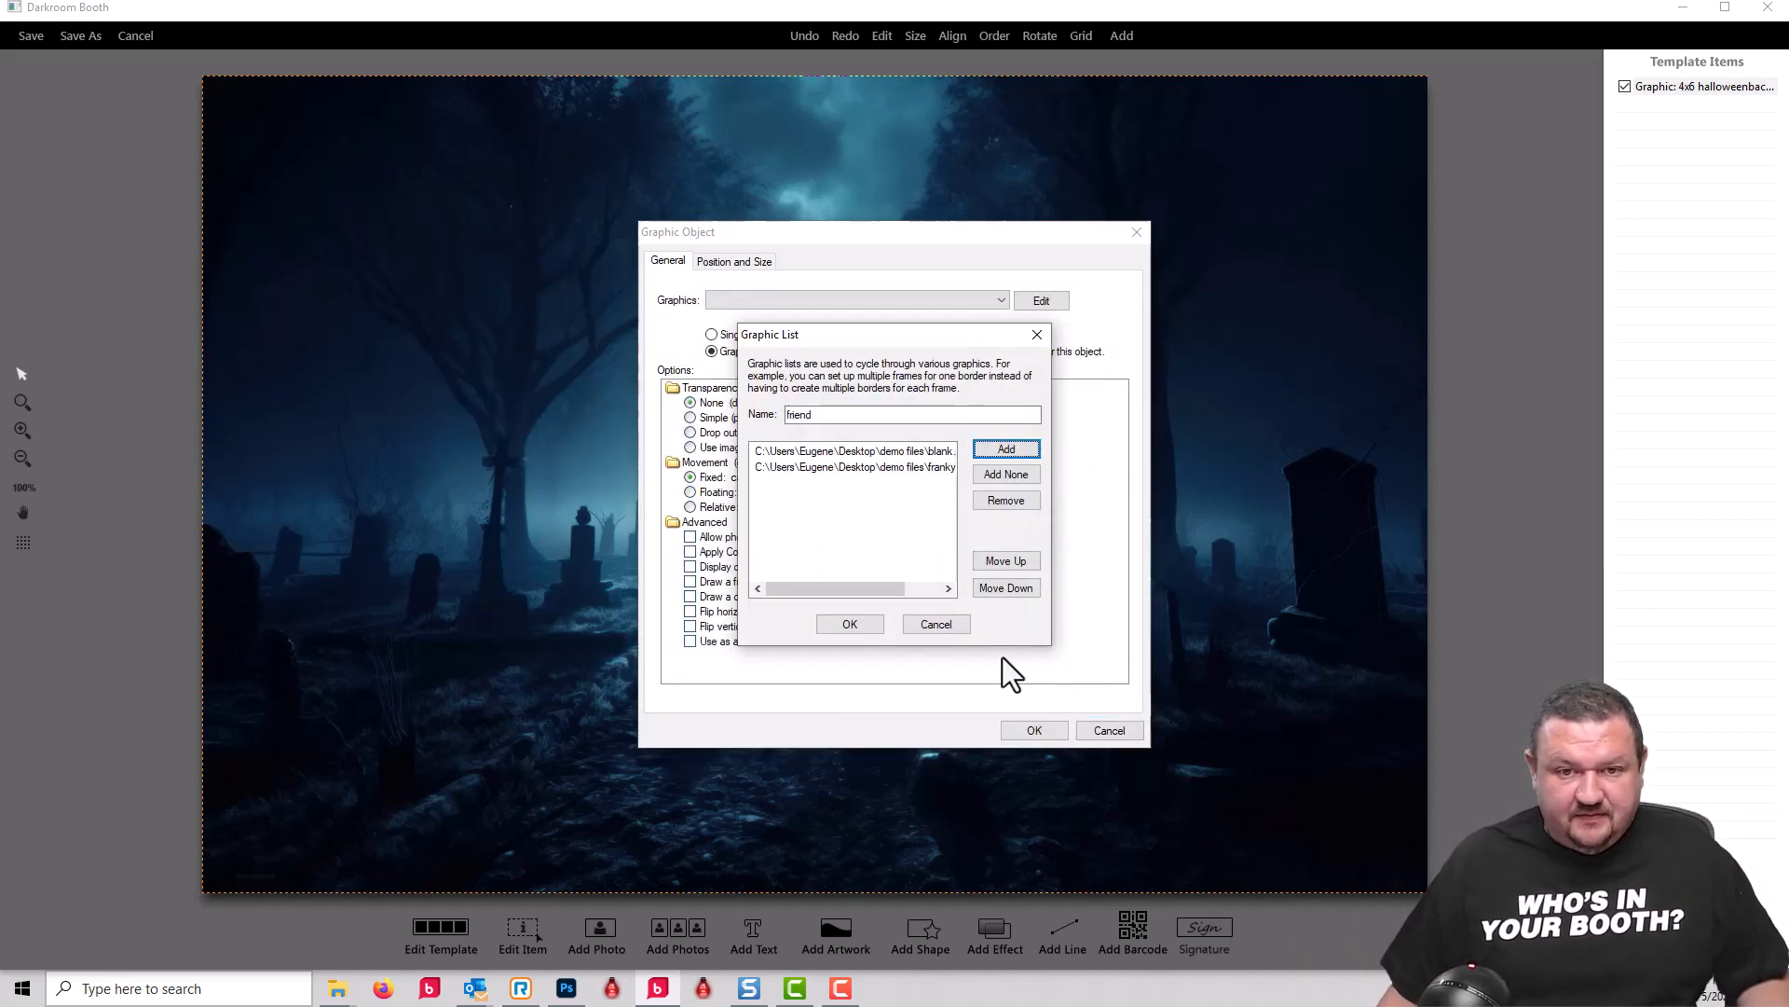
click(850, 623)
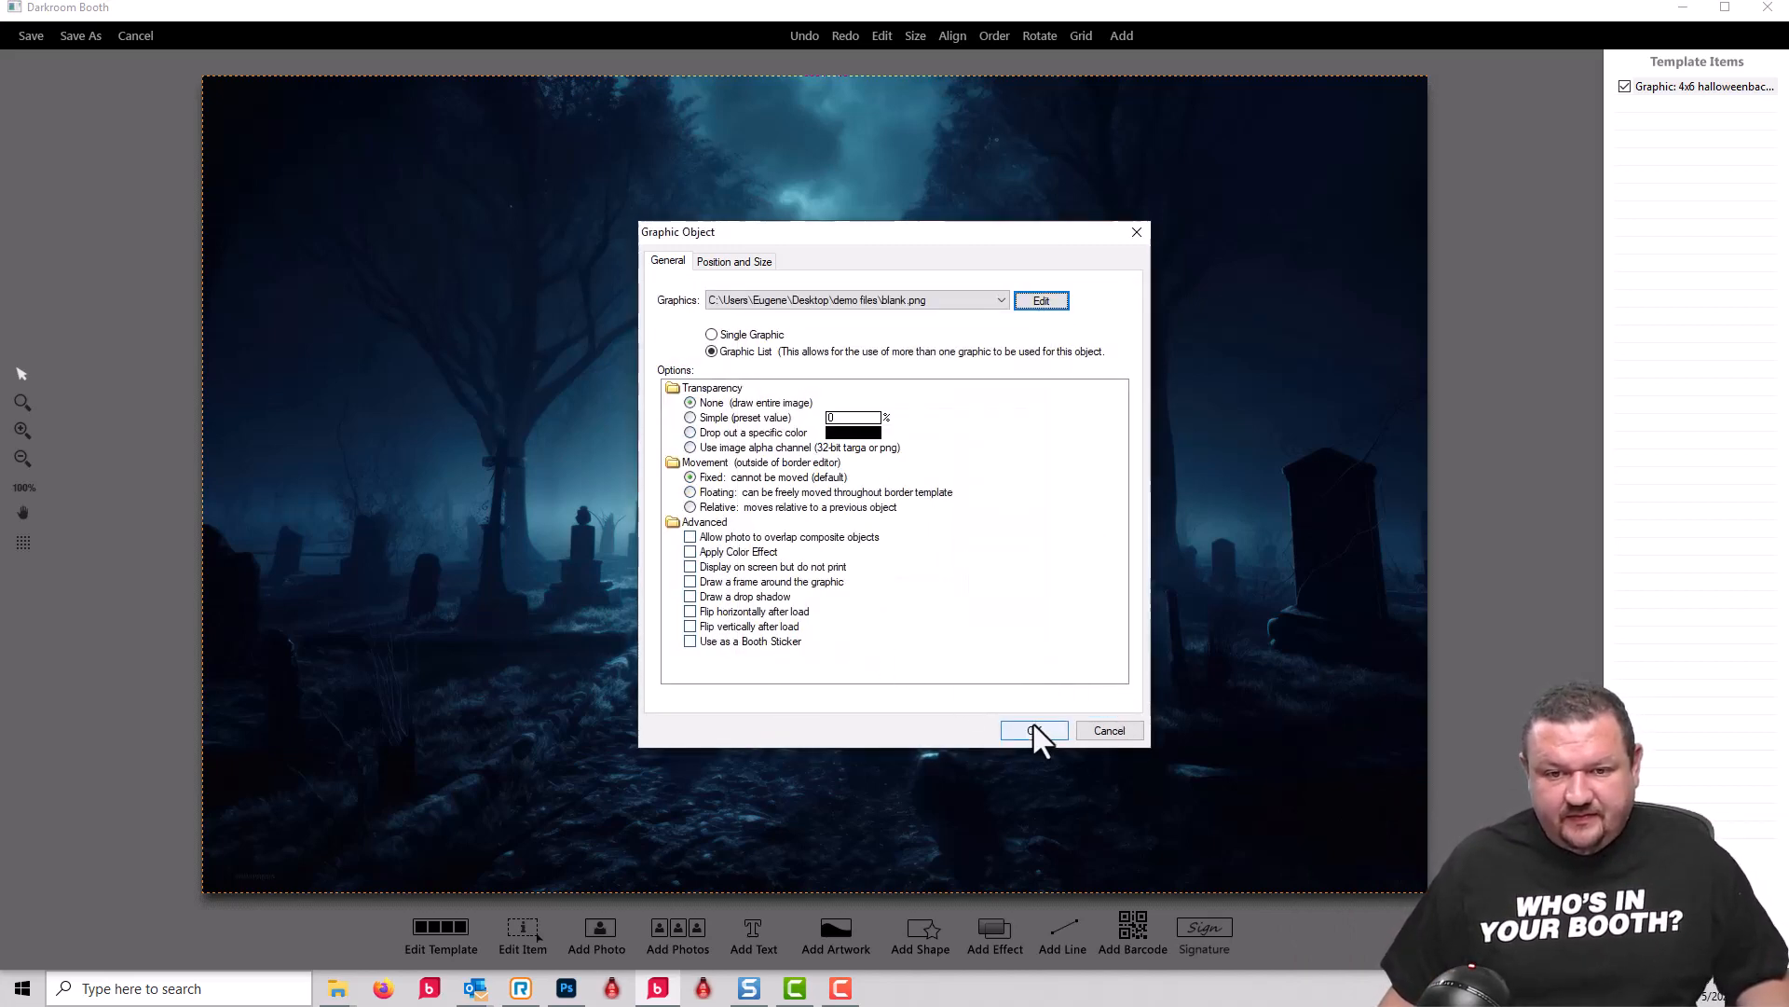
click(1035, 730)
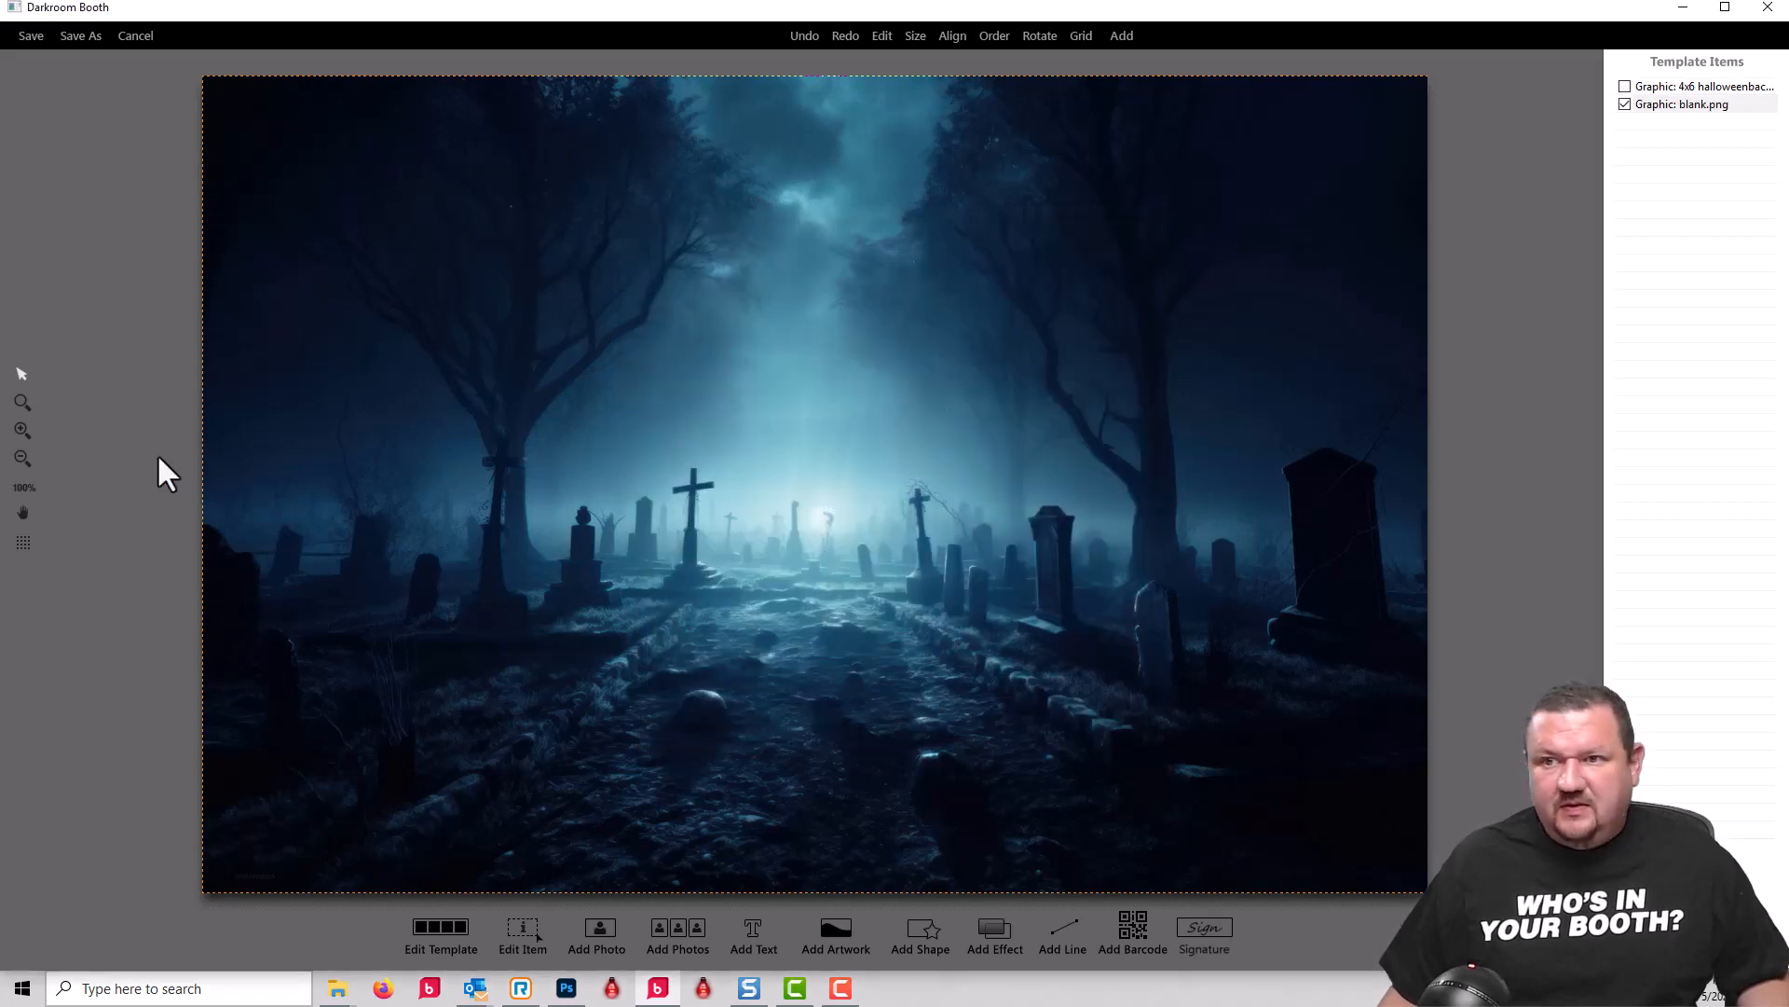
Step: Add a photo with chroma-key transparency over the graphics and save the print template as h1 demo.xbdr in the Demos folder
click(600, 925)
click(707, 425)
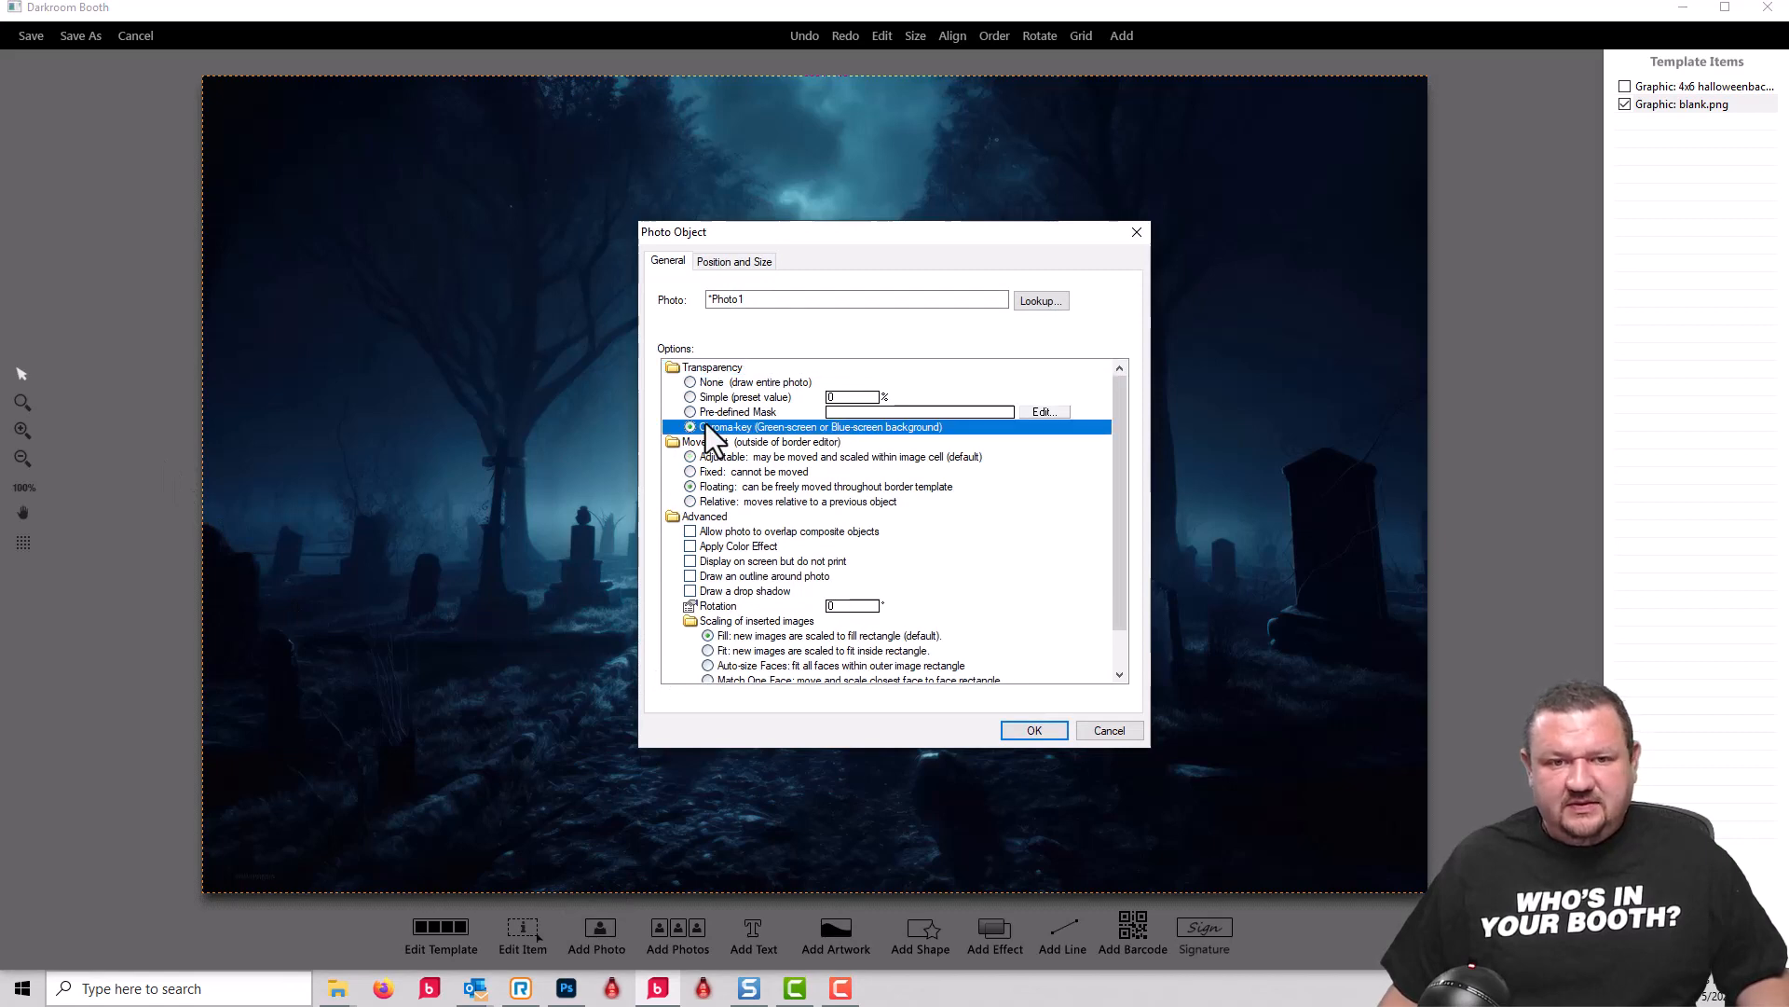
click(1027, 725)
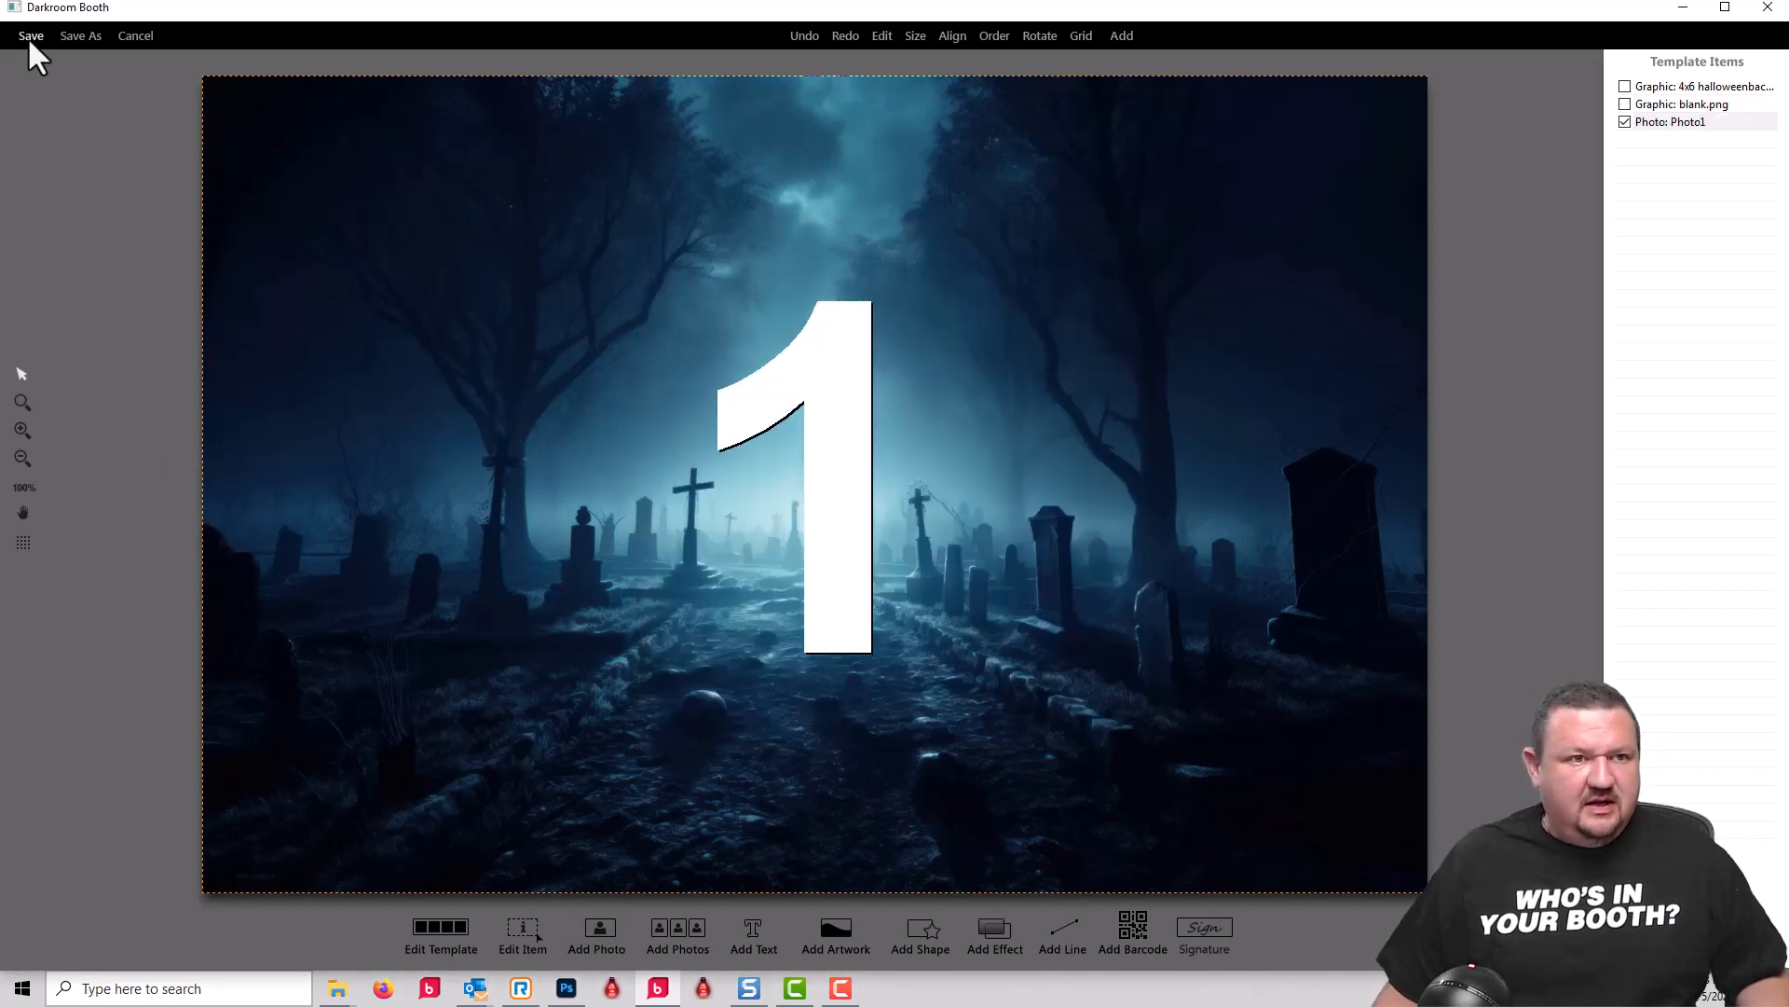
click(31, 36)
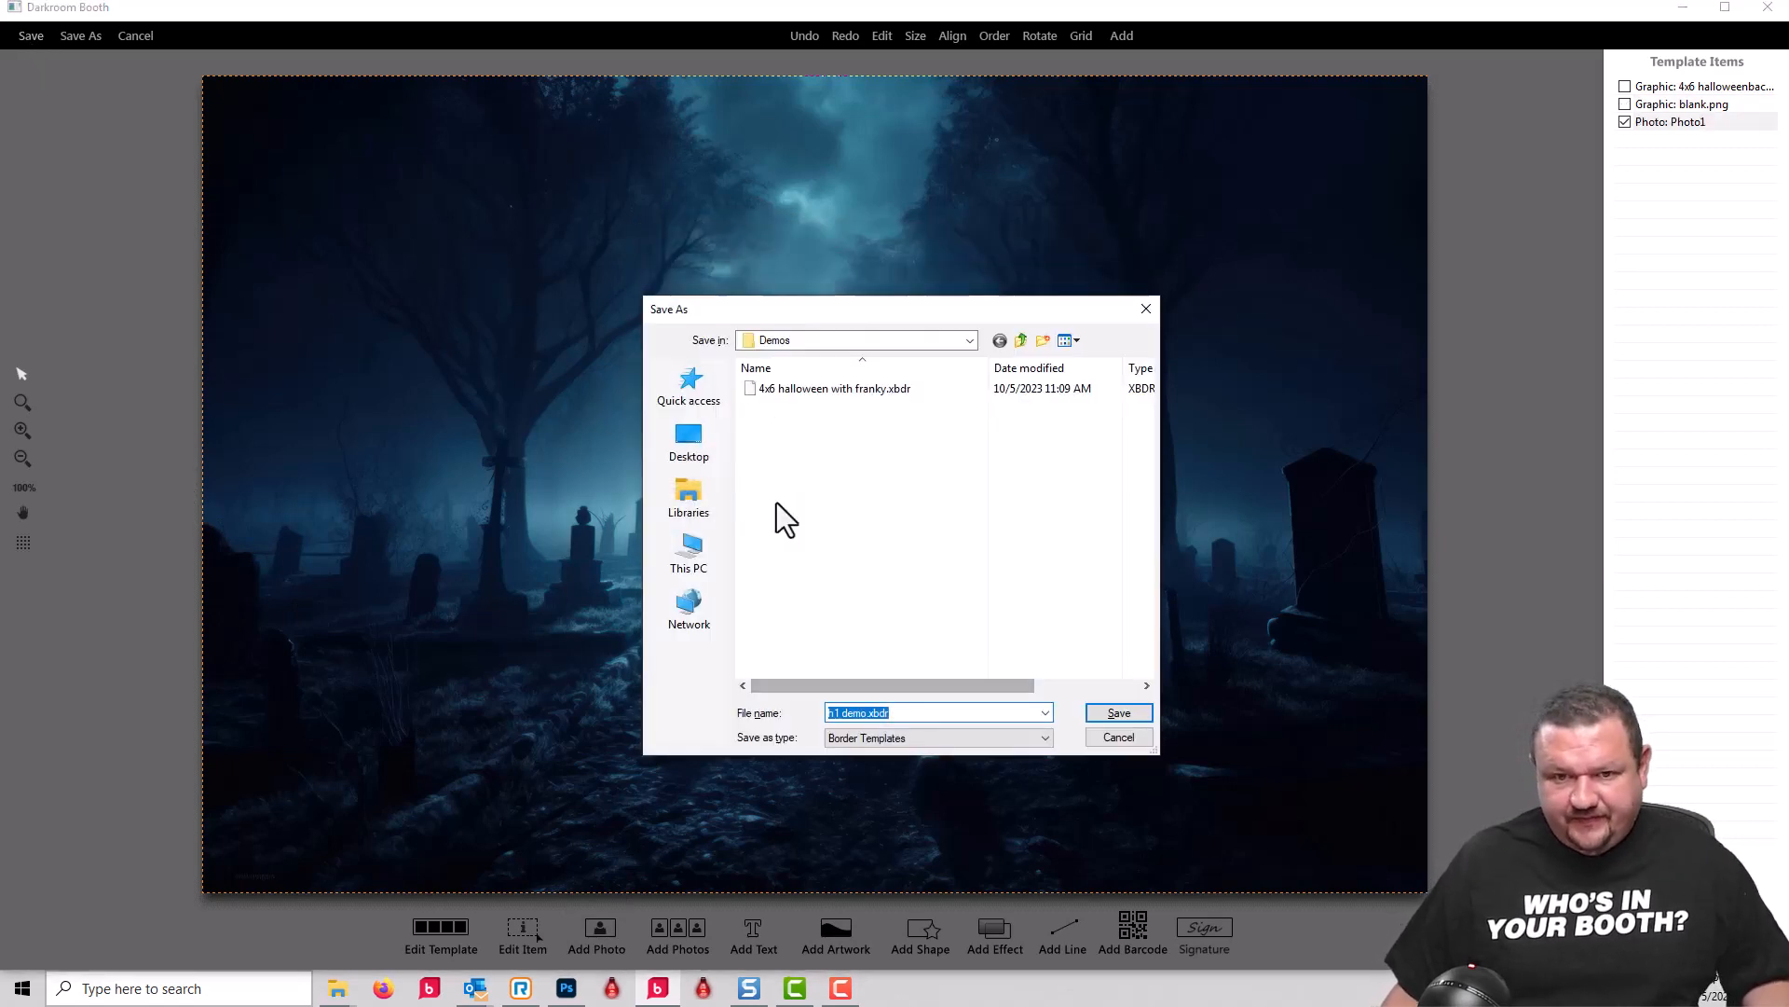
click(1114, 712)
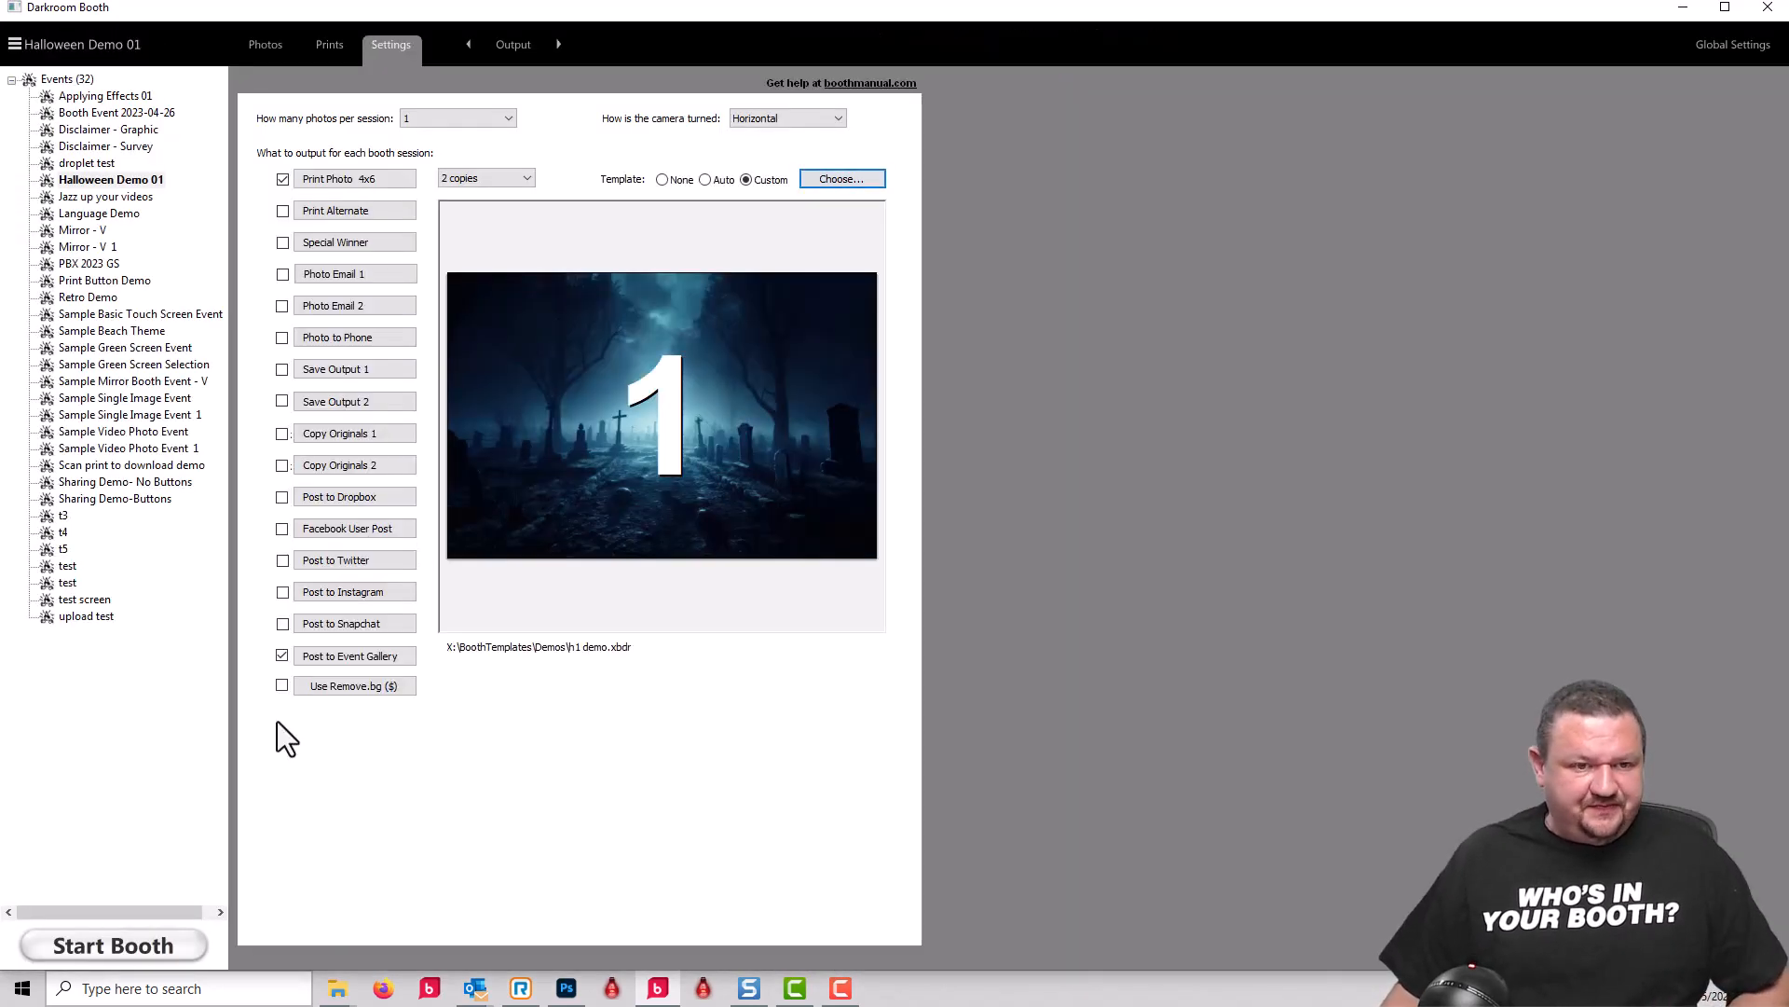
Step: Test the event in booth mode: add the Frankenstein friend, take and accept a photo, and exit the booth
click(124, 943)
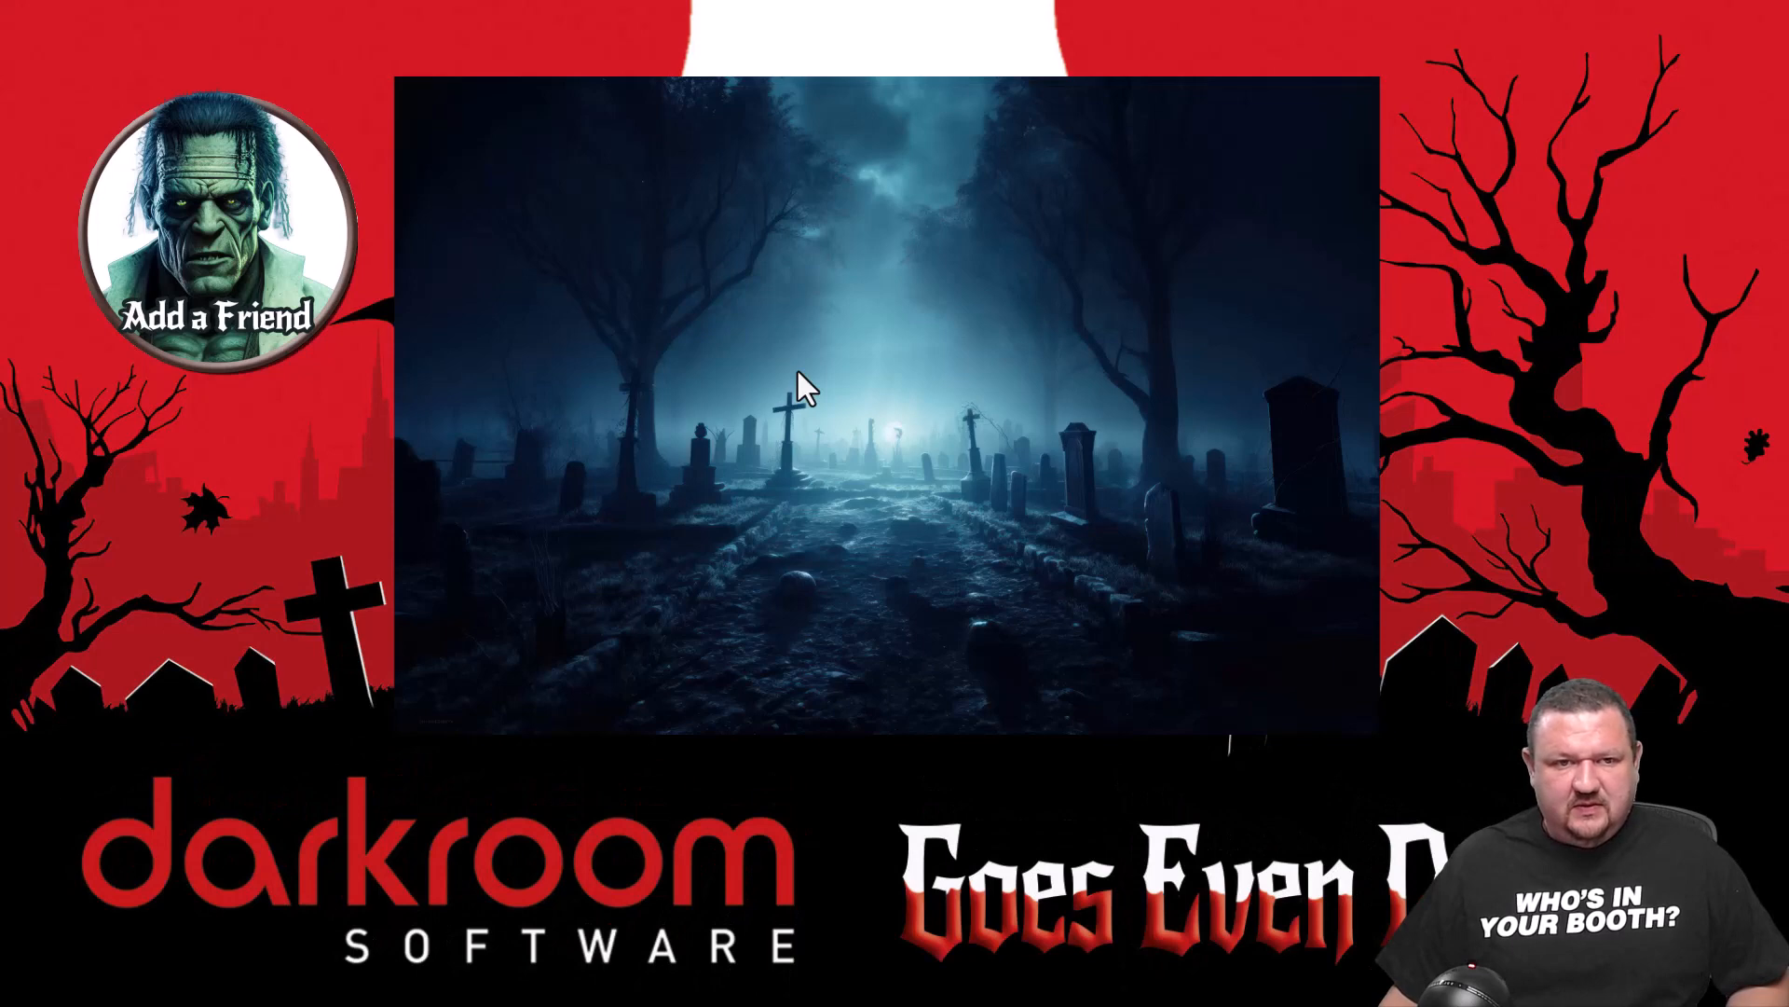
click(768, 306)
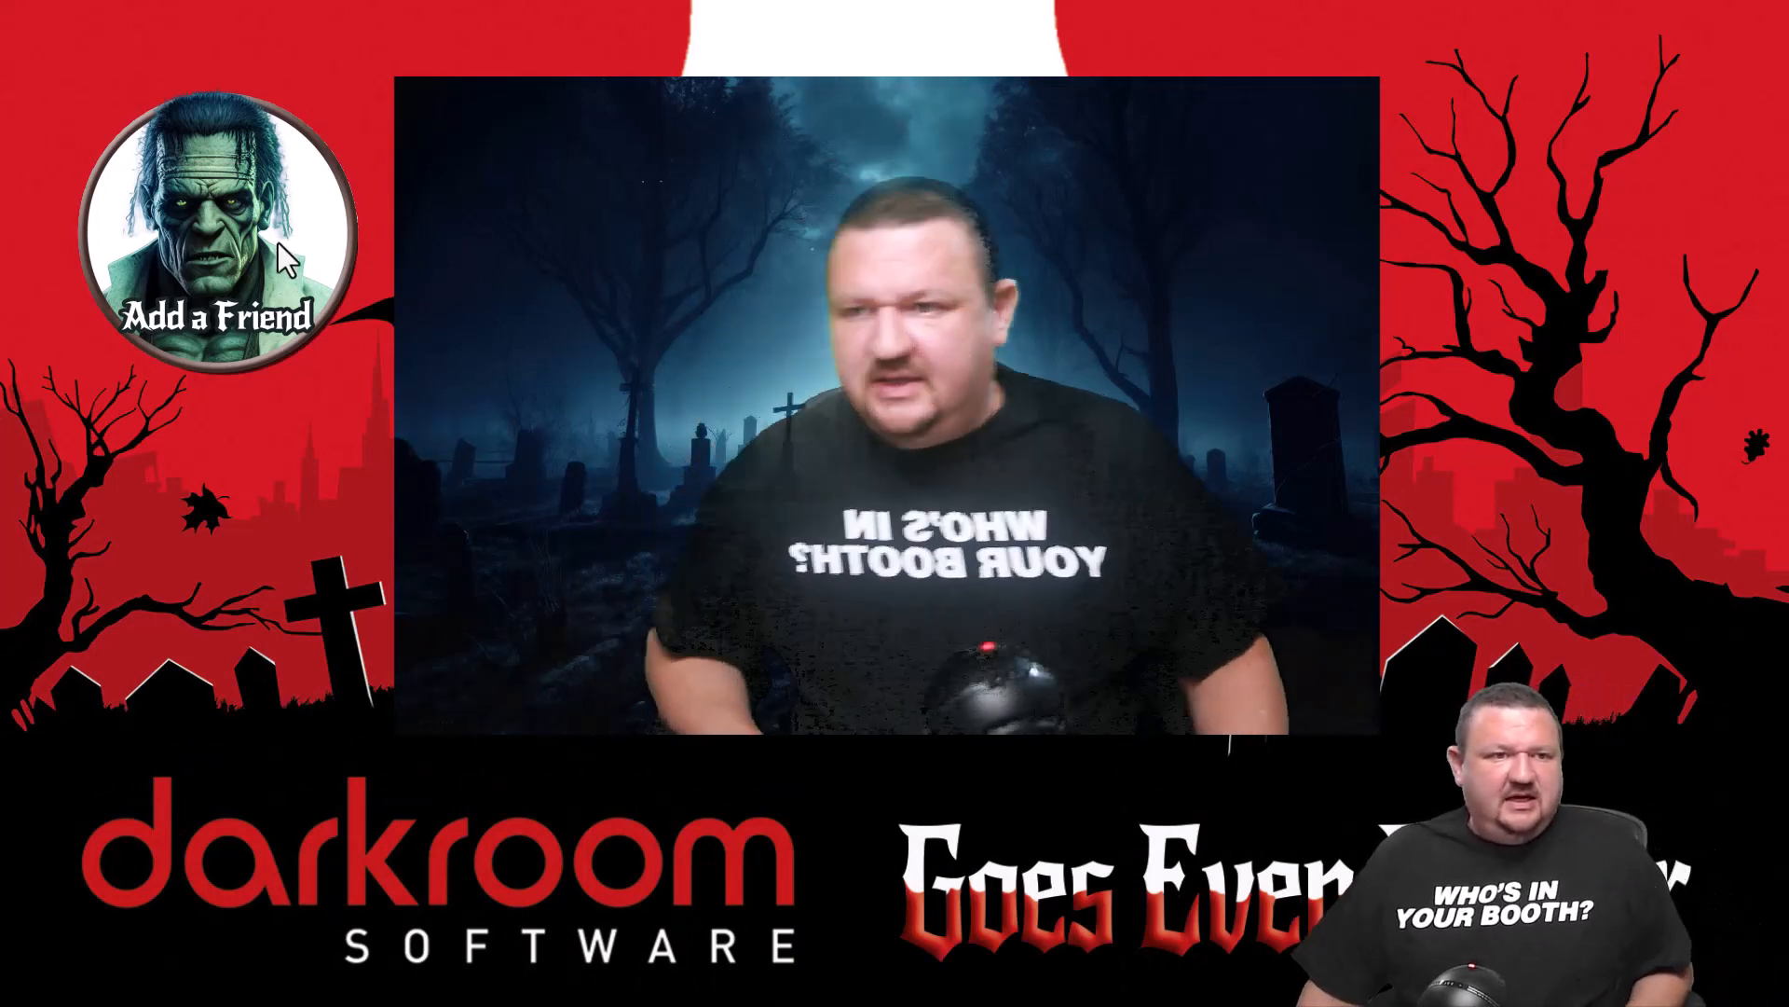
click(198, 227)
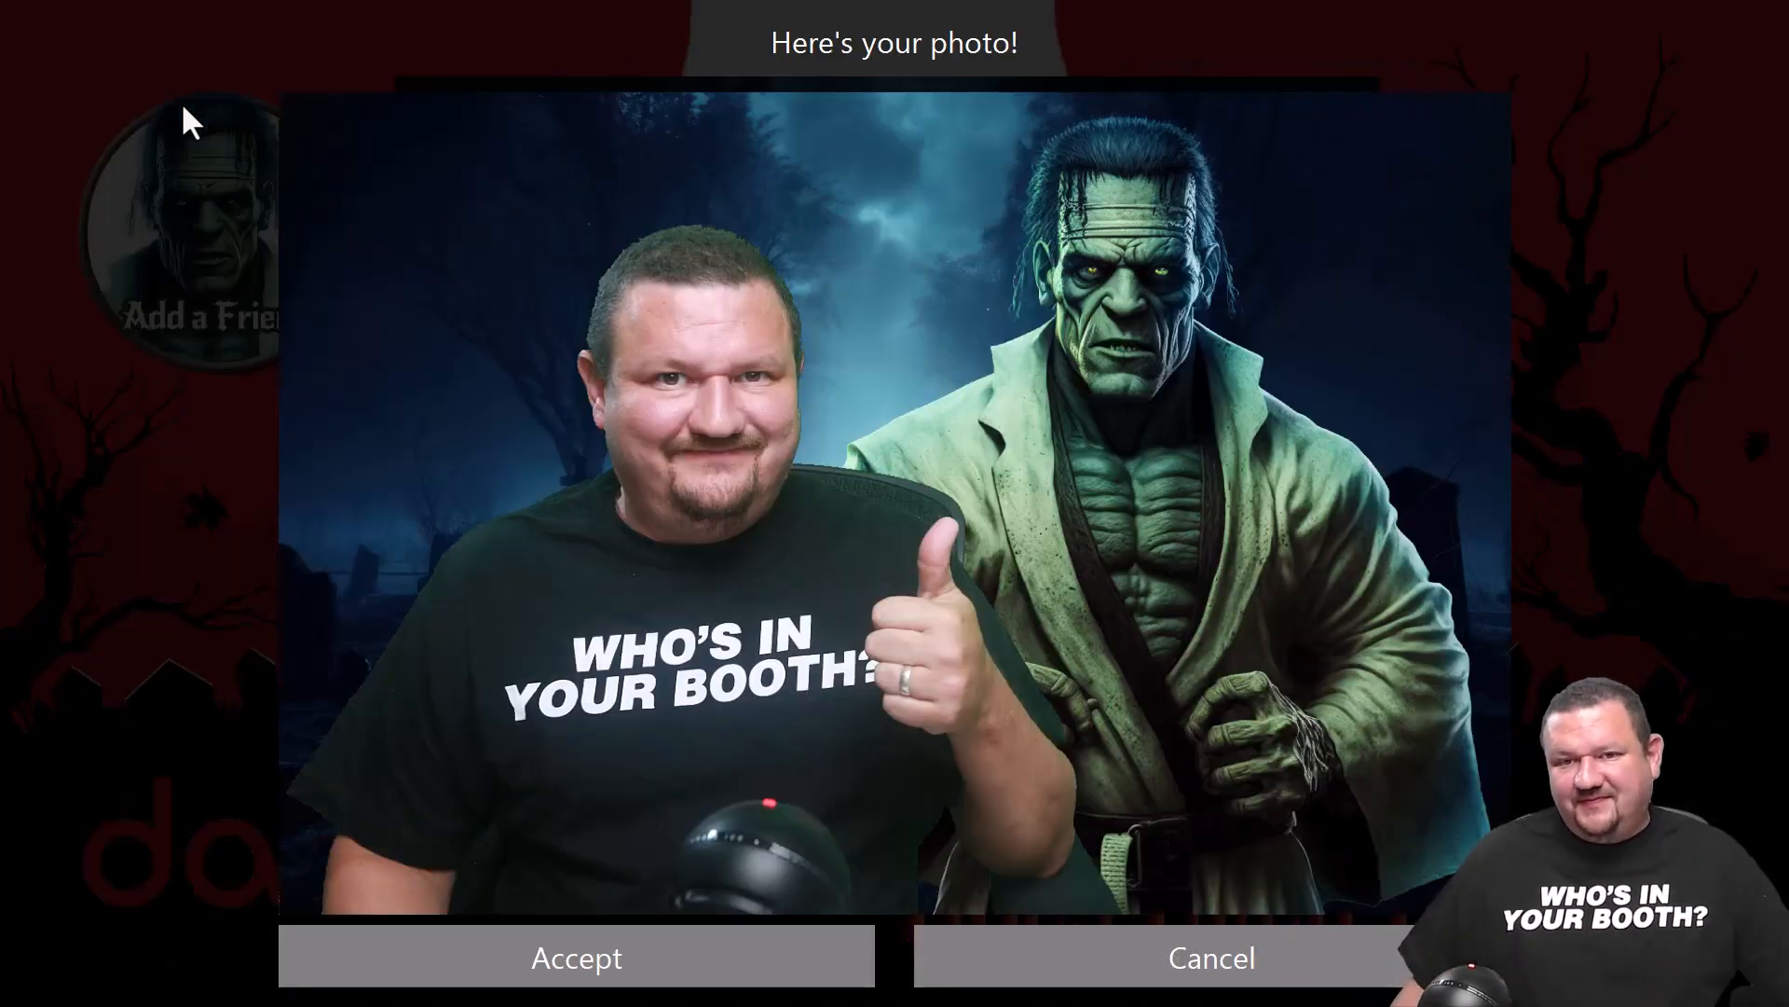
click(471, 958)
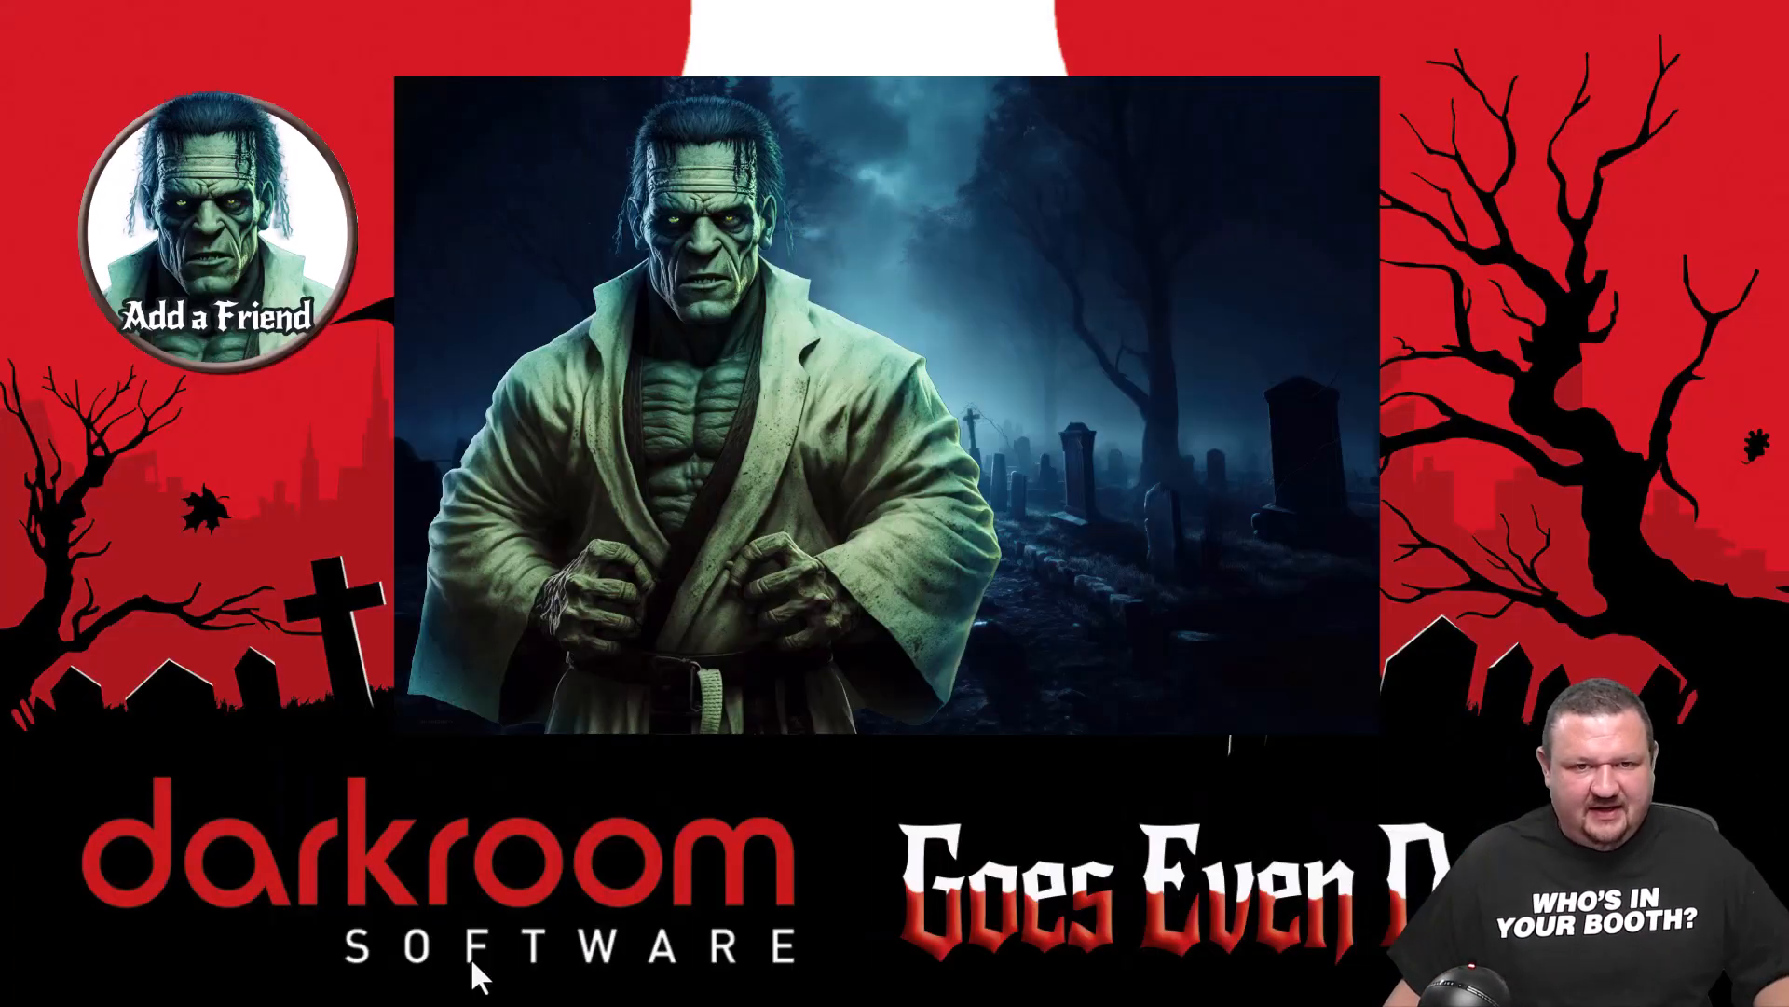
key(Escape)
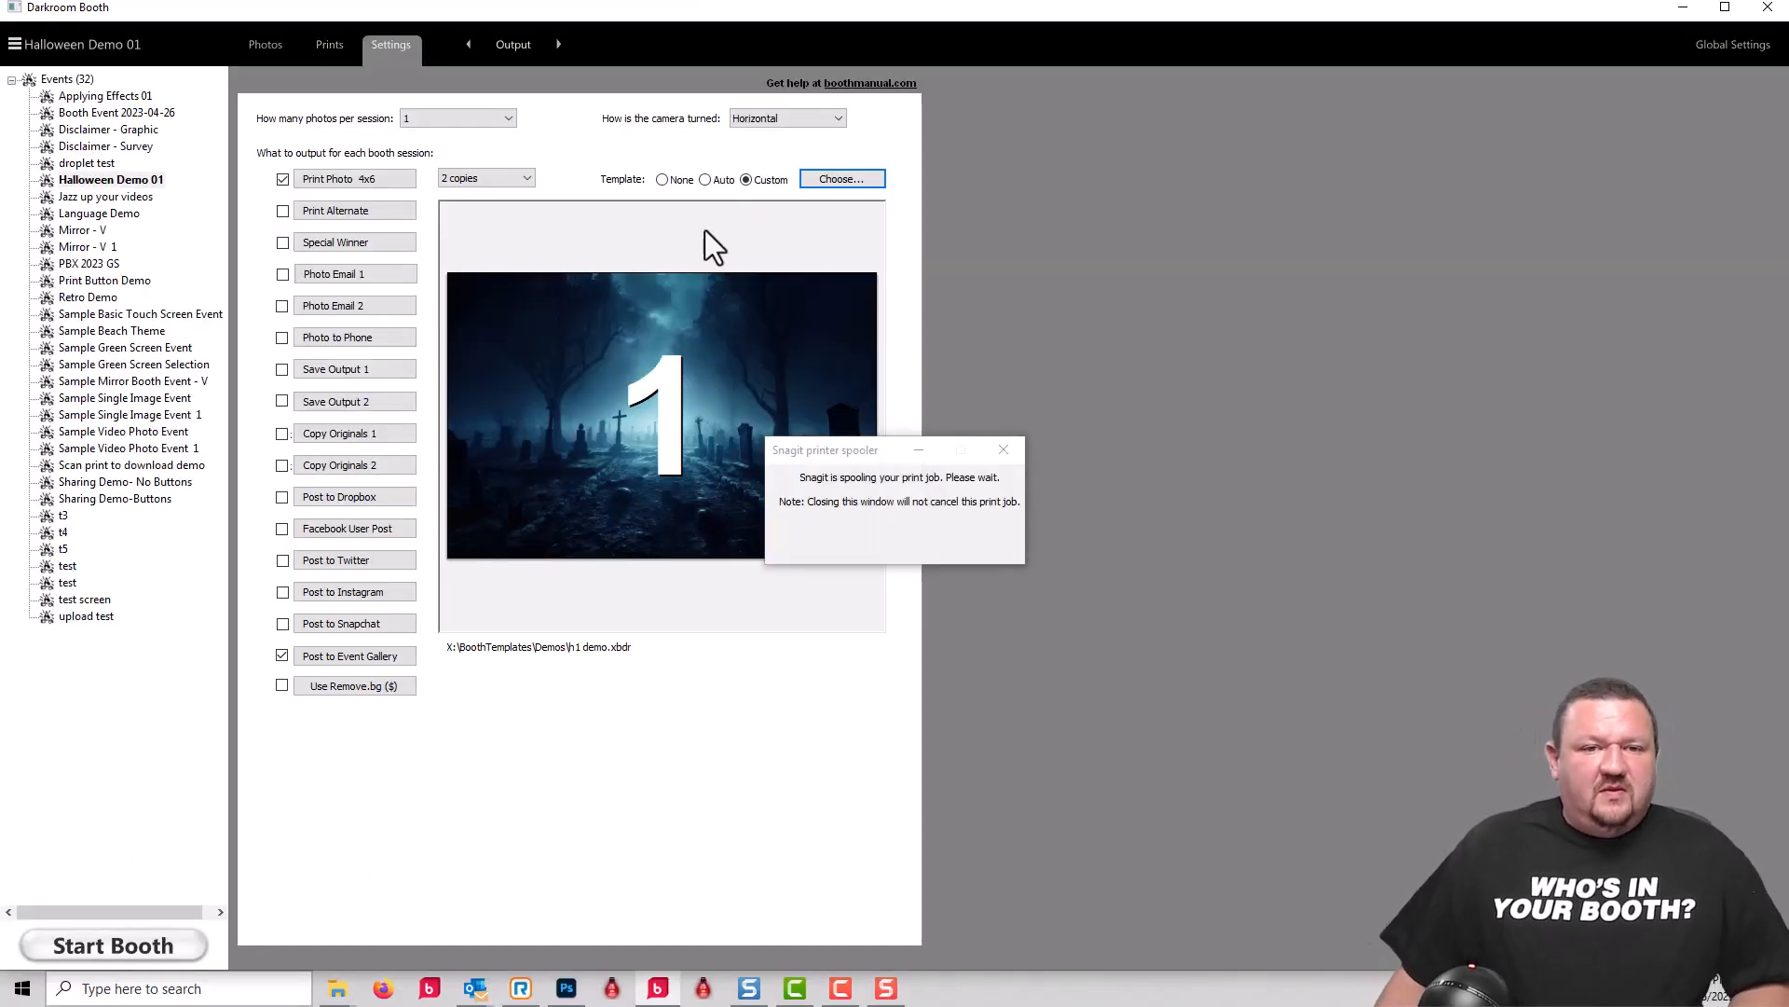
Step: Minimize the Snagit Editor window showing the test printout and delete its current page
click(511, 46)
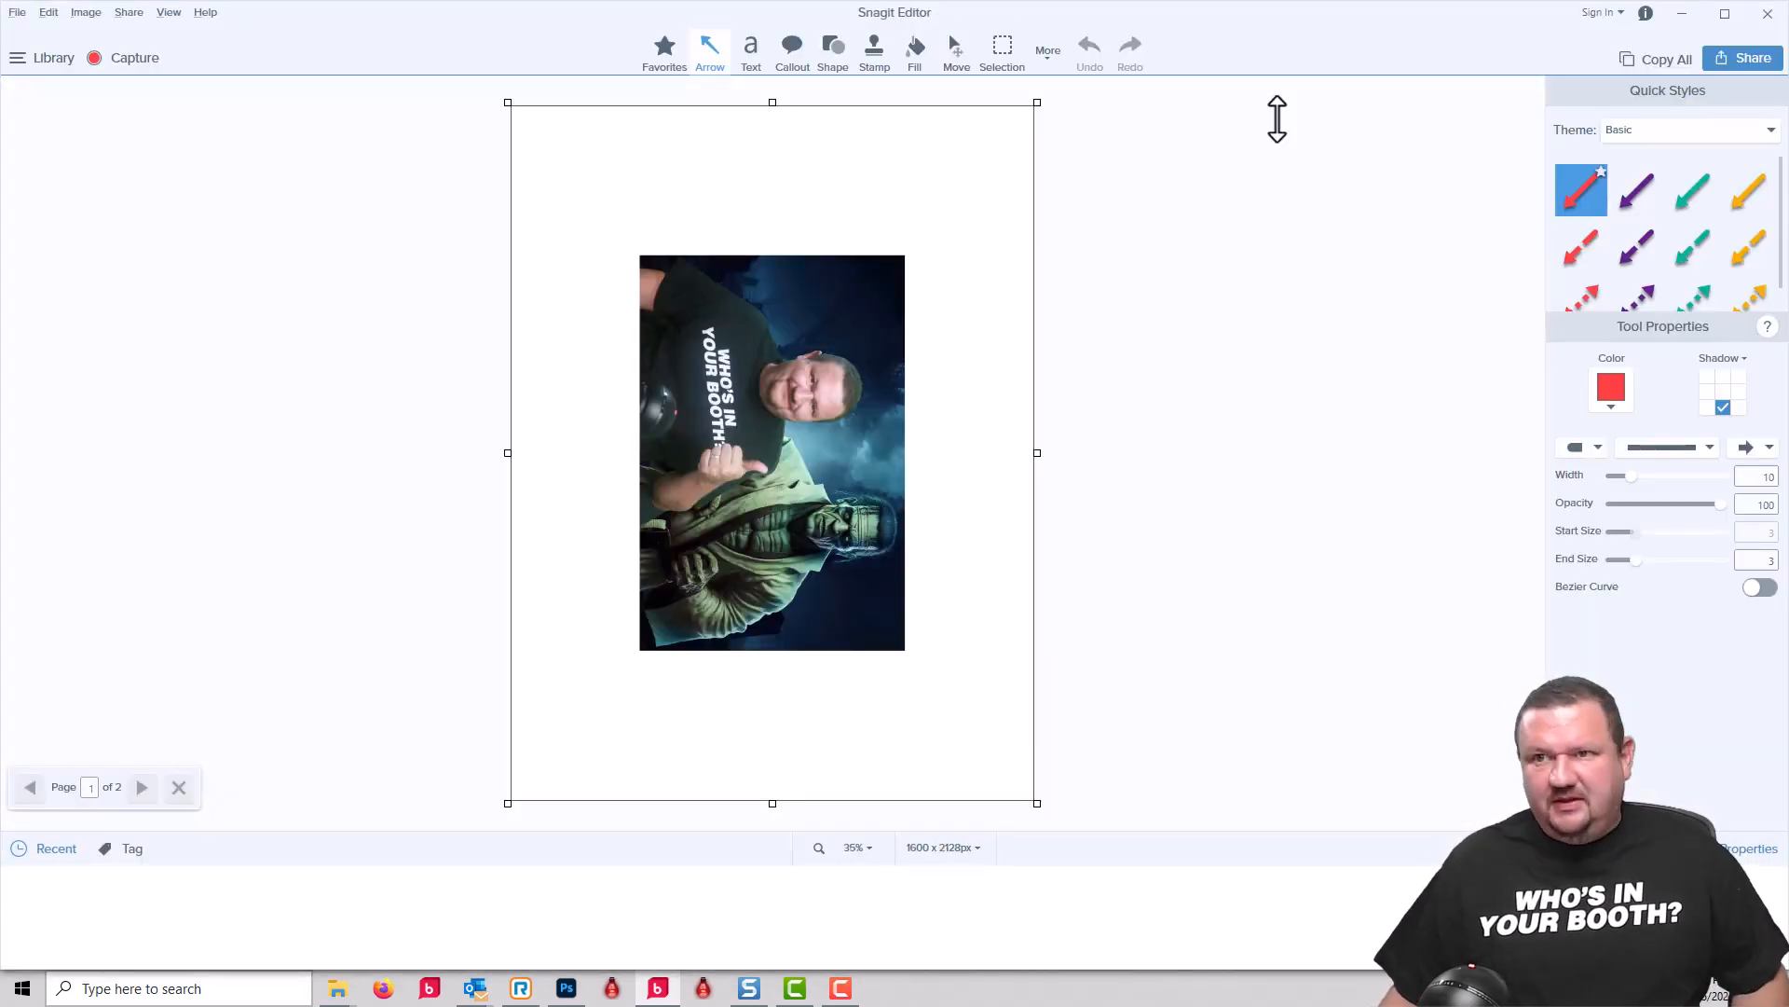
click(1683, 15)
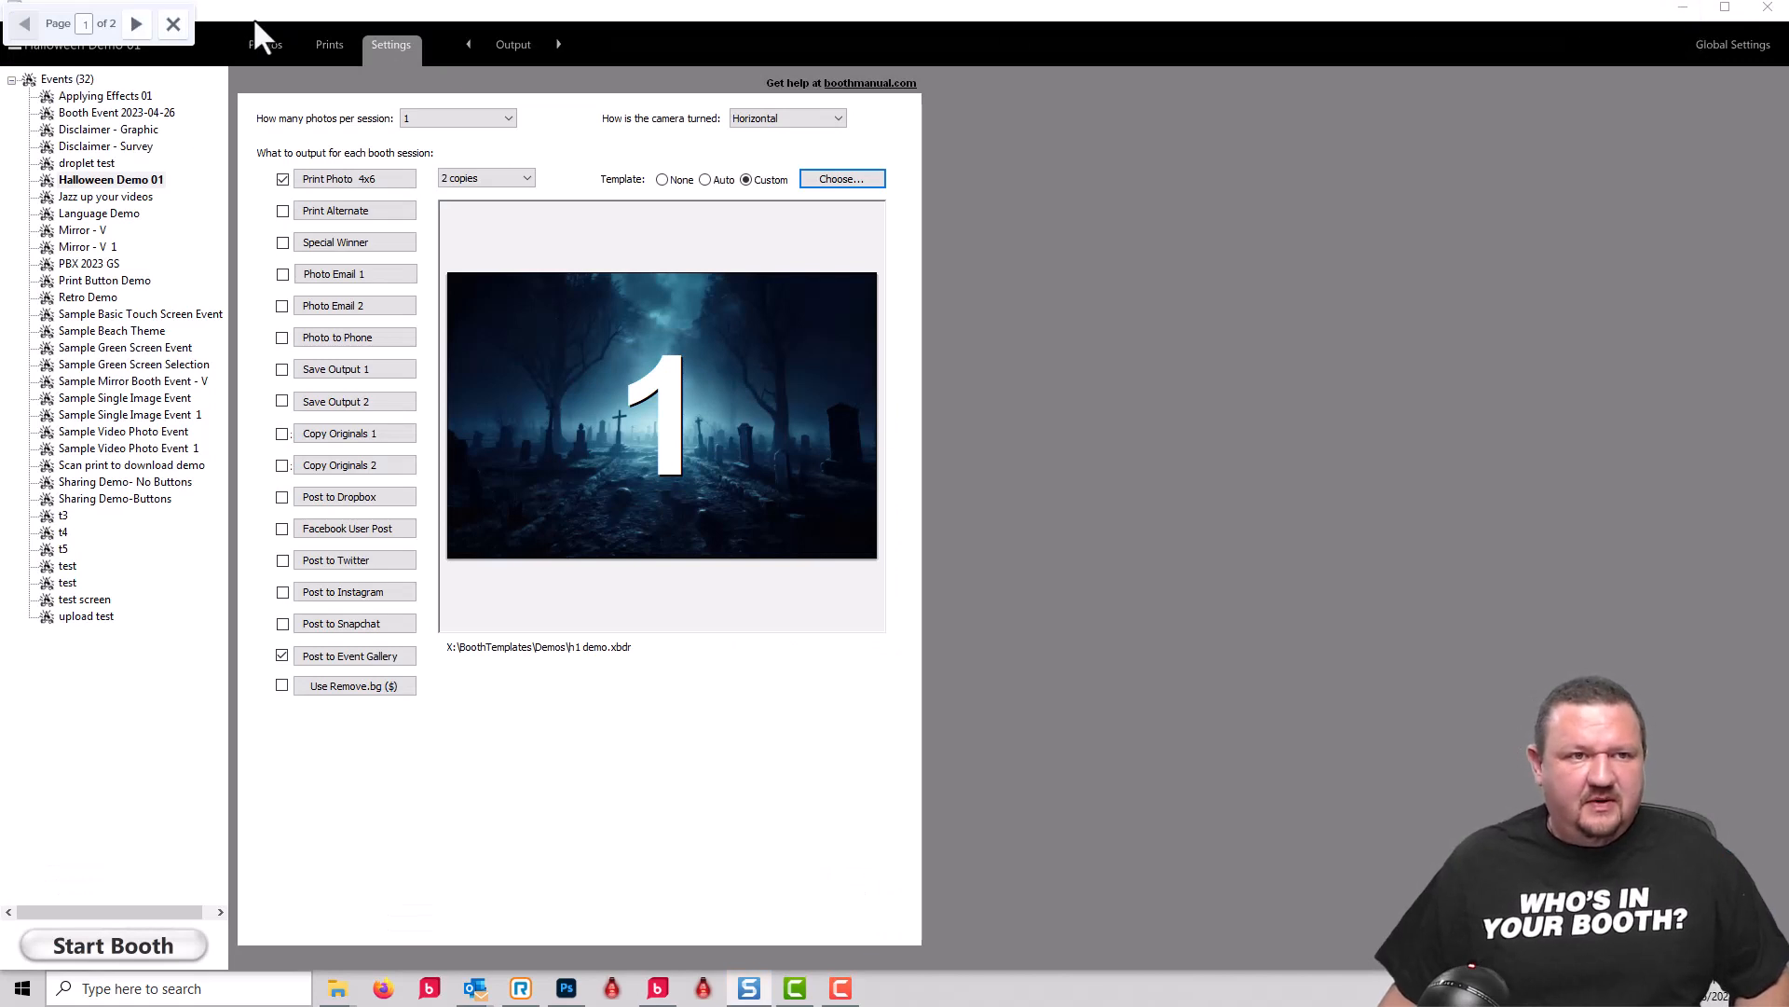
click(180, 20)
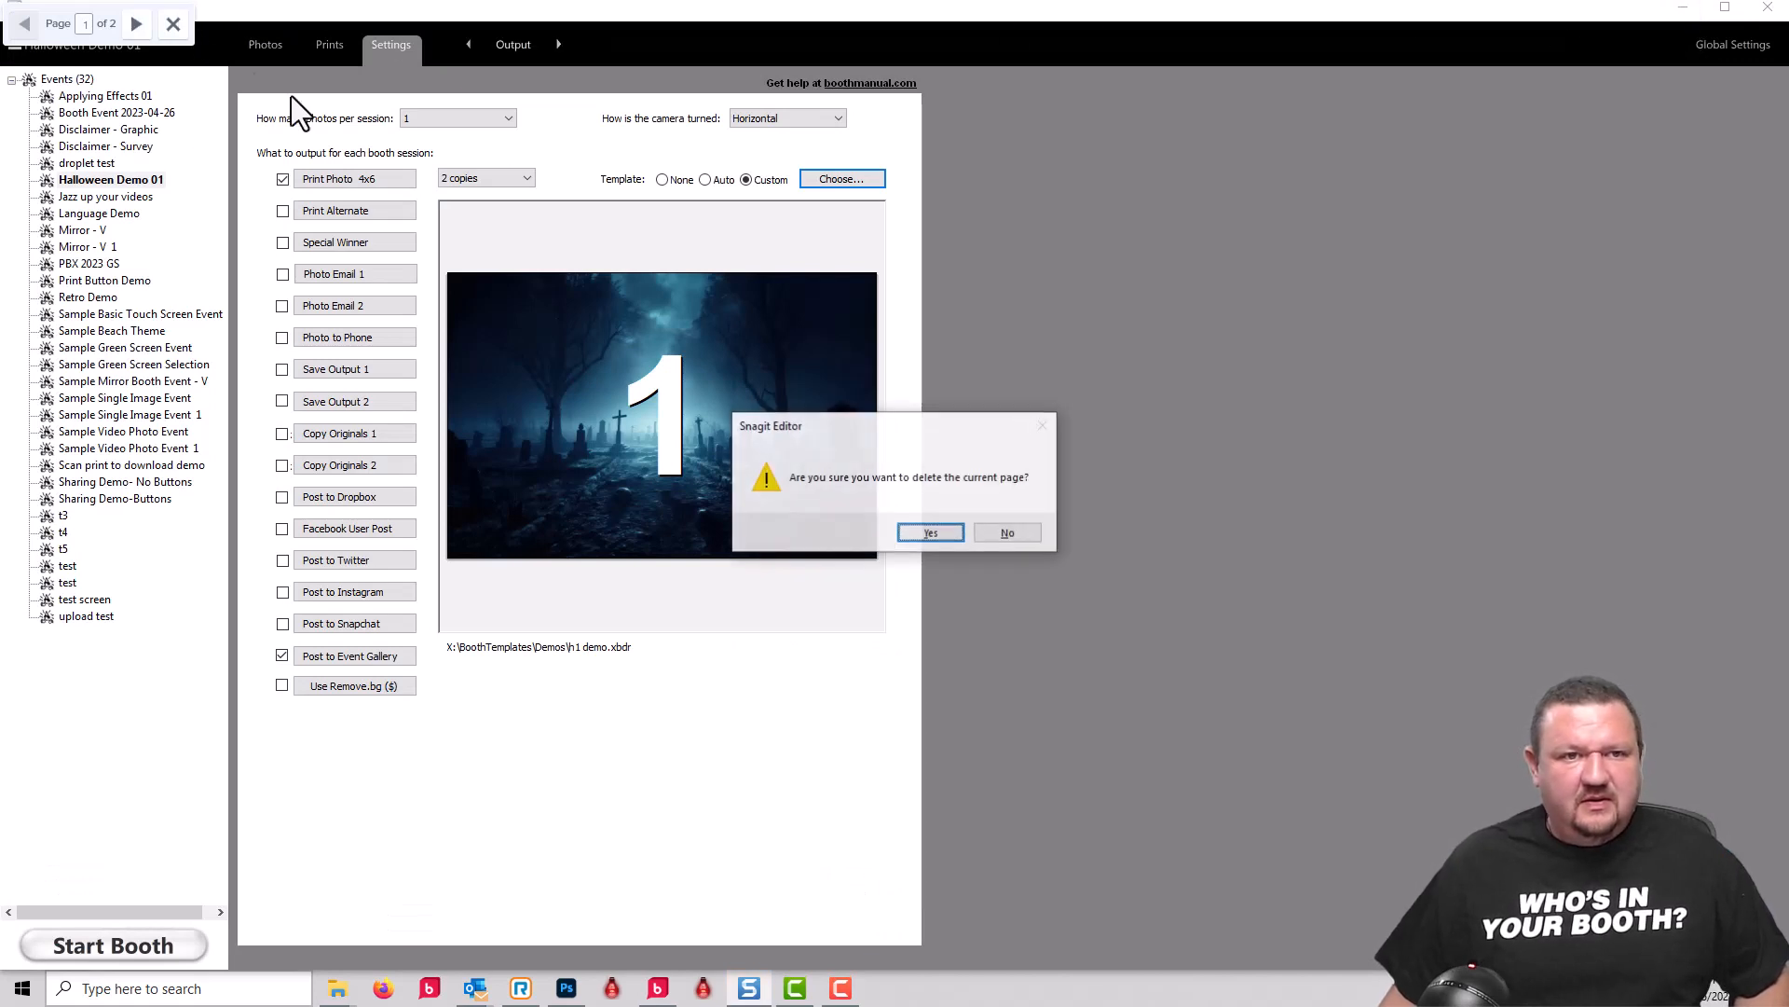
click(940, 530)
Step: Go to the event's Device Control settings, run the booth to watch its attract mode, and exit it
click(497, 42)
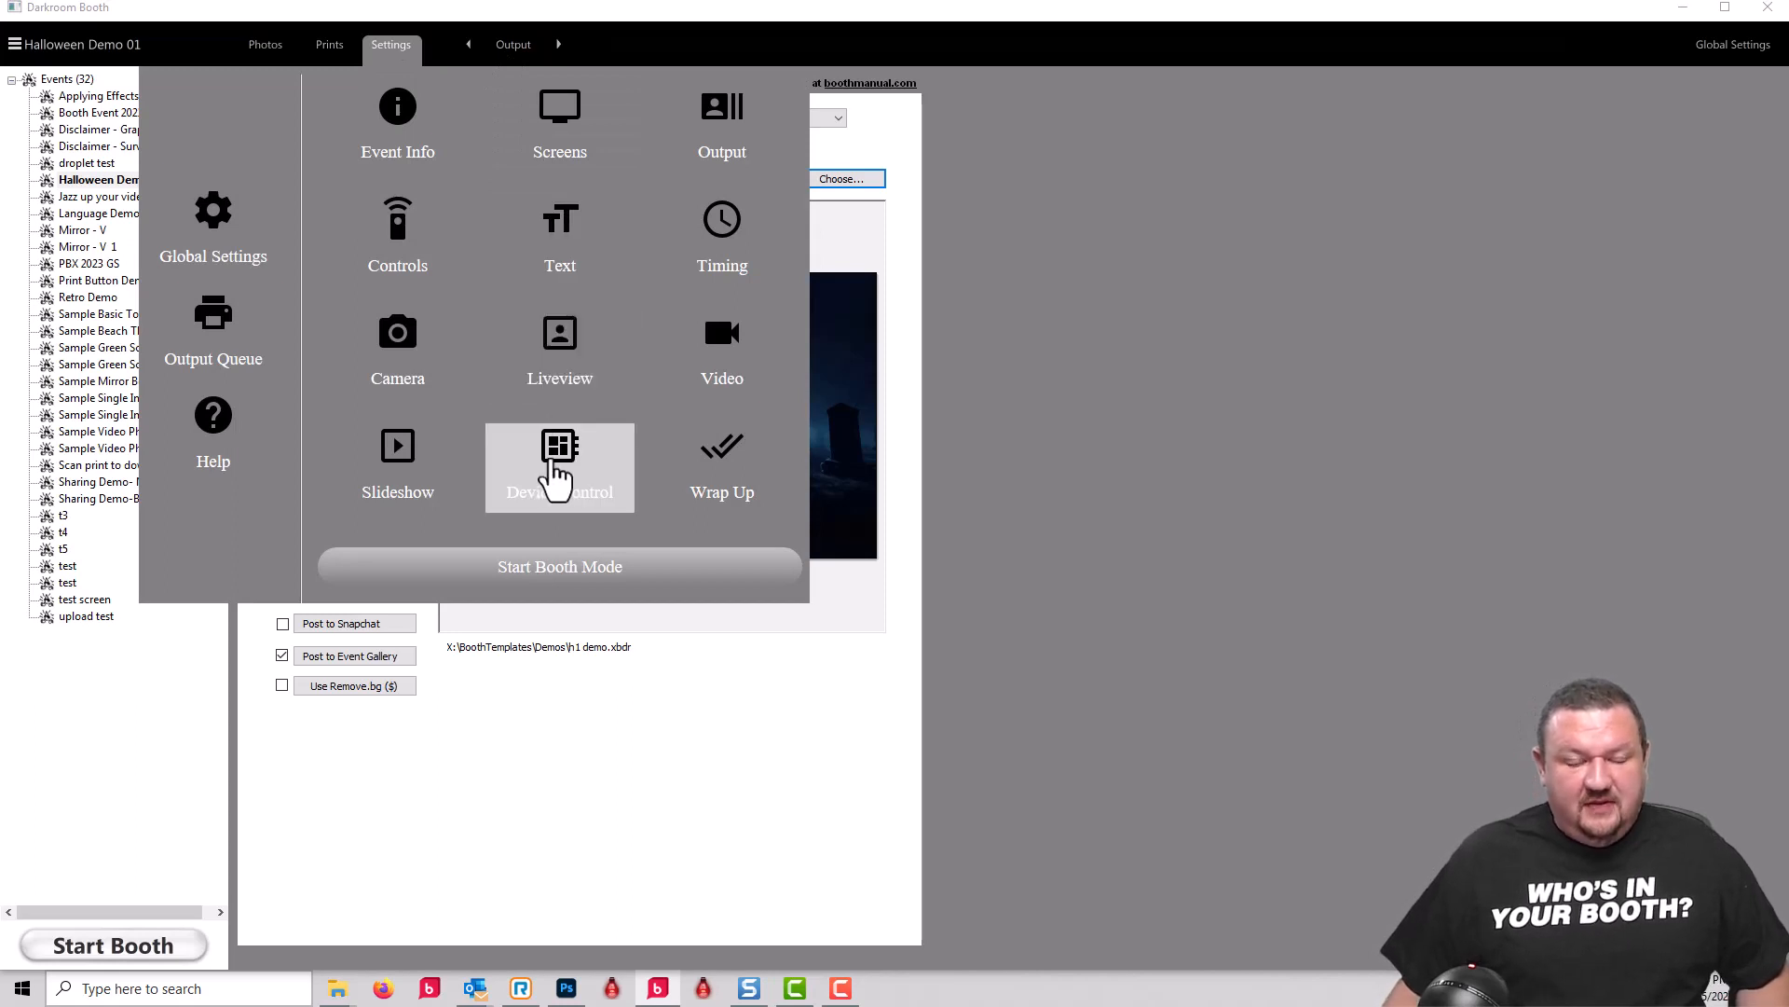
click(553, 477)
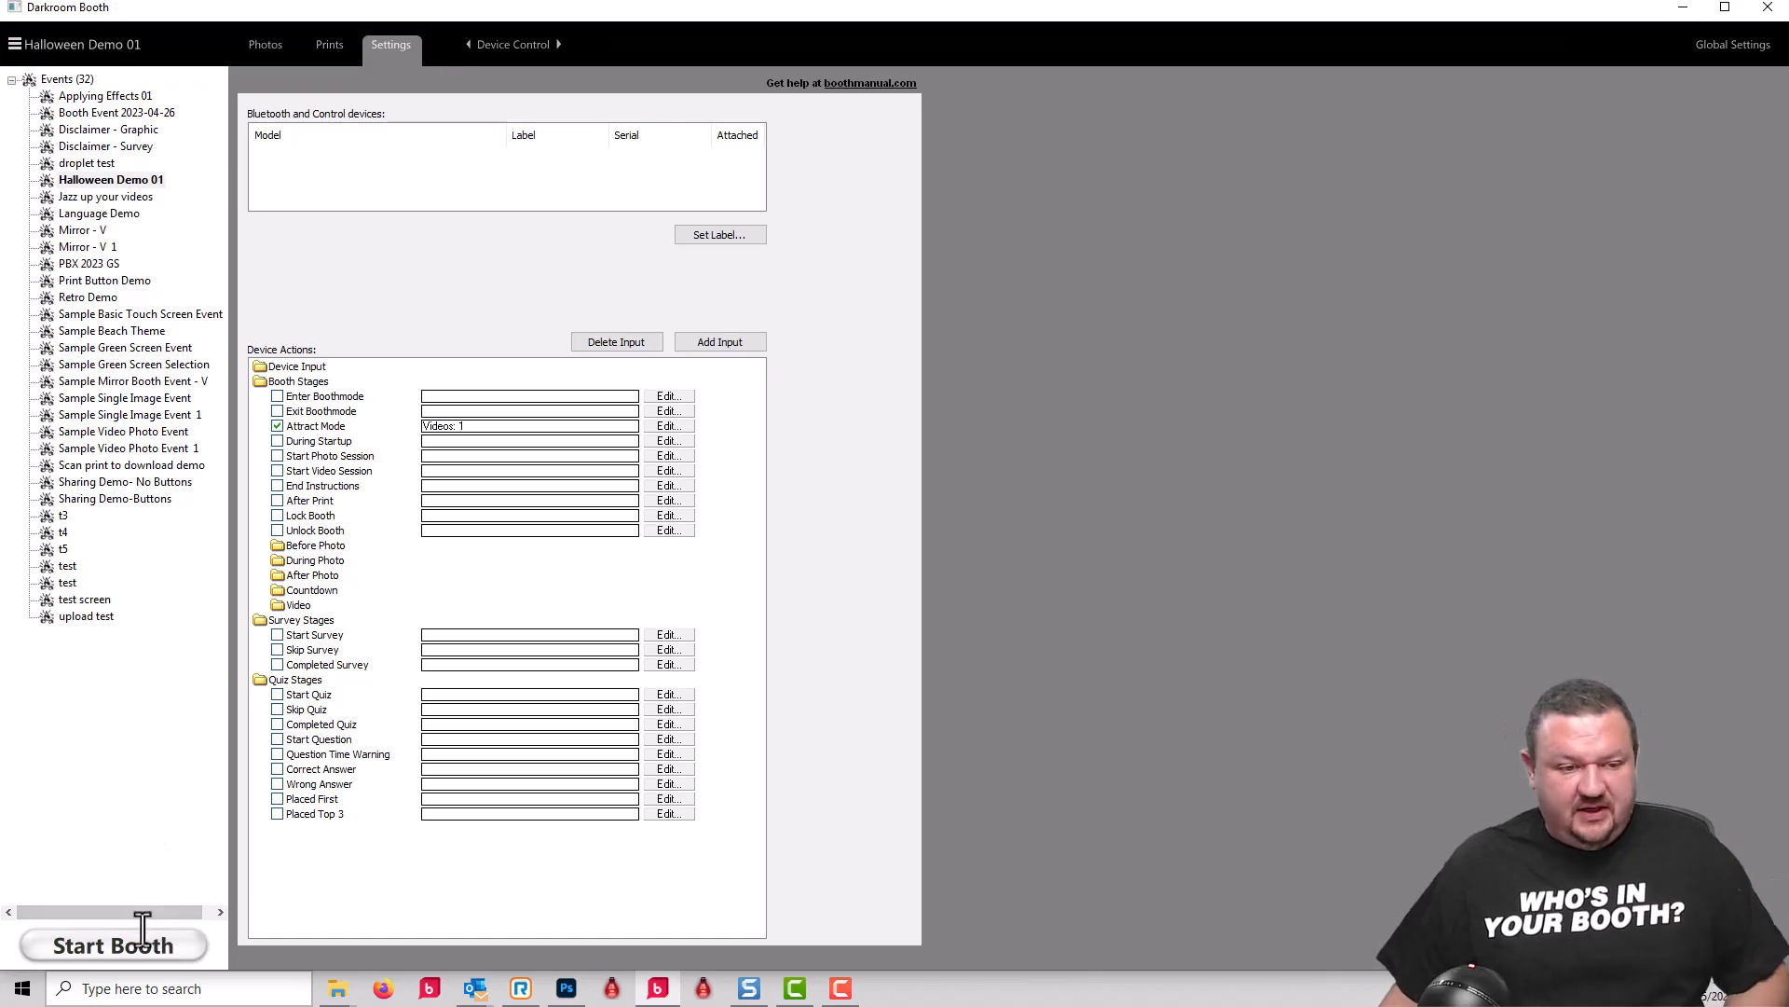
click(109, 947)
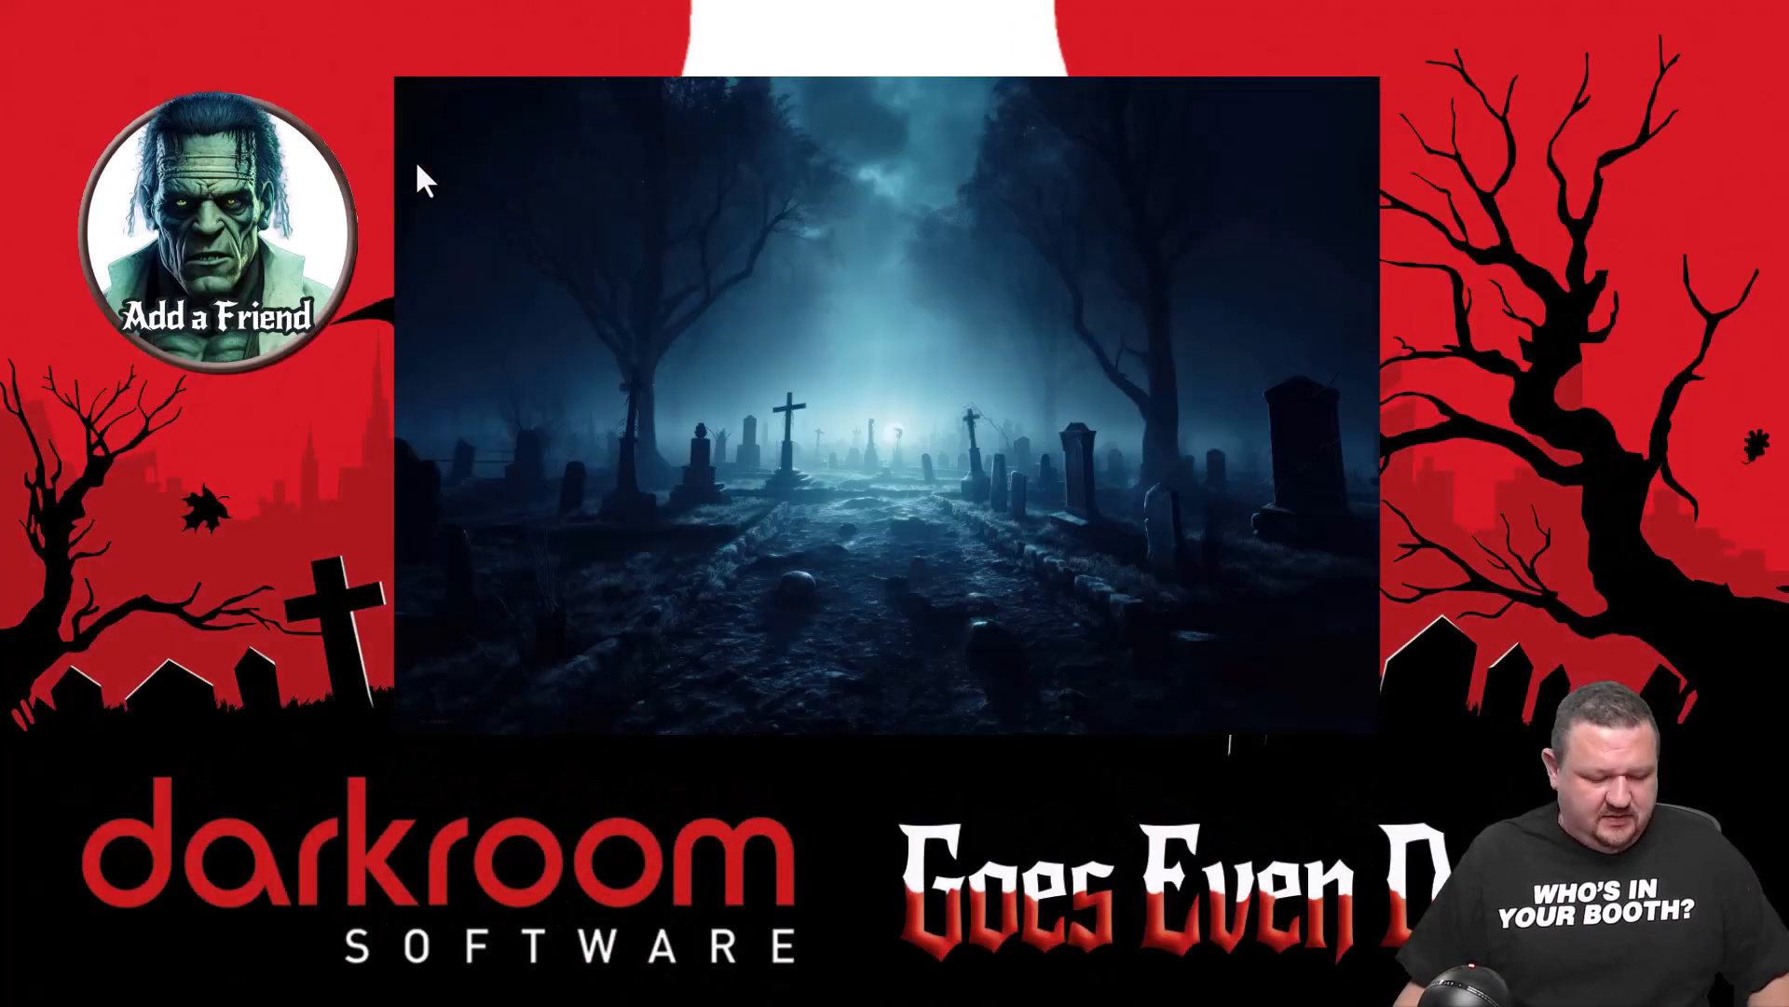
key(Escape)
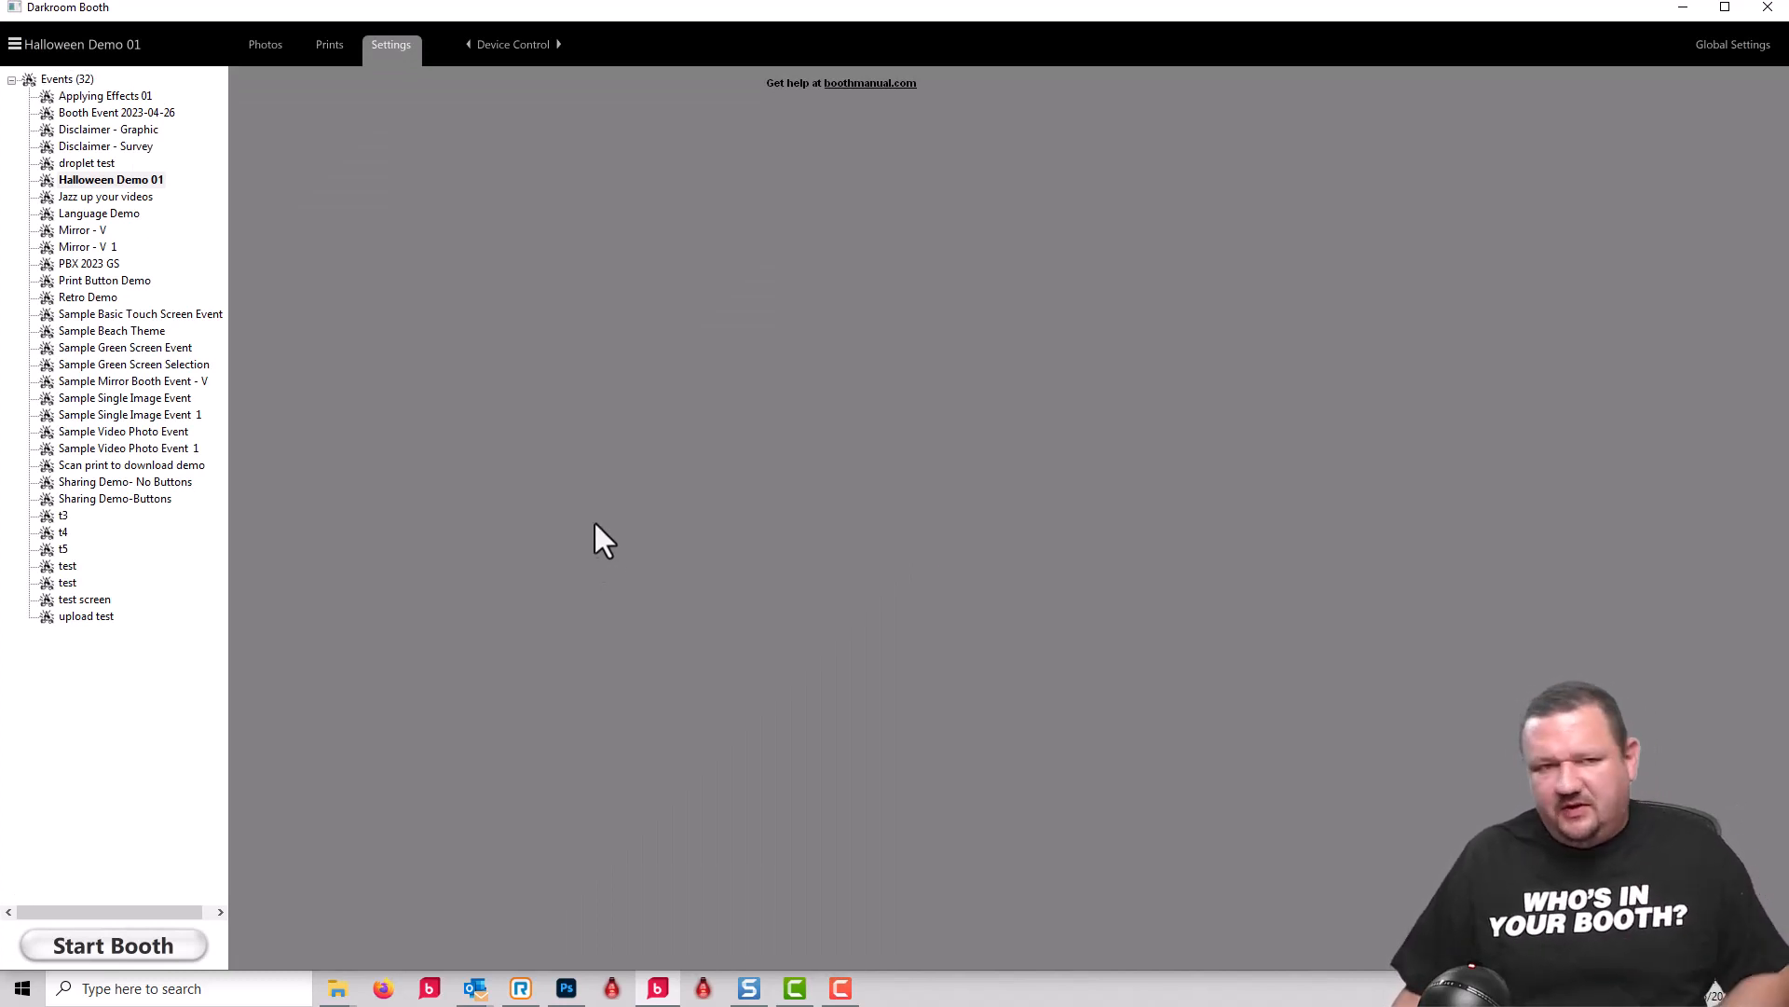
Step: Reload the blank Device Control settings by switching to the Slideshow settings and back
click(468, 43)
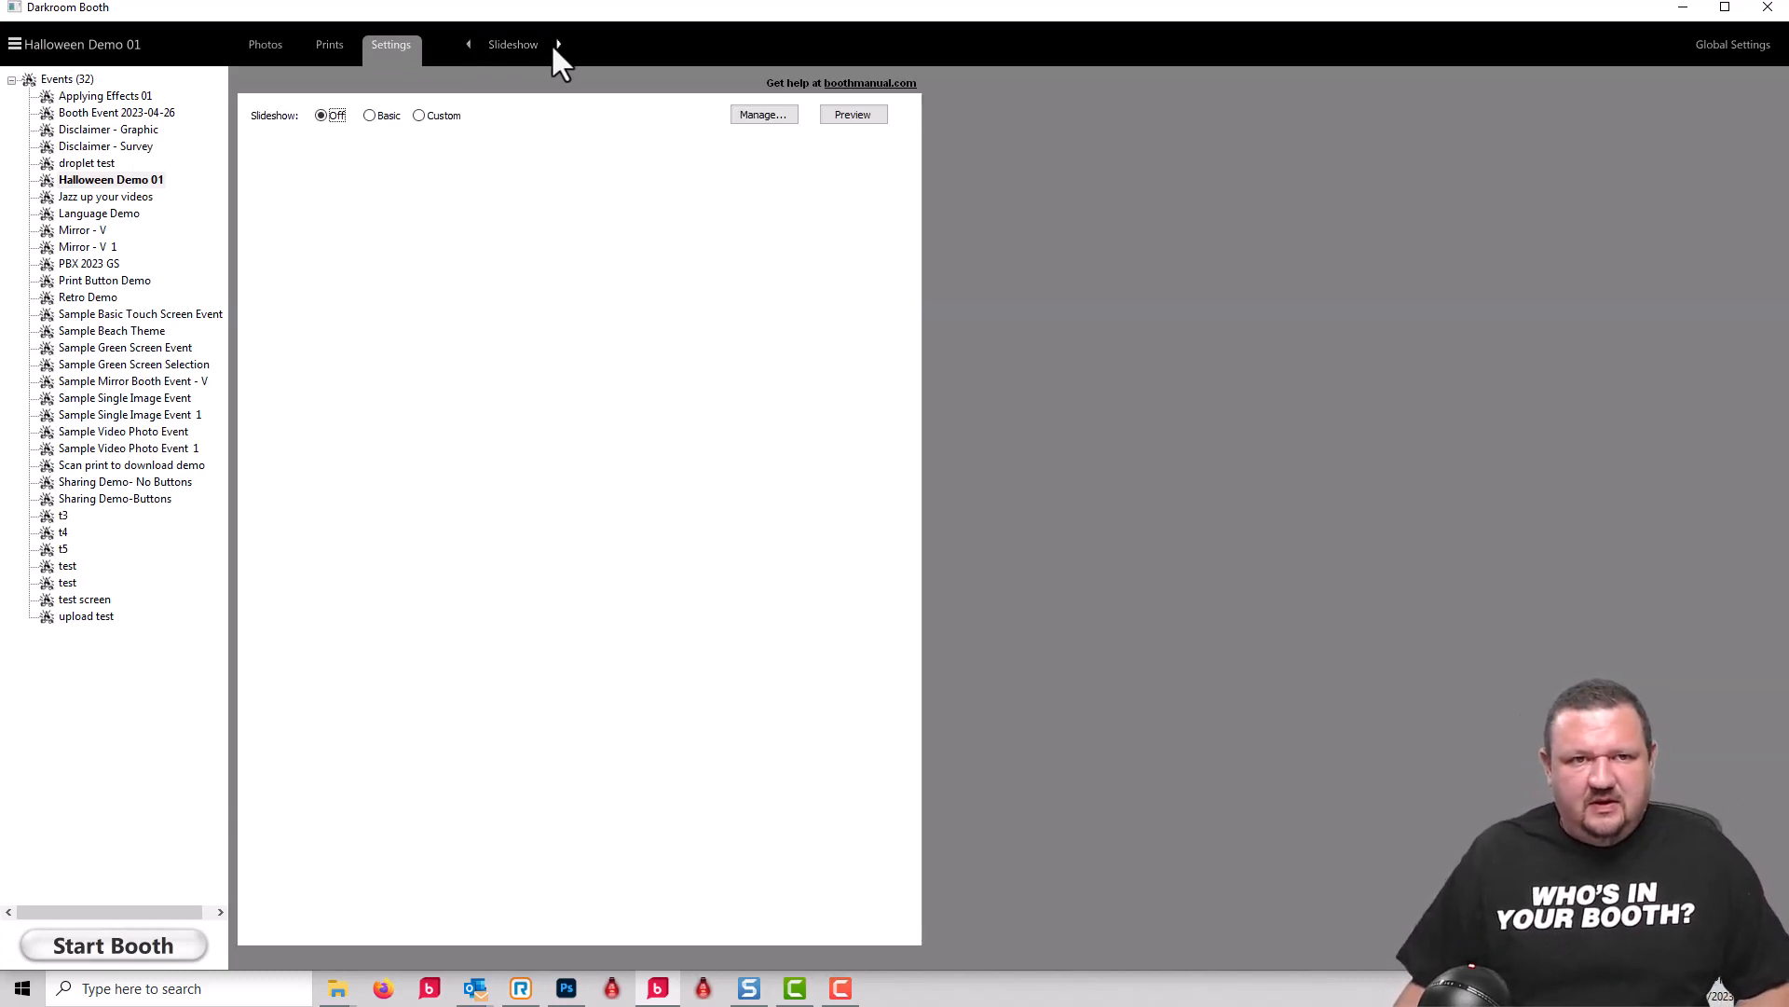
click(558, 44)
click(504, 44)
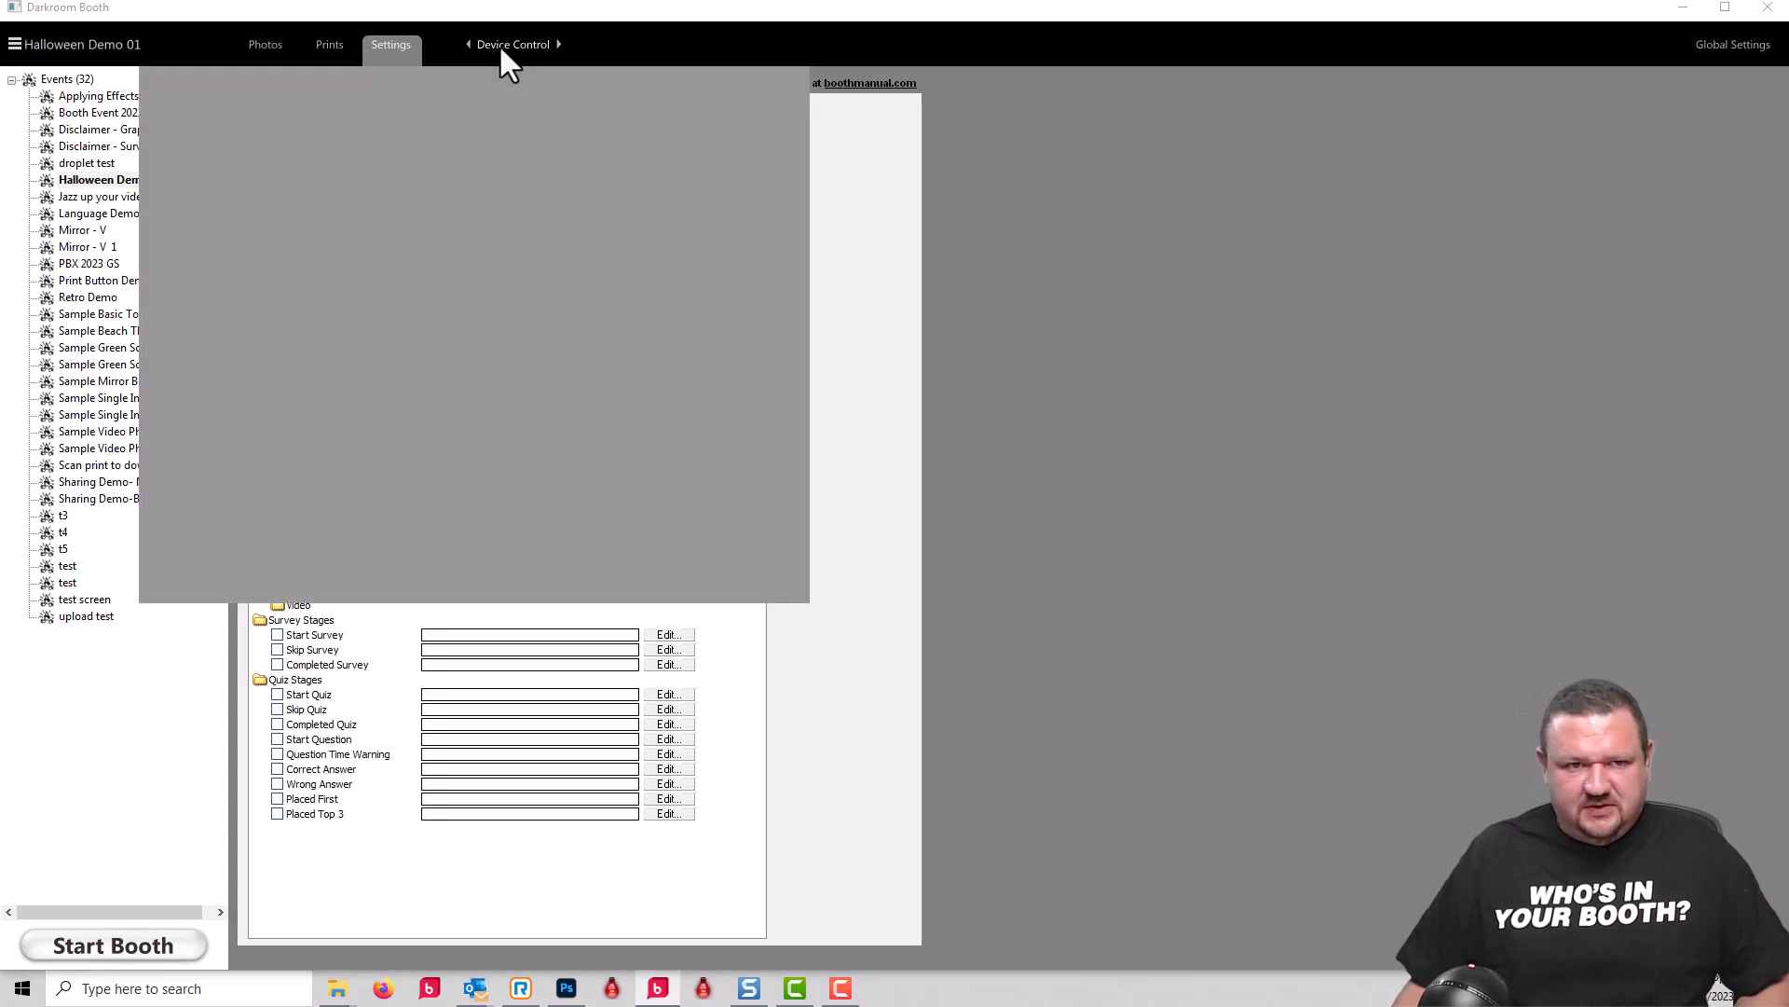
click(1128, 436)
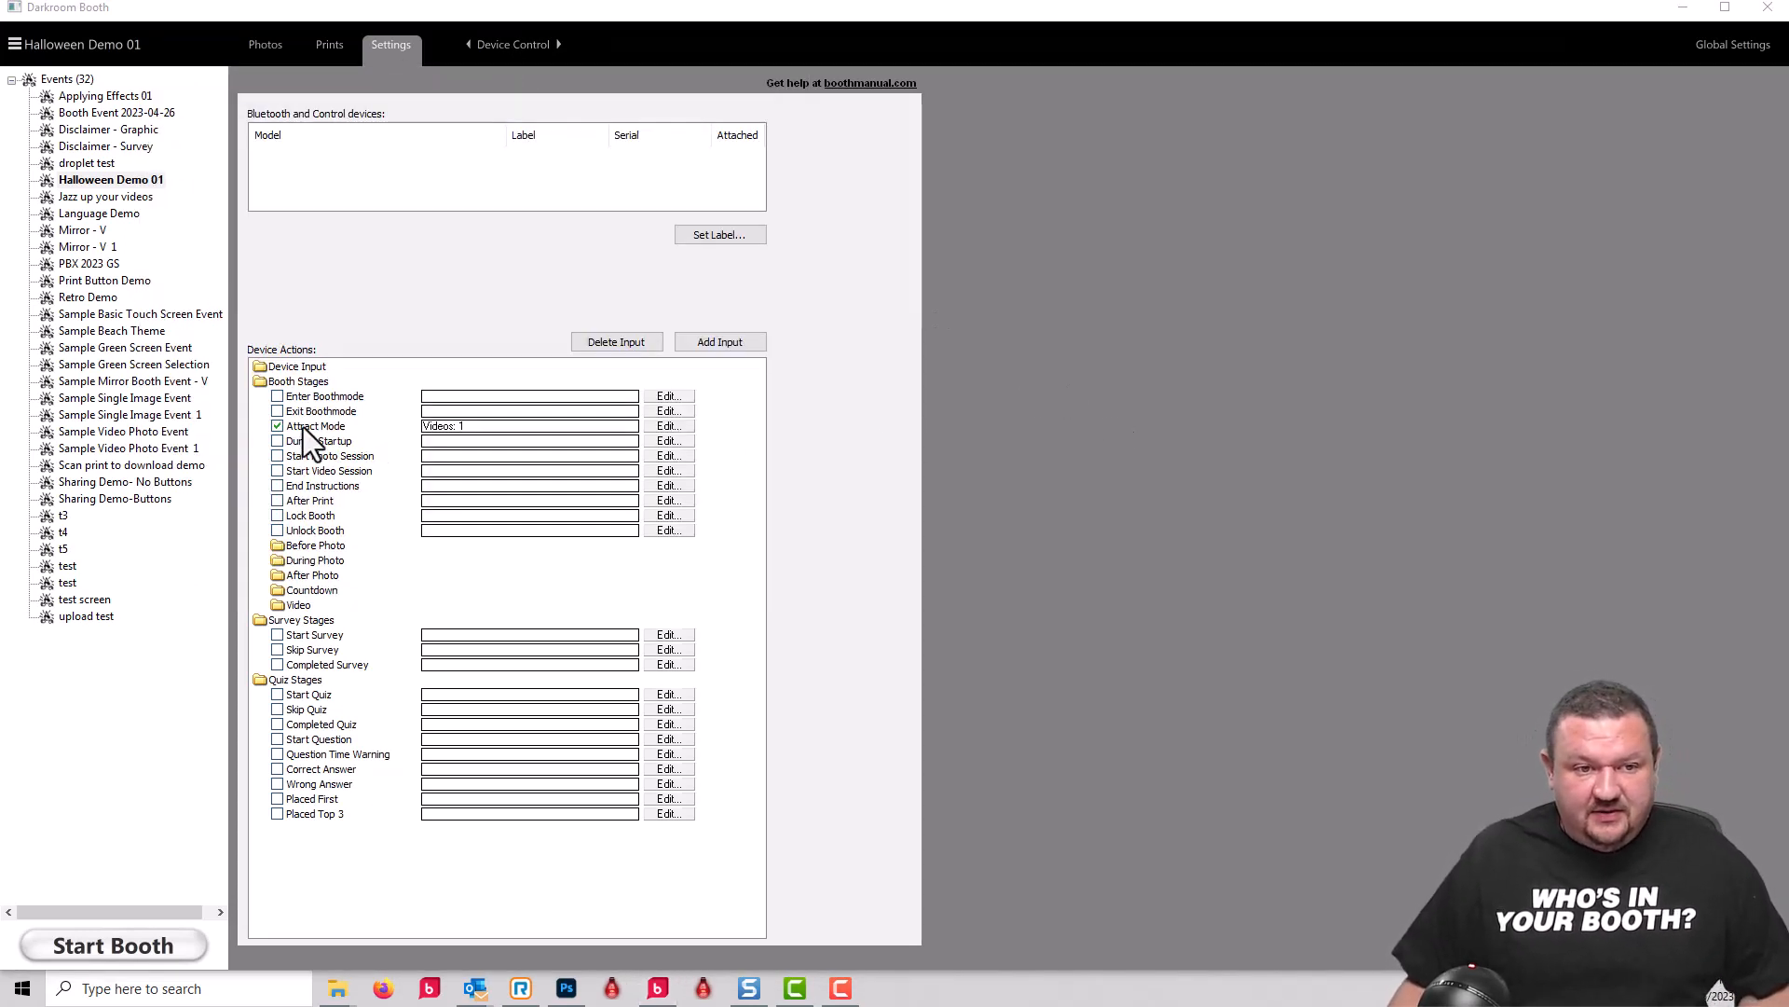
Step: Review the Attract Mode action types and the playback settings of its darkroom-darker.mp4 video
click(576, 425)
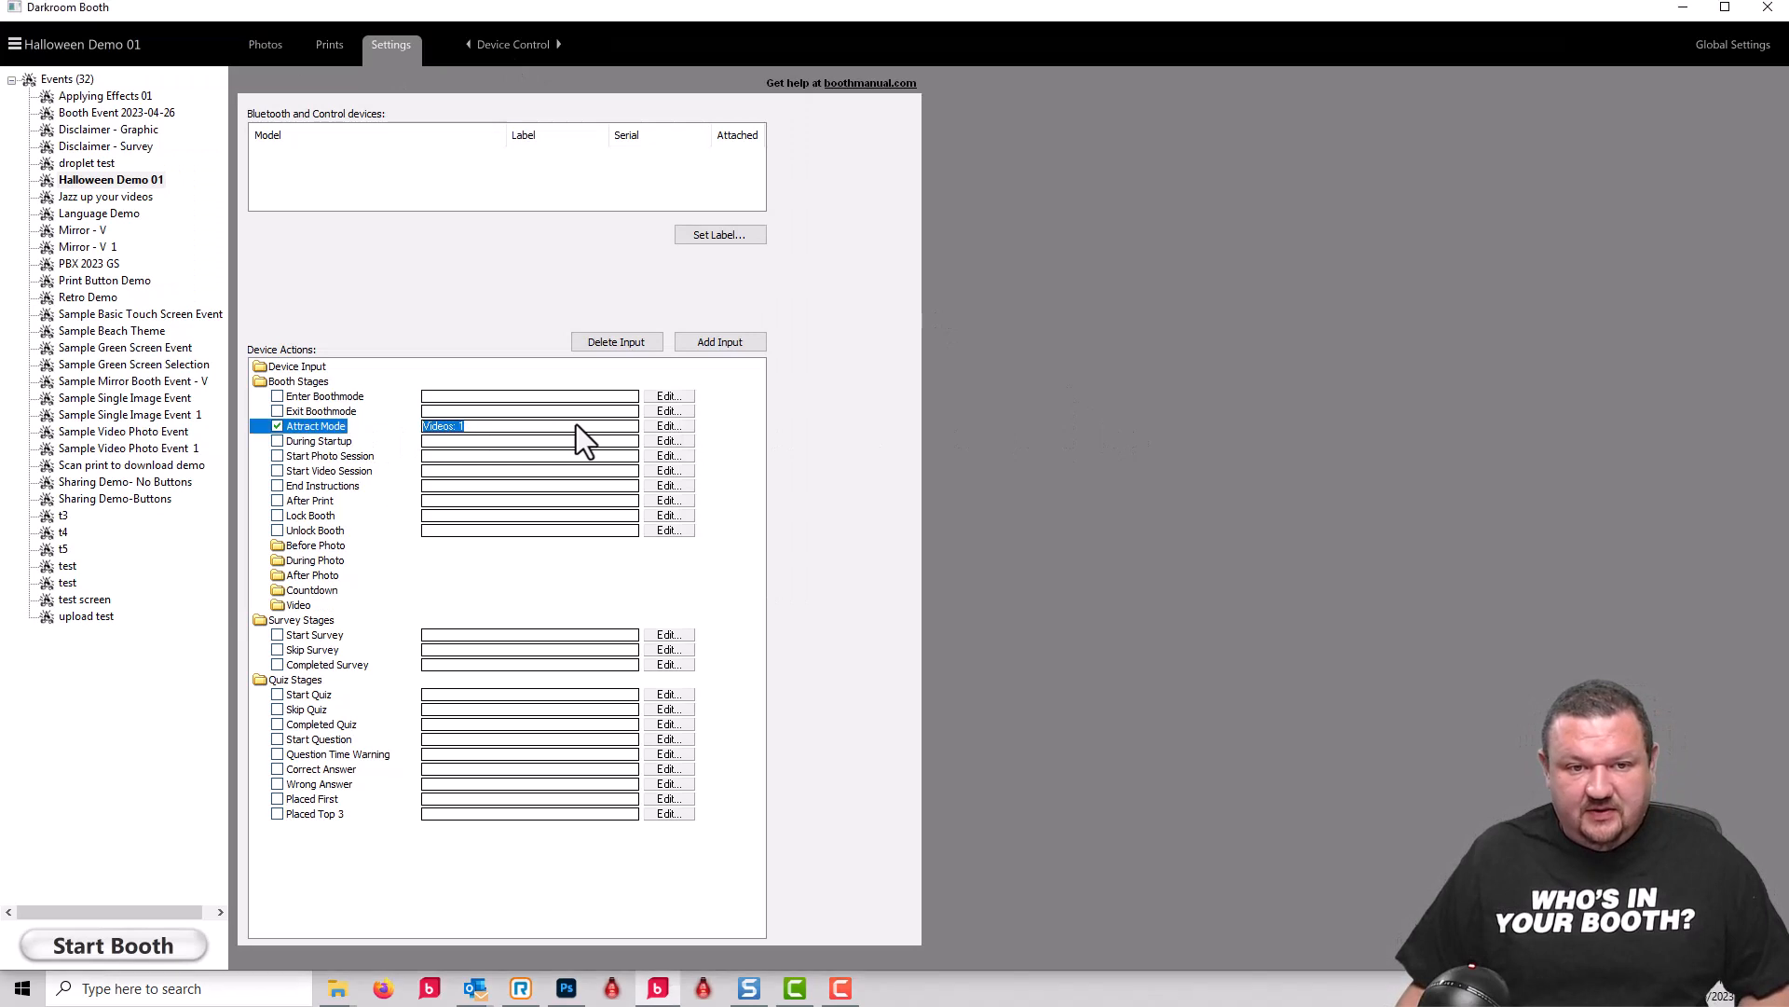
click(645, 426)
click(1148, 376)
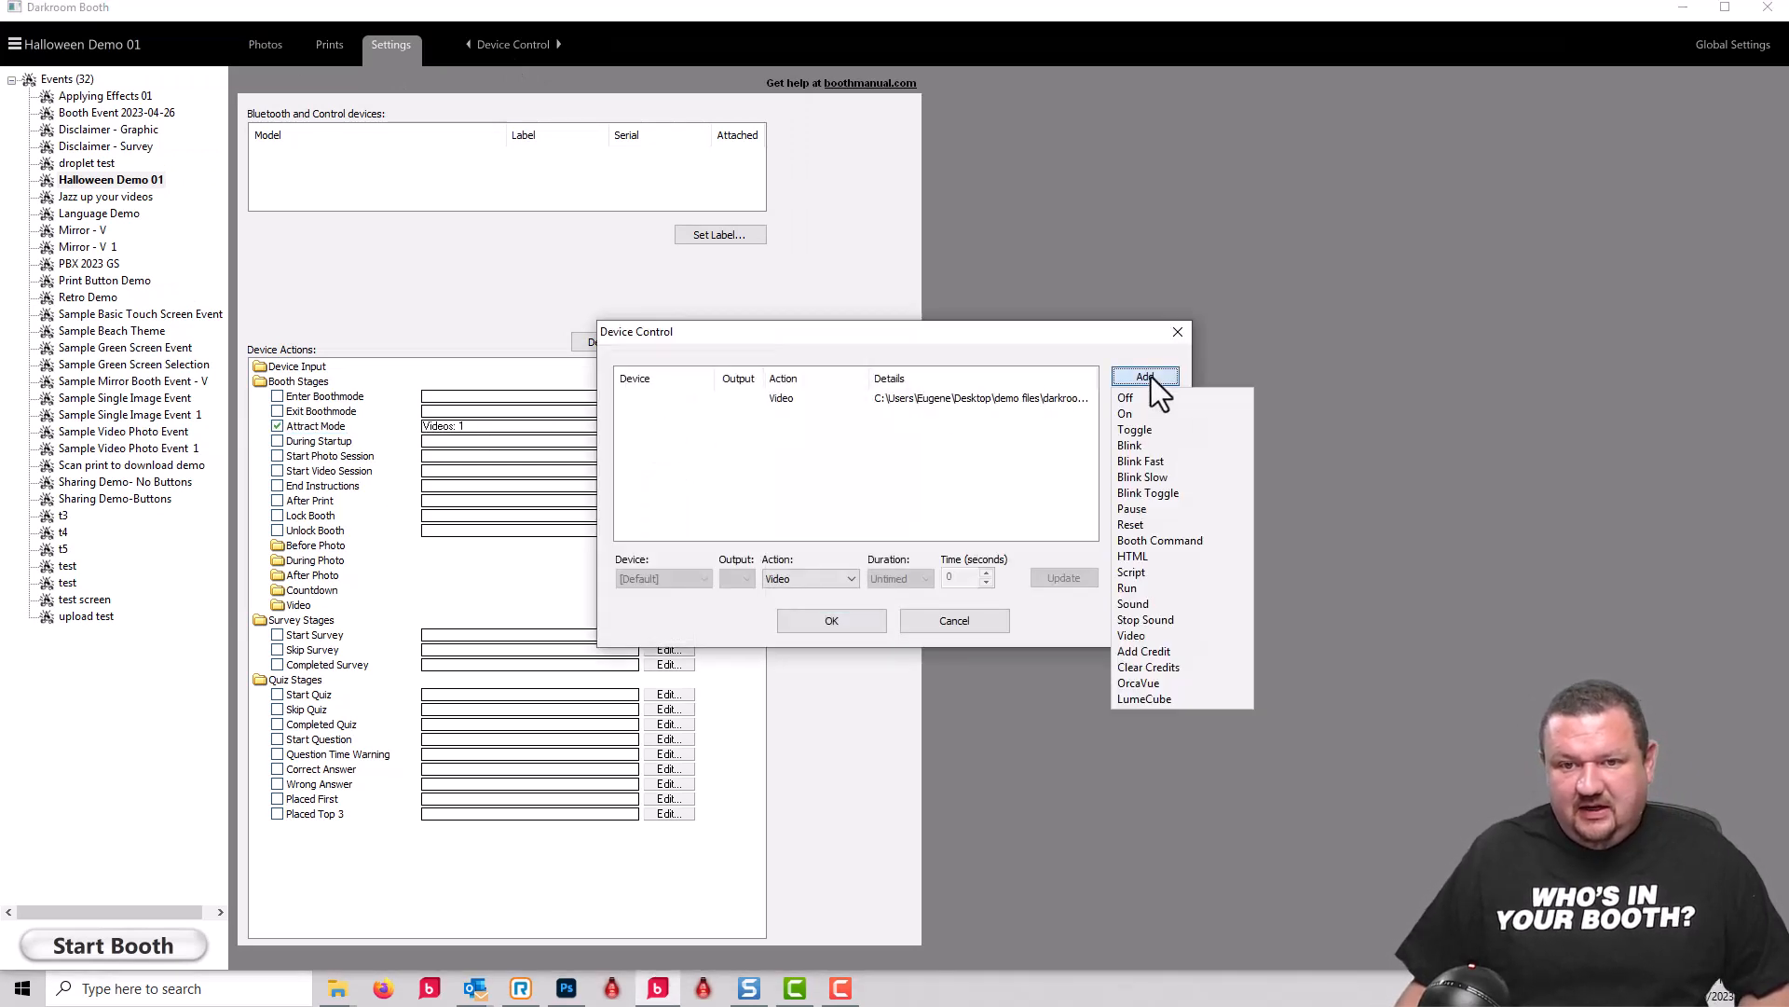
click(1139, 621)
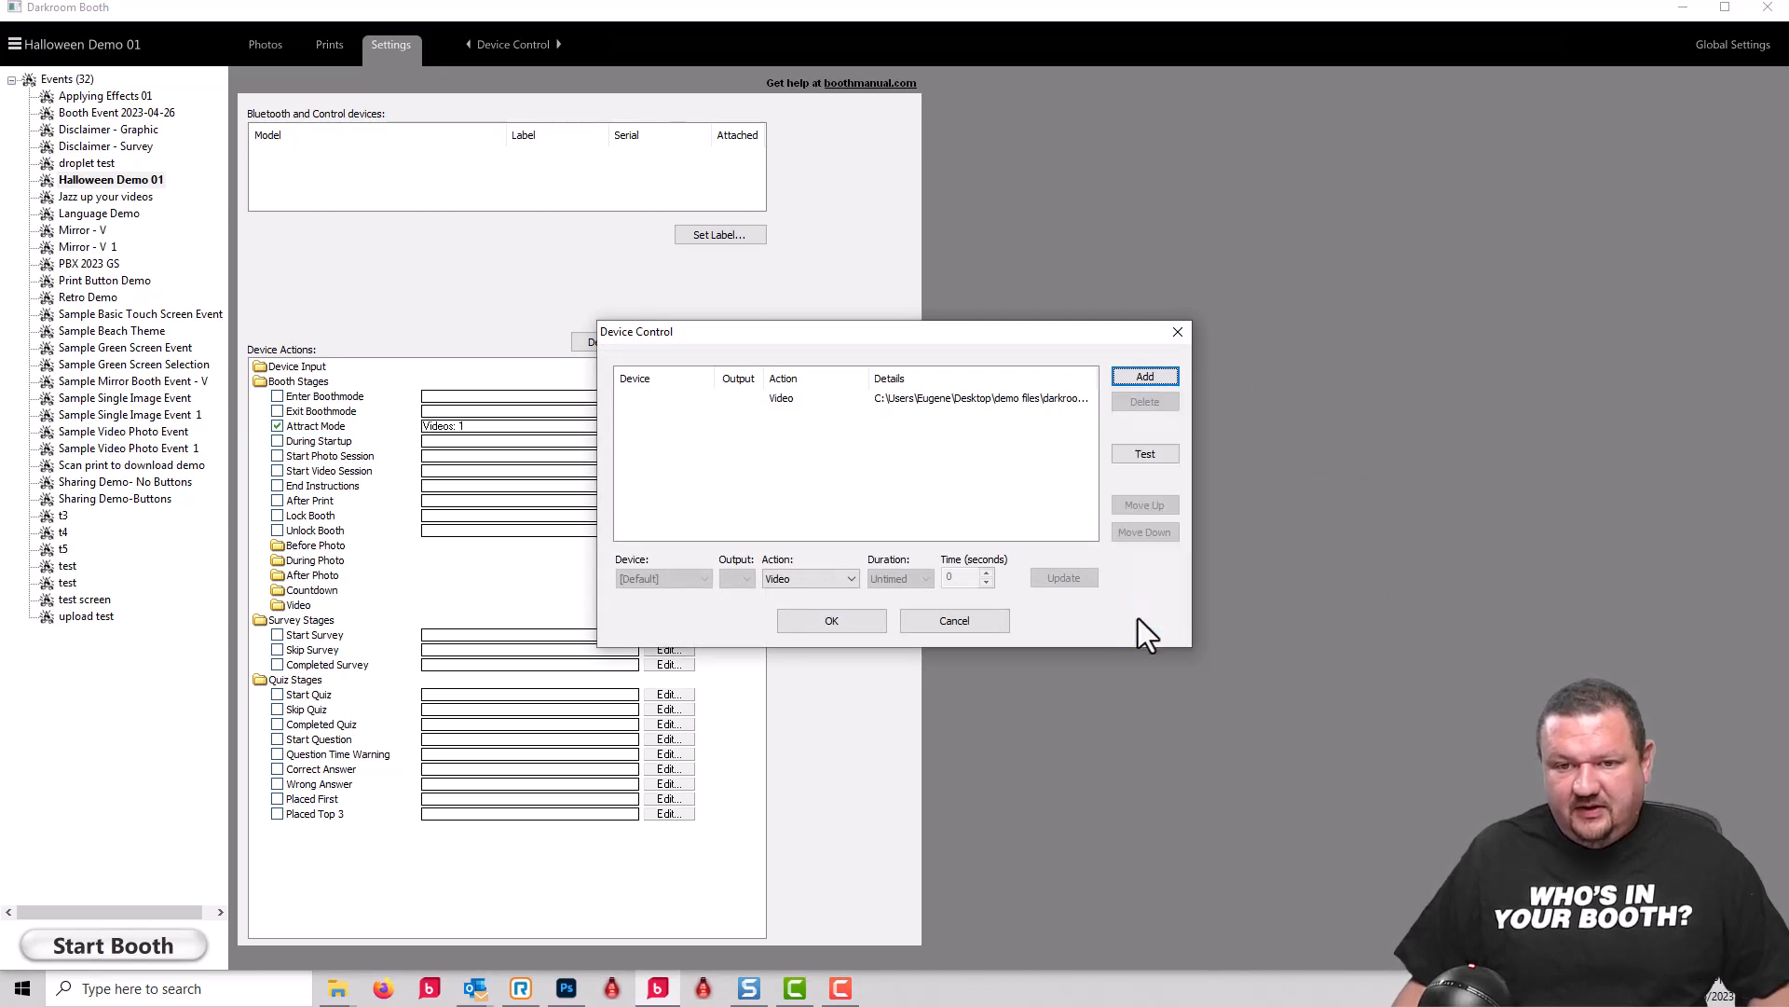
click(992, 403)
click(1062, 578)
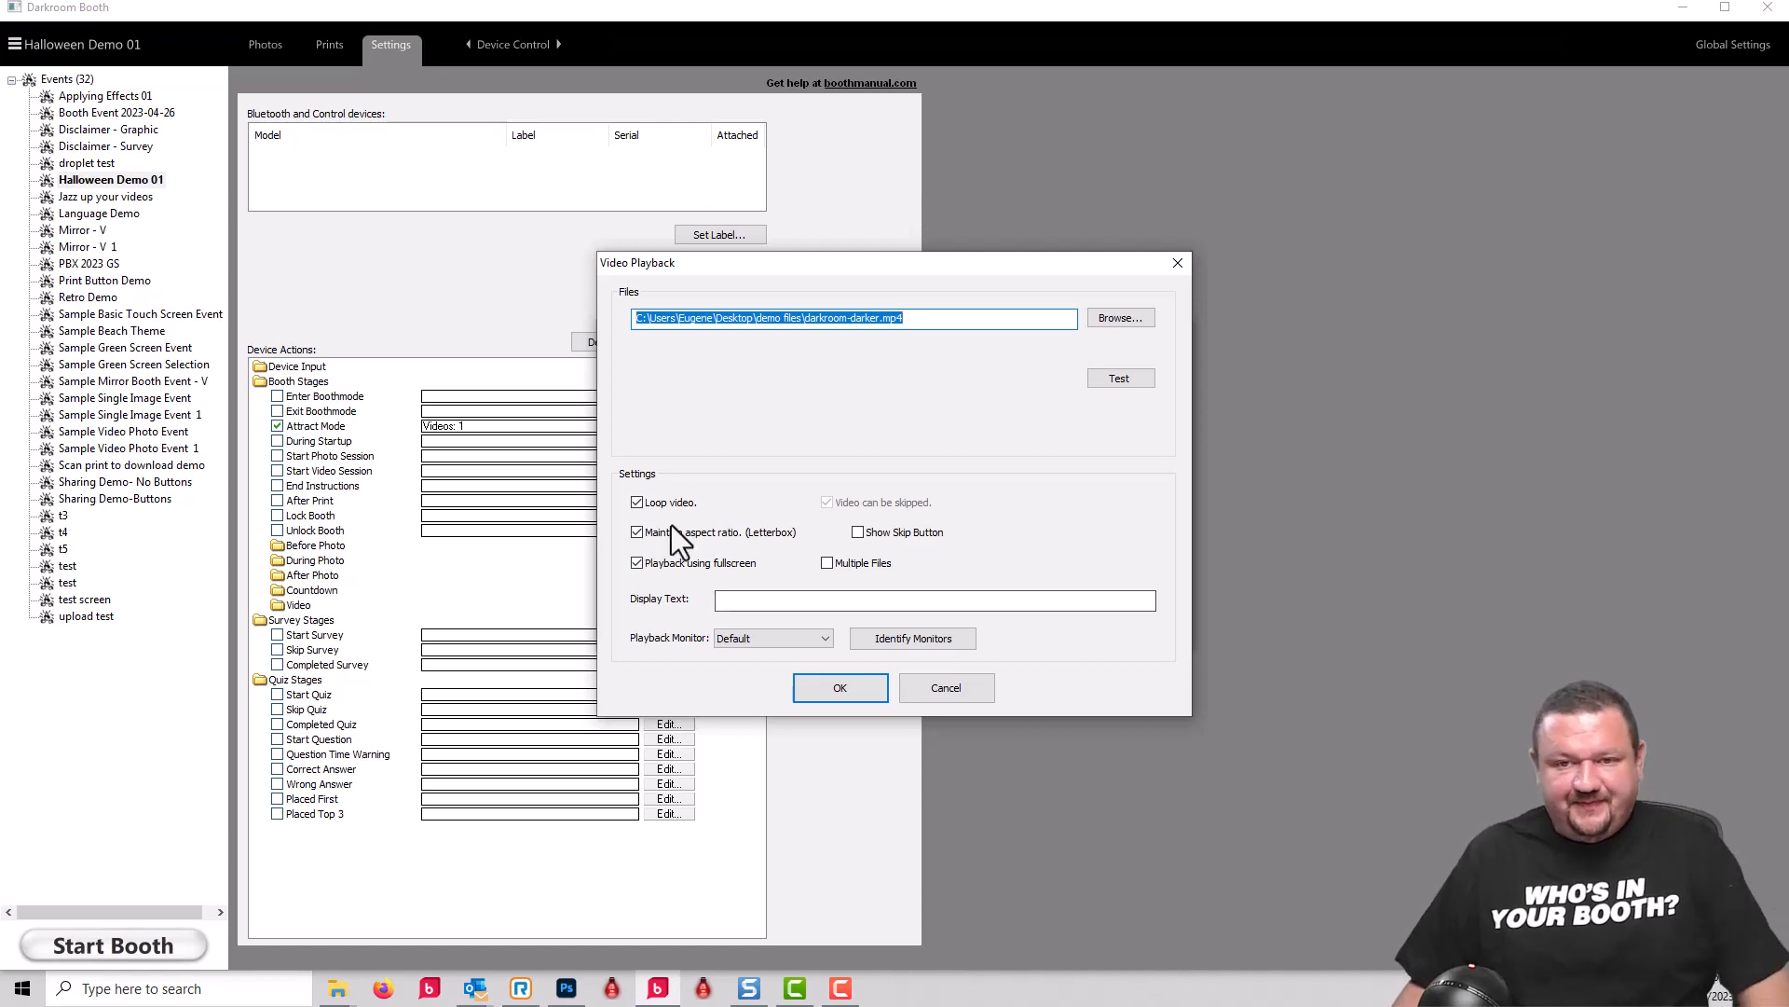
key(Return)
click(837, 626)
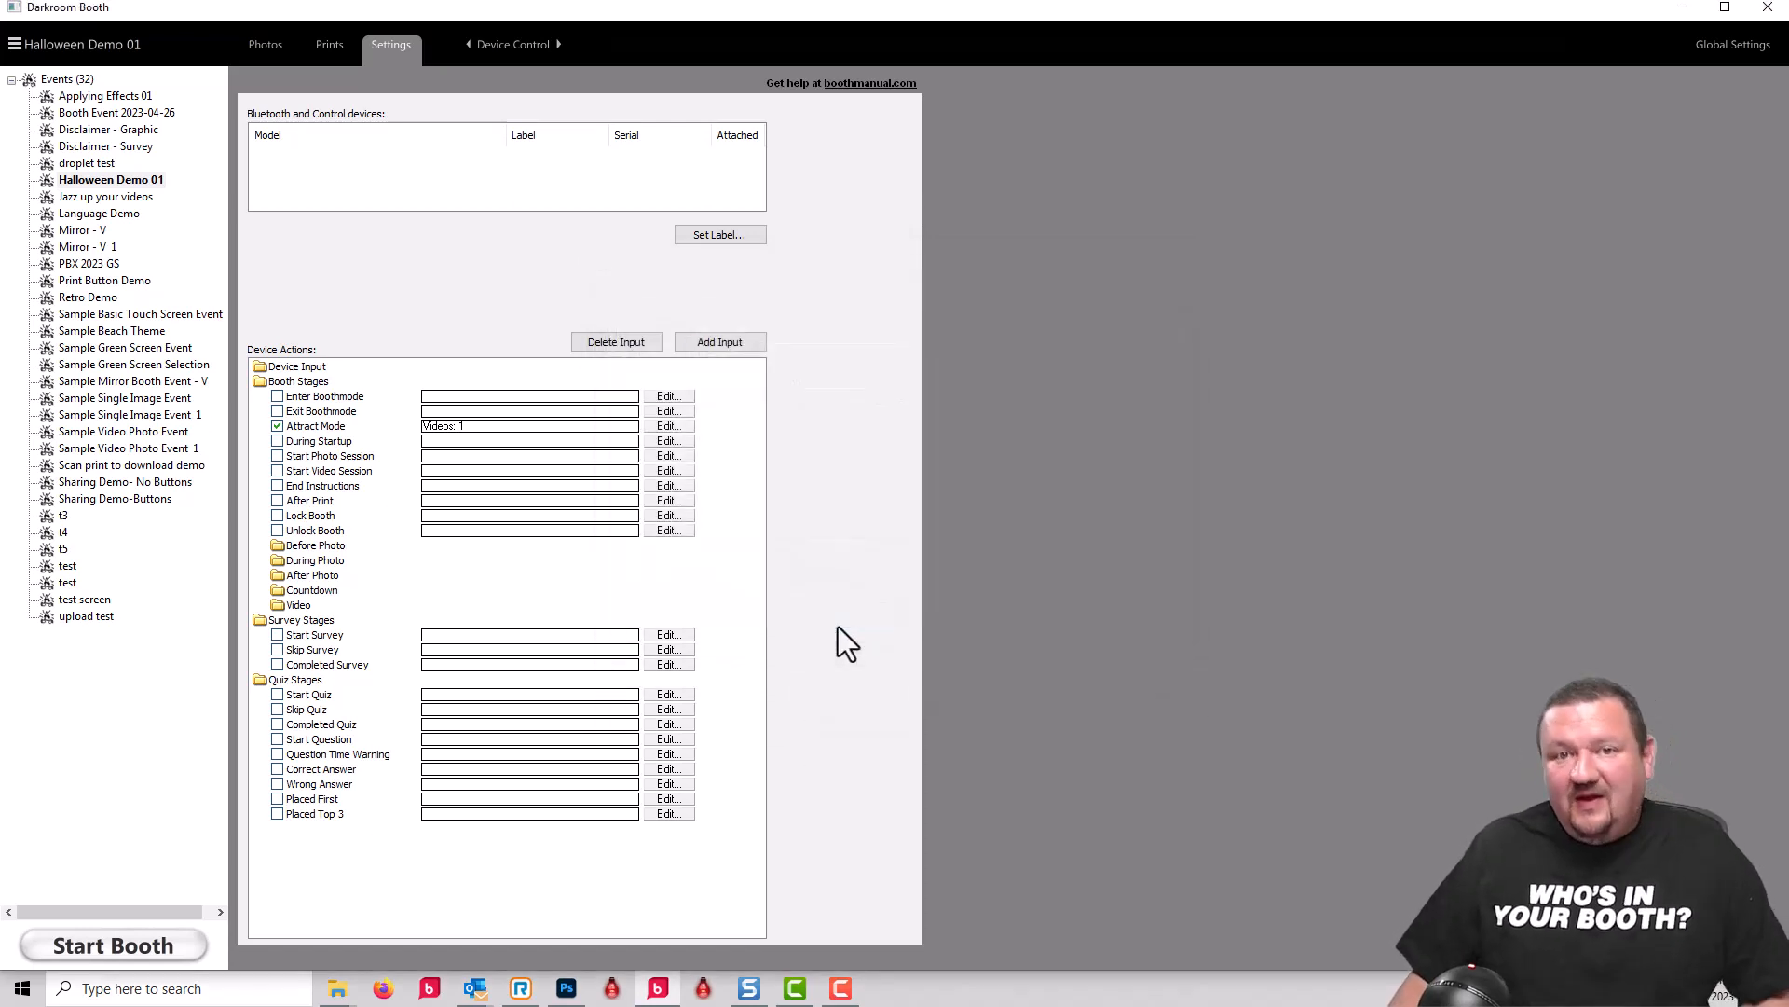